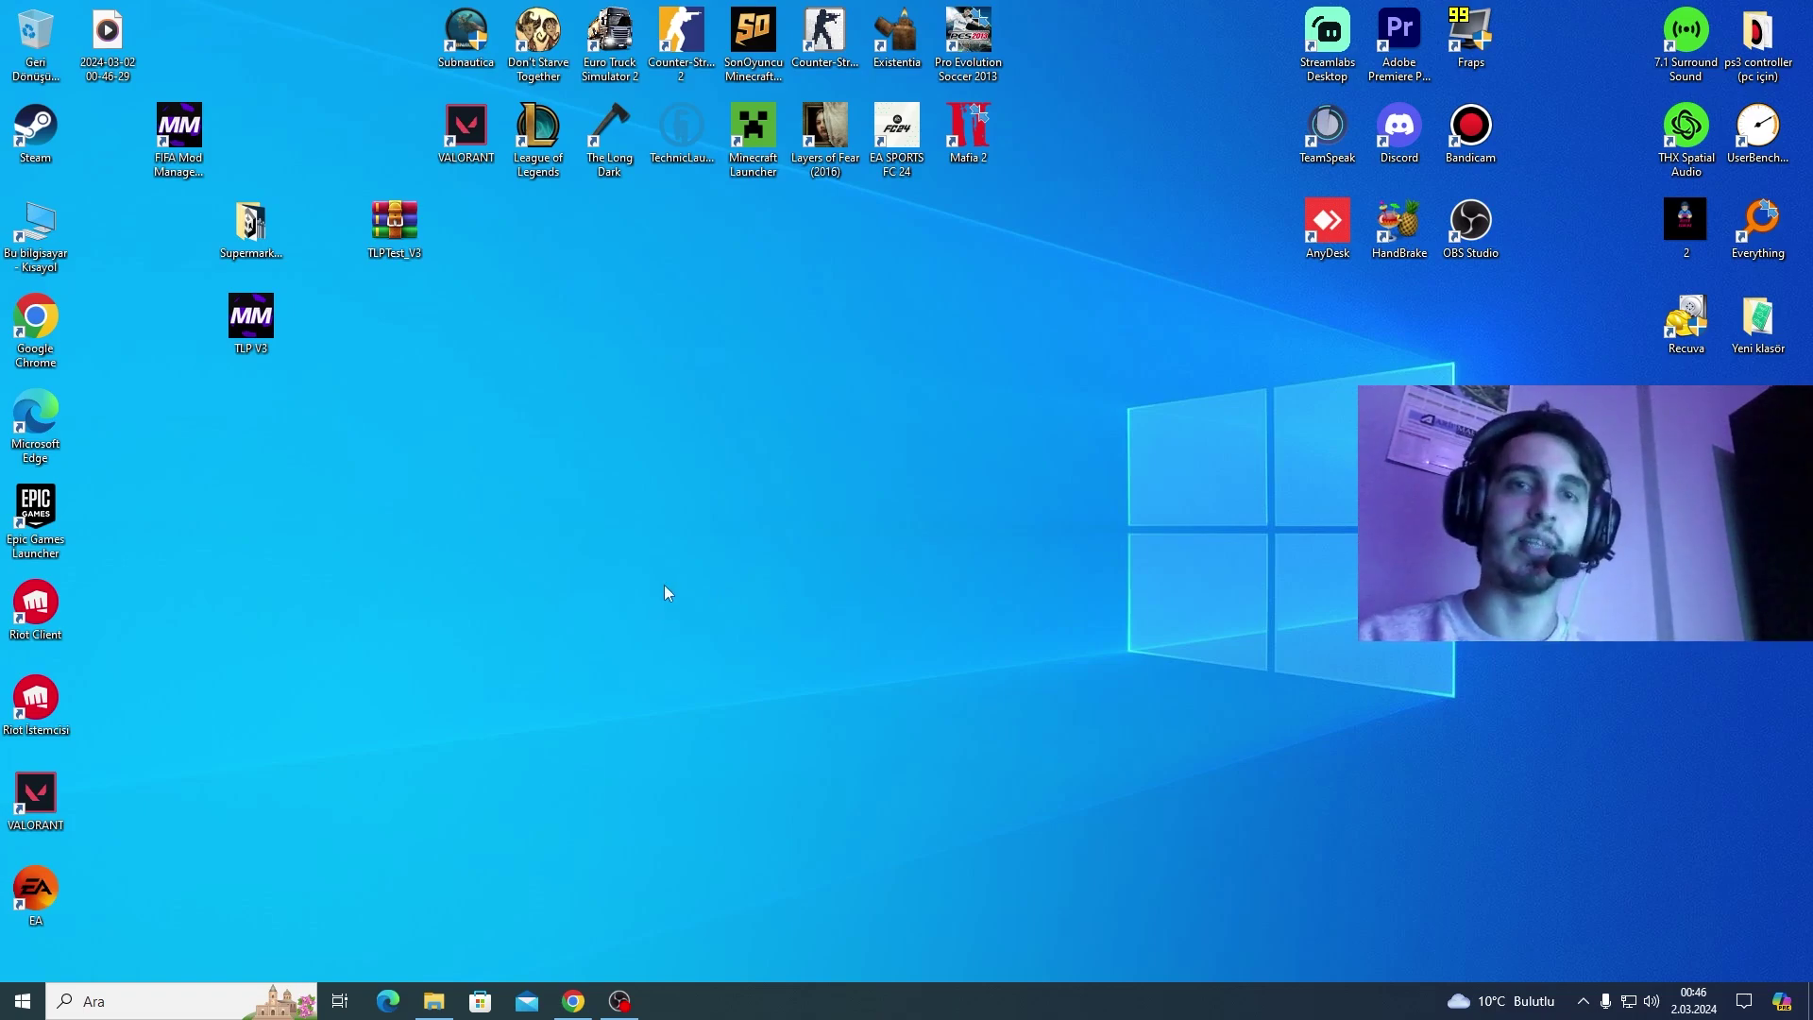
# - View the contents of the TLPTest_V3 archive on the desktop and minimise its window
pyautogui.moveTo(878, 446); pyautogui.dragTo(544, 687)
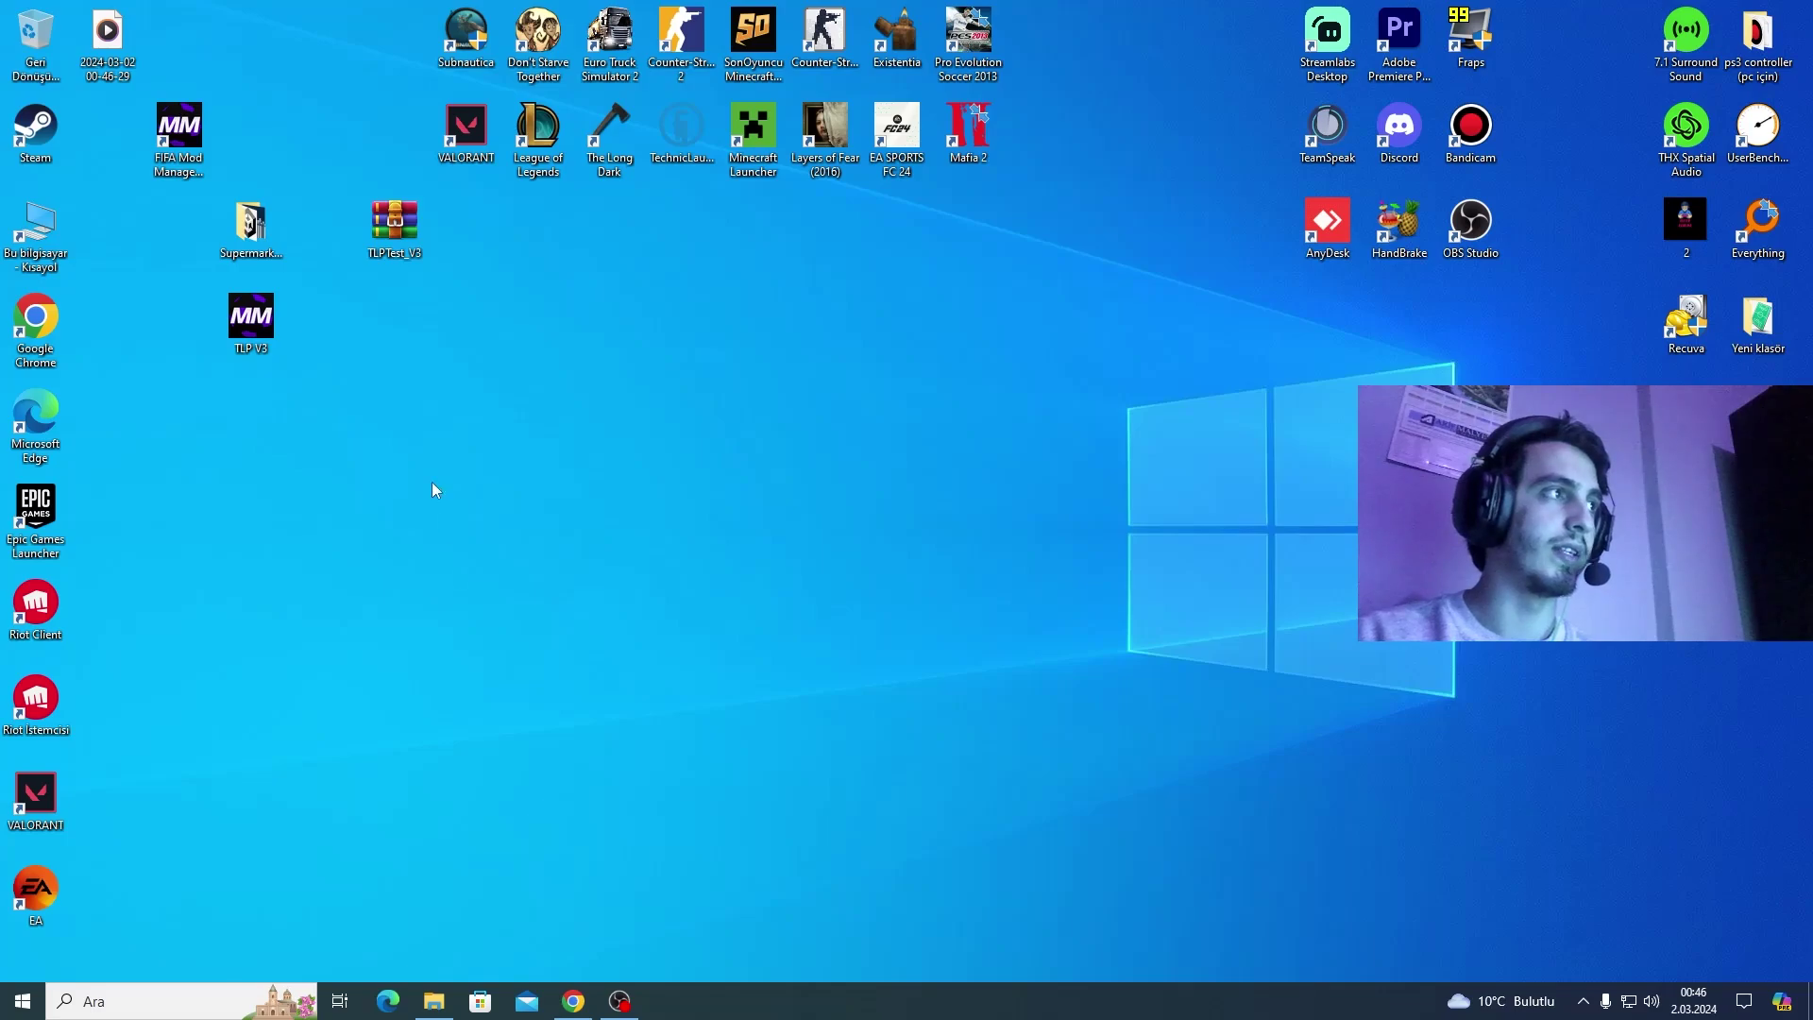
pyautogui.doubleClick(377, 253)
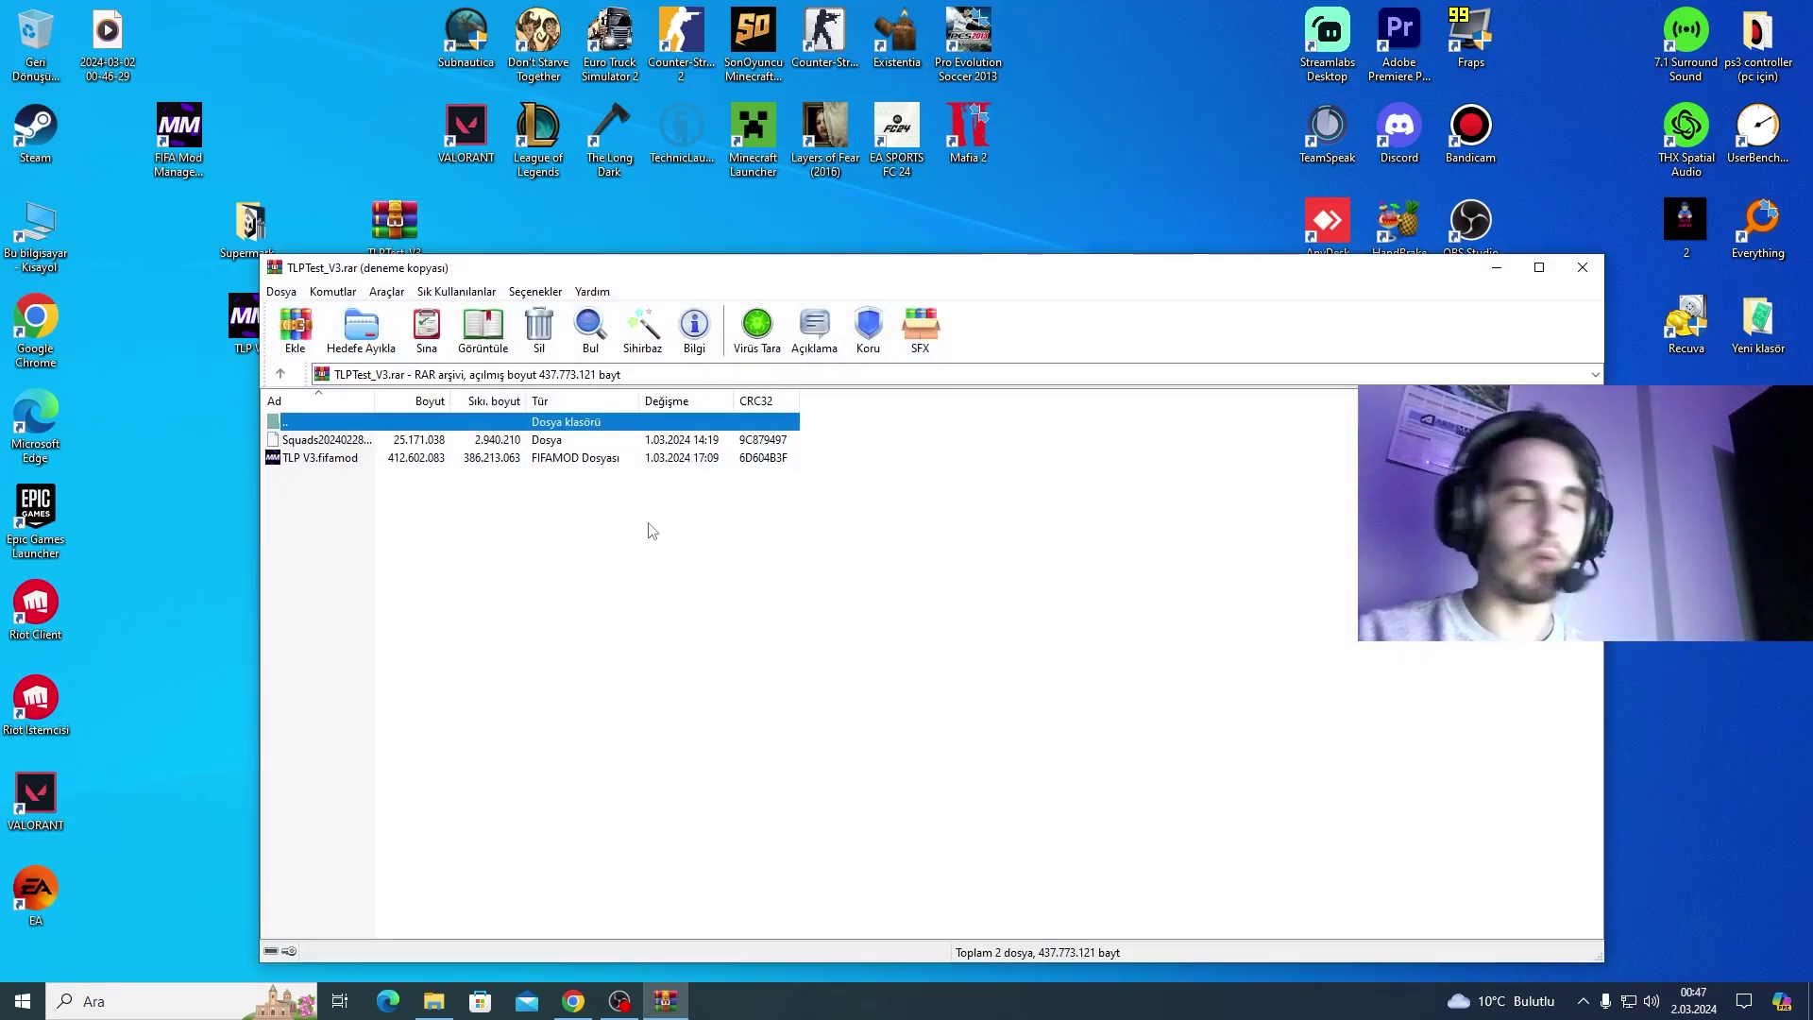
pyautogui.click(1086, 538)
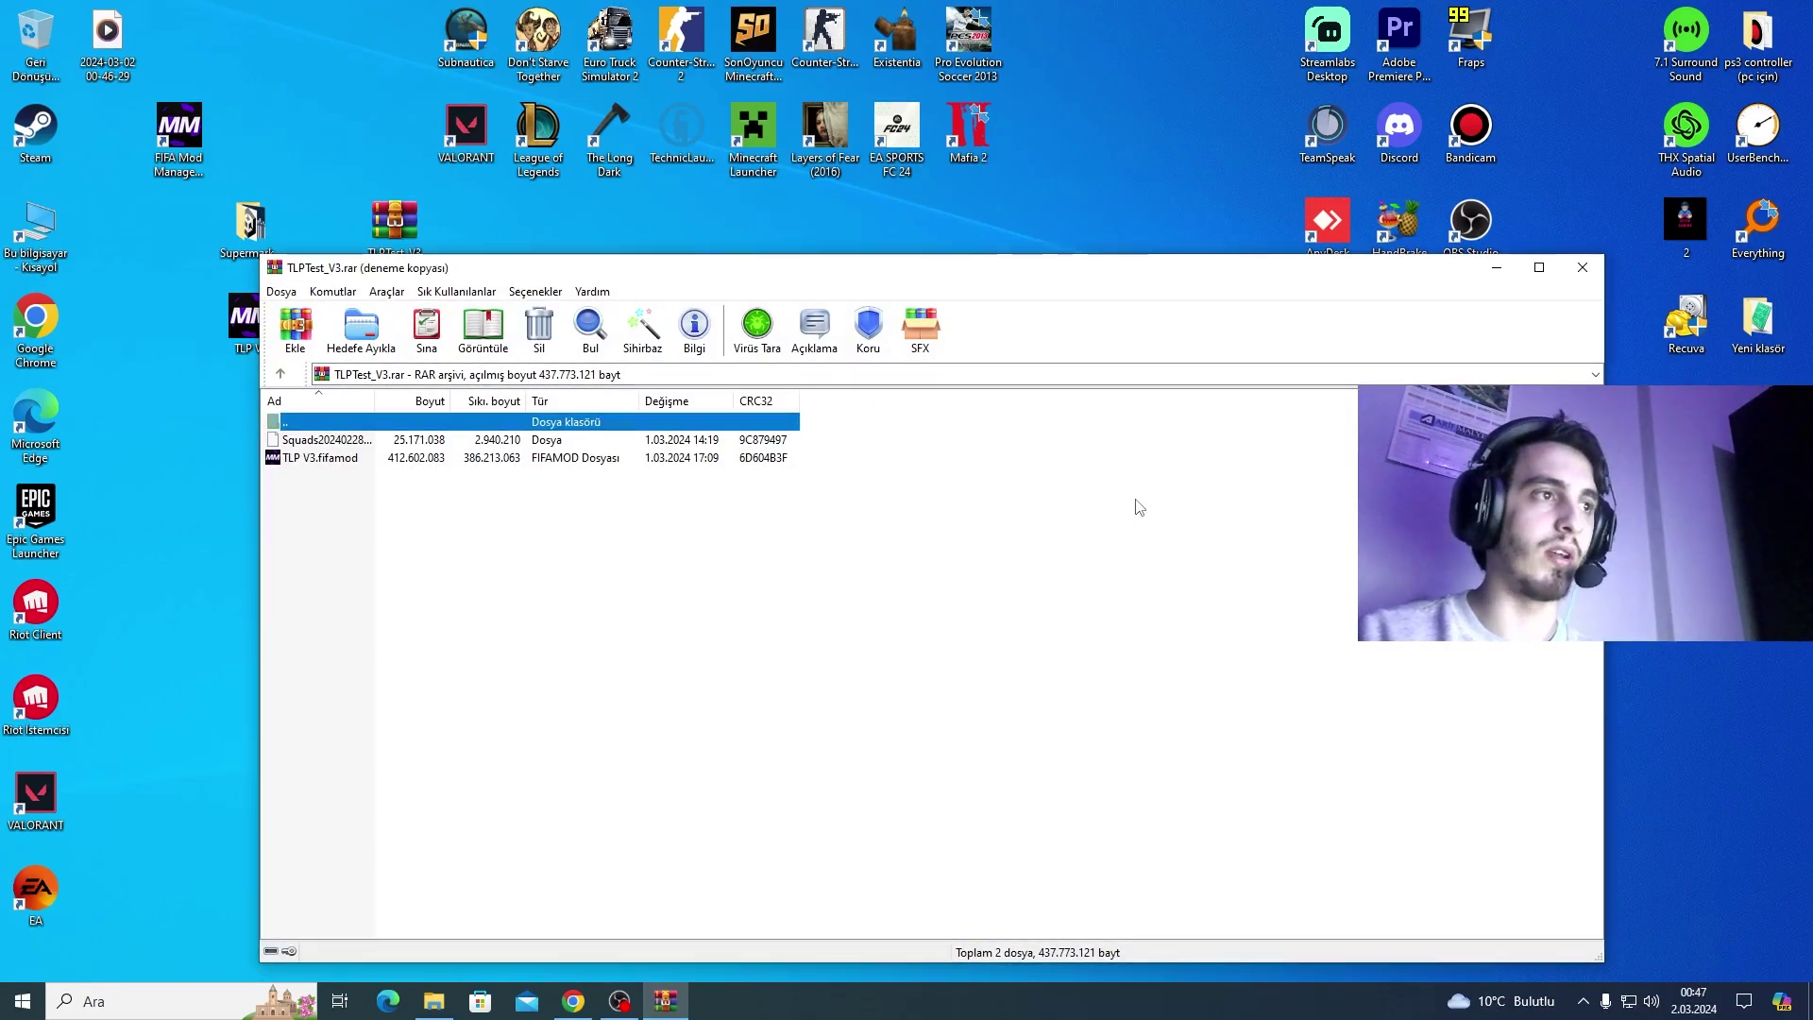
pyautogui.click(519, 559)
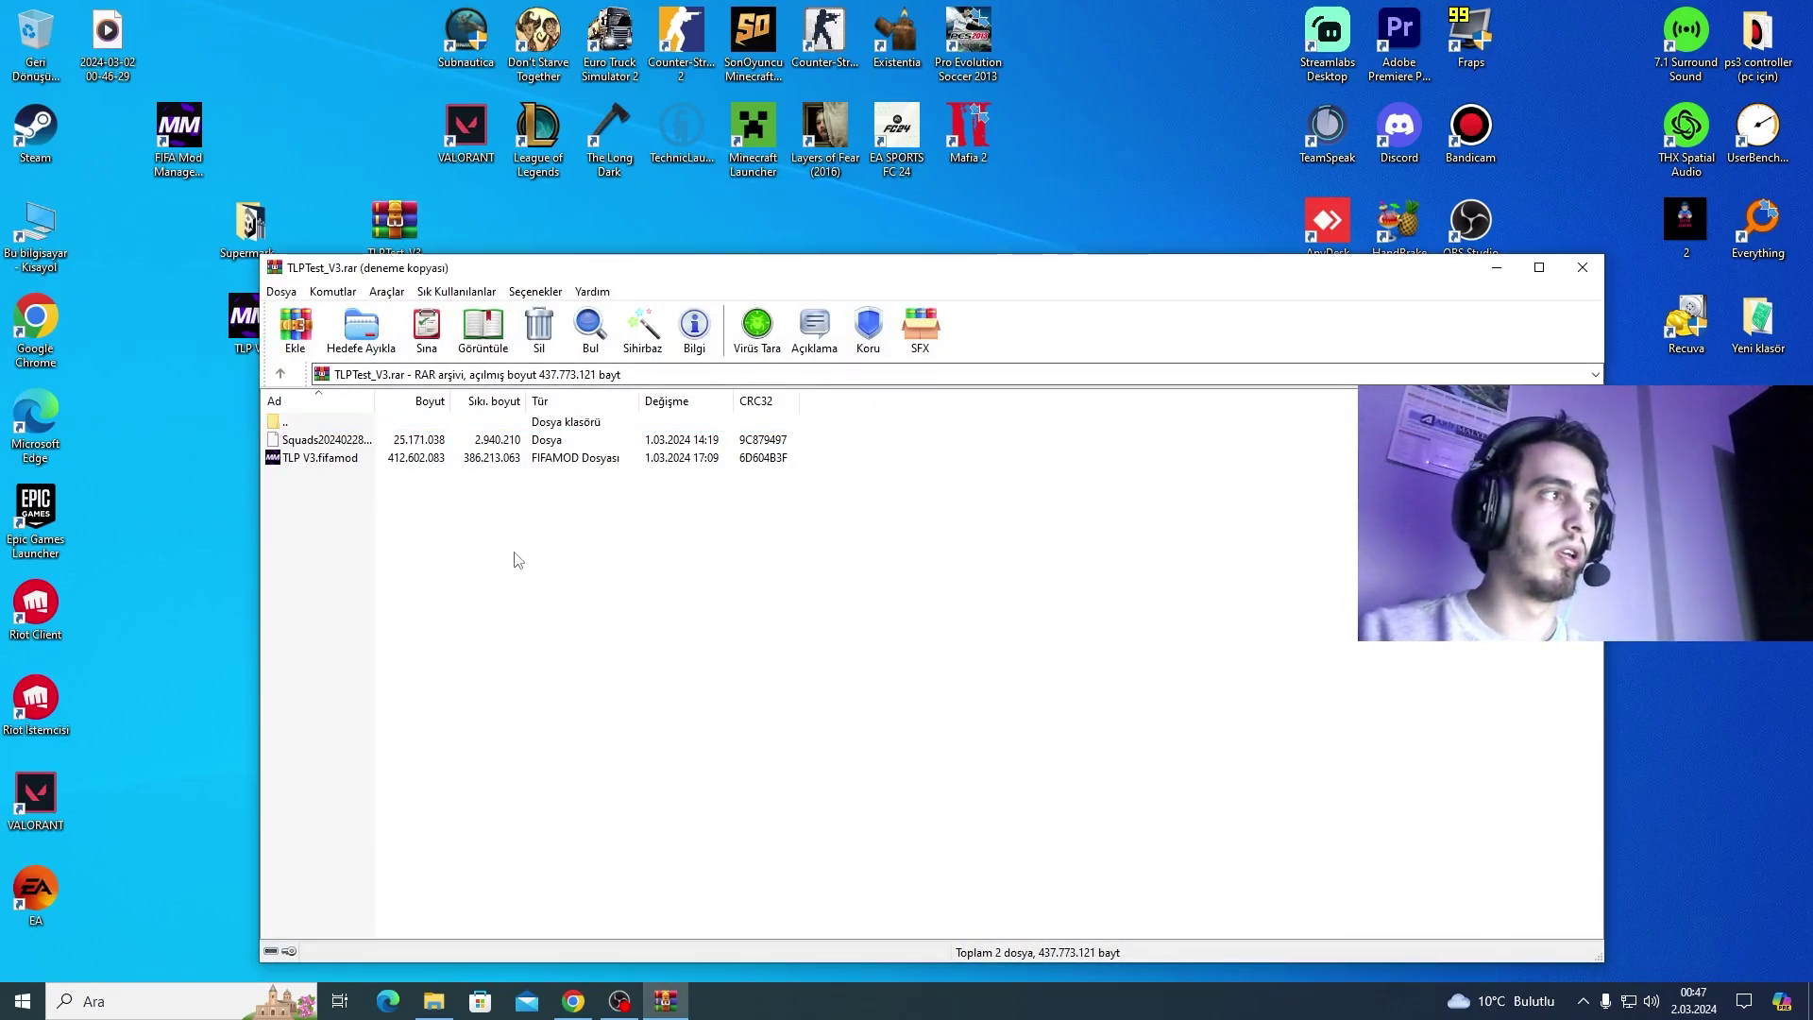
pyautogui.click(1500, 271)
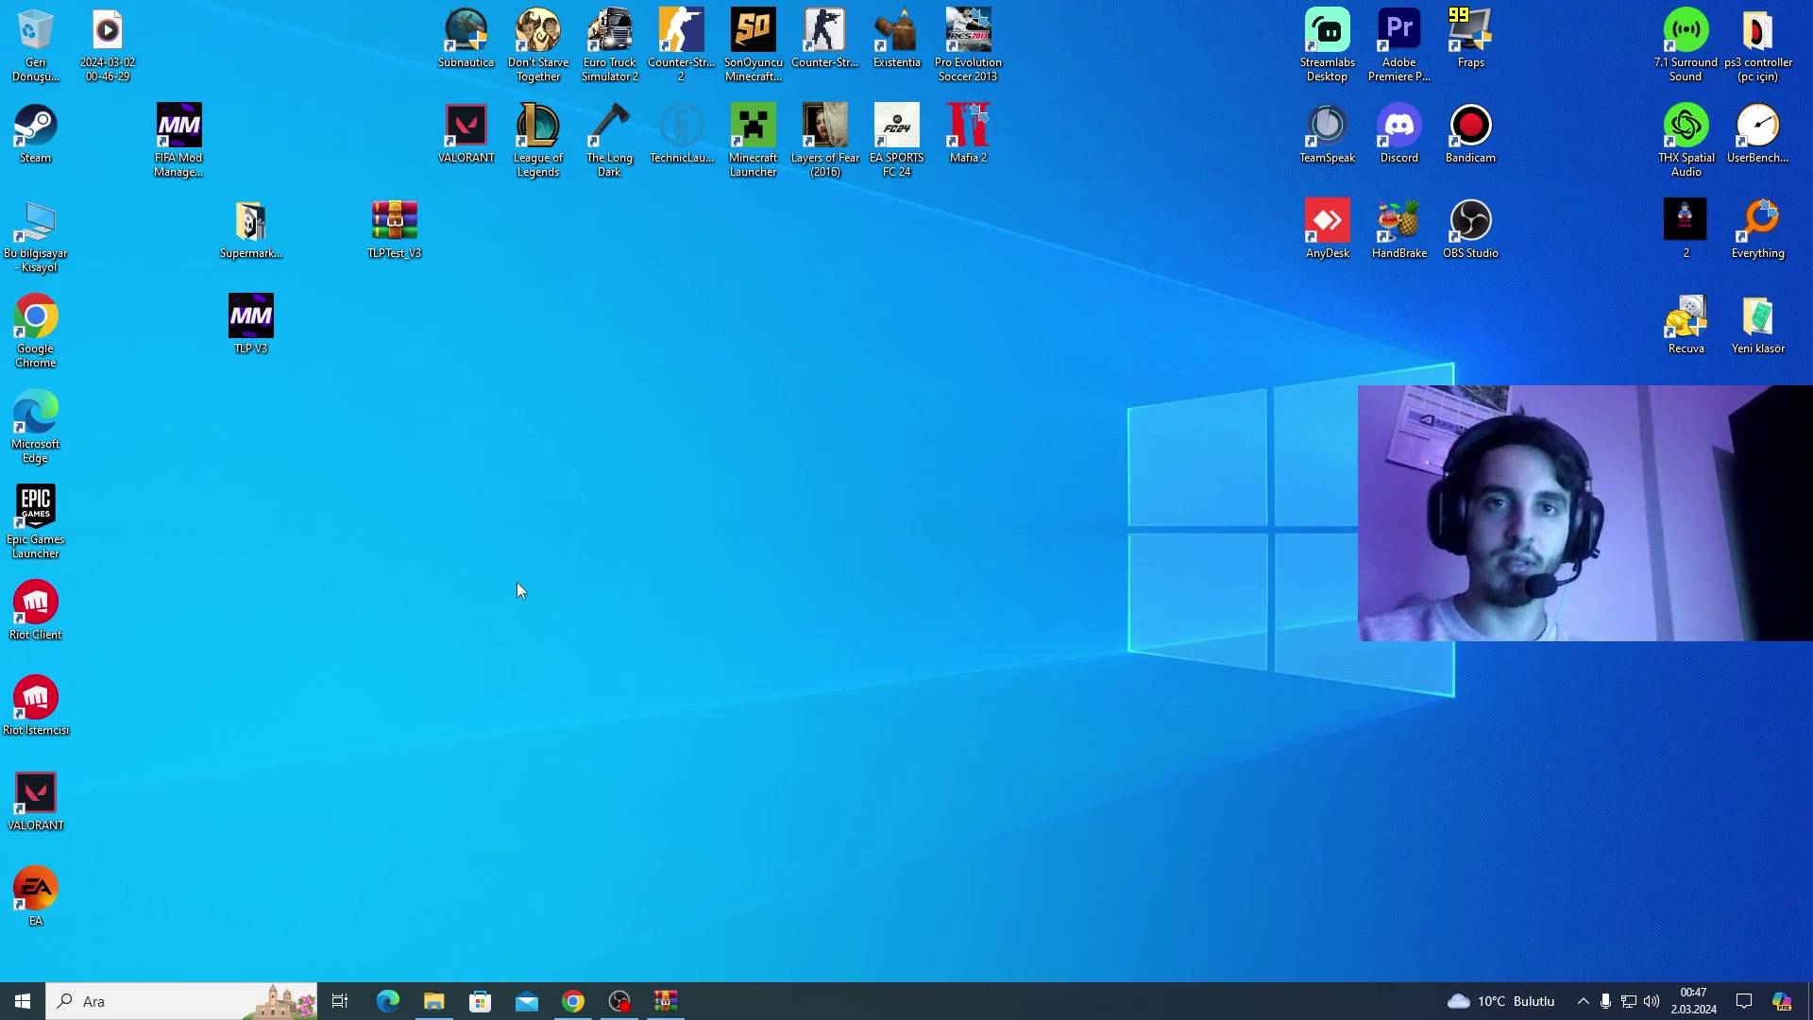
# - Switch to Chrome, dismiss the ad and open the Mod Yöneticisi download link on the fifaeditortool.com download page
pyautogui.click(573, 1001)
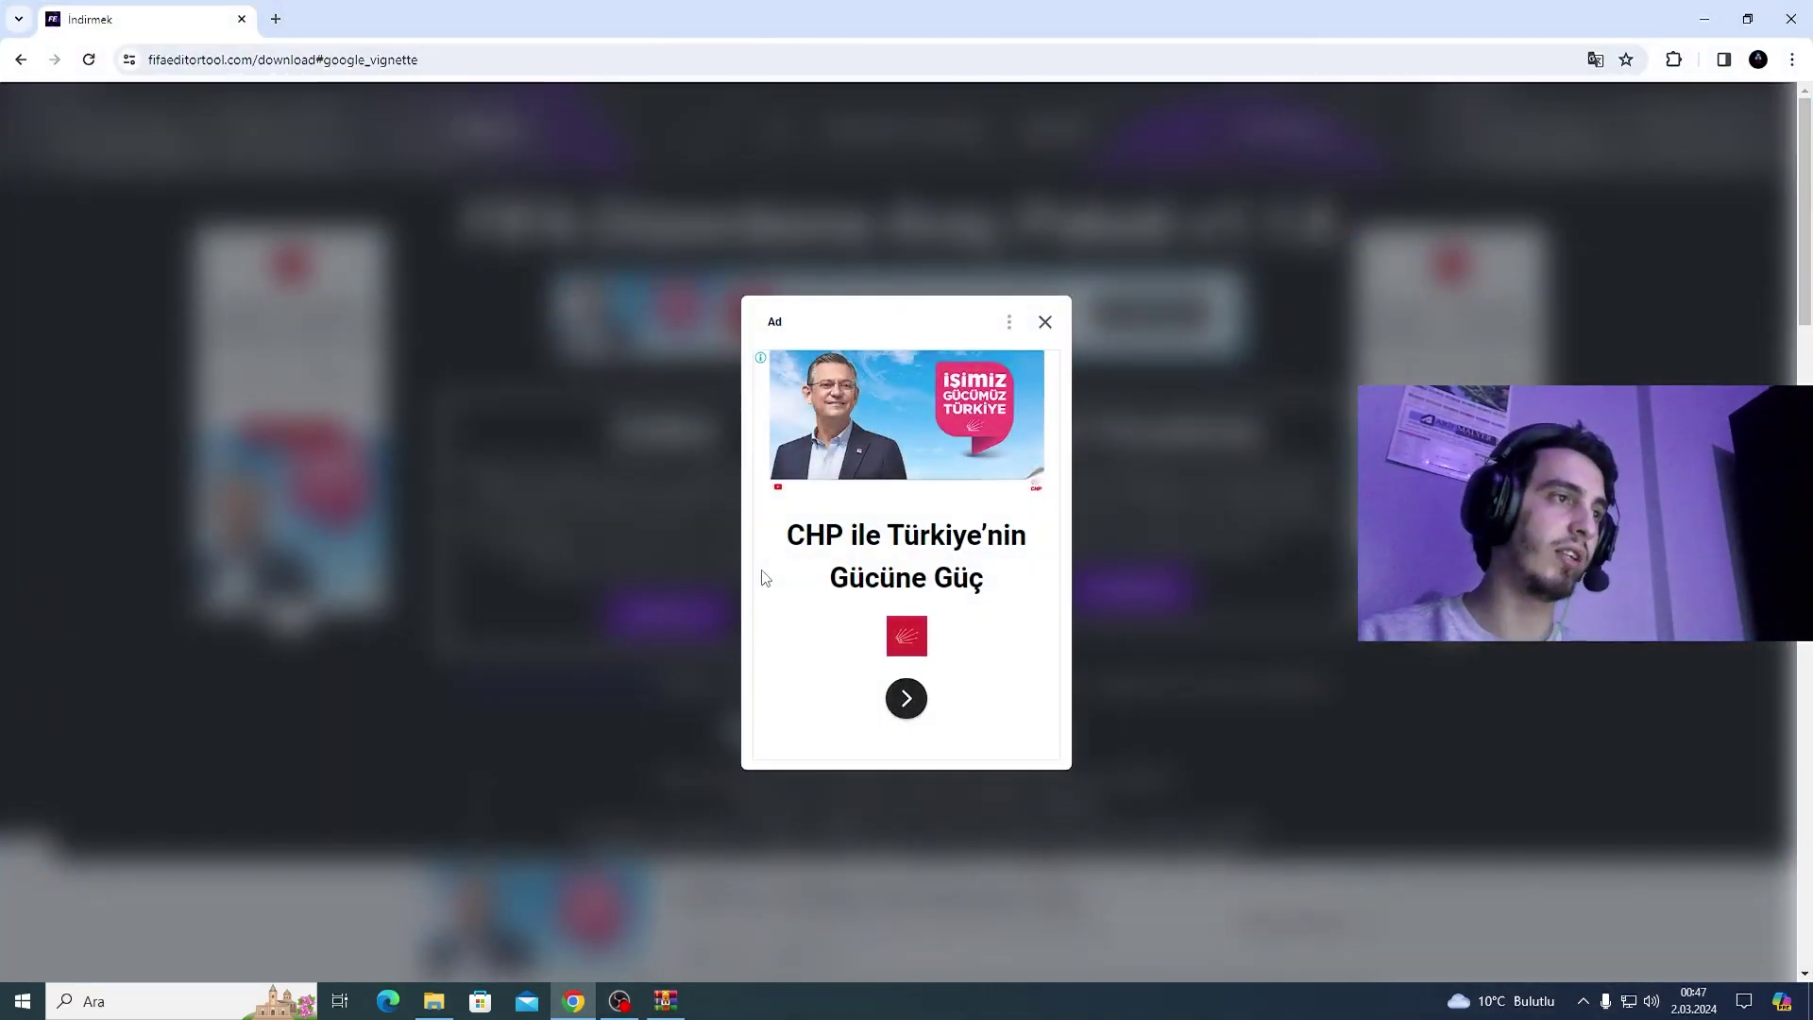
pyautogui.click(1044, 322)
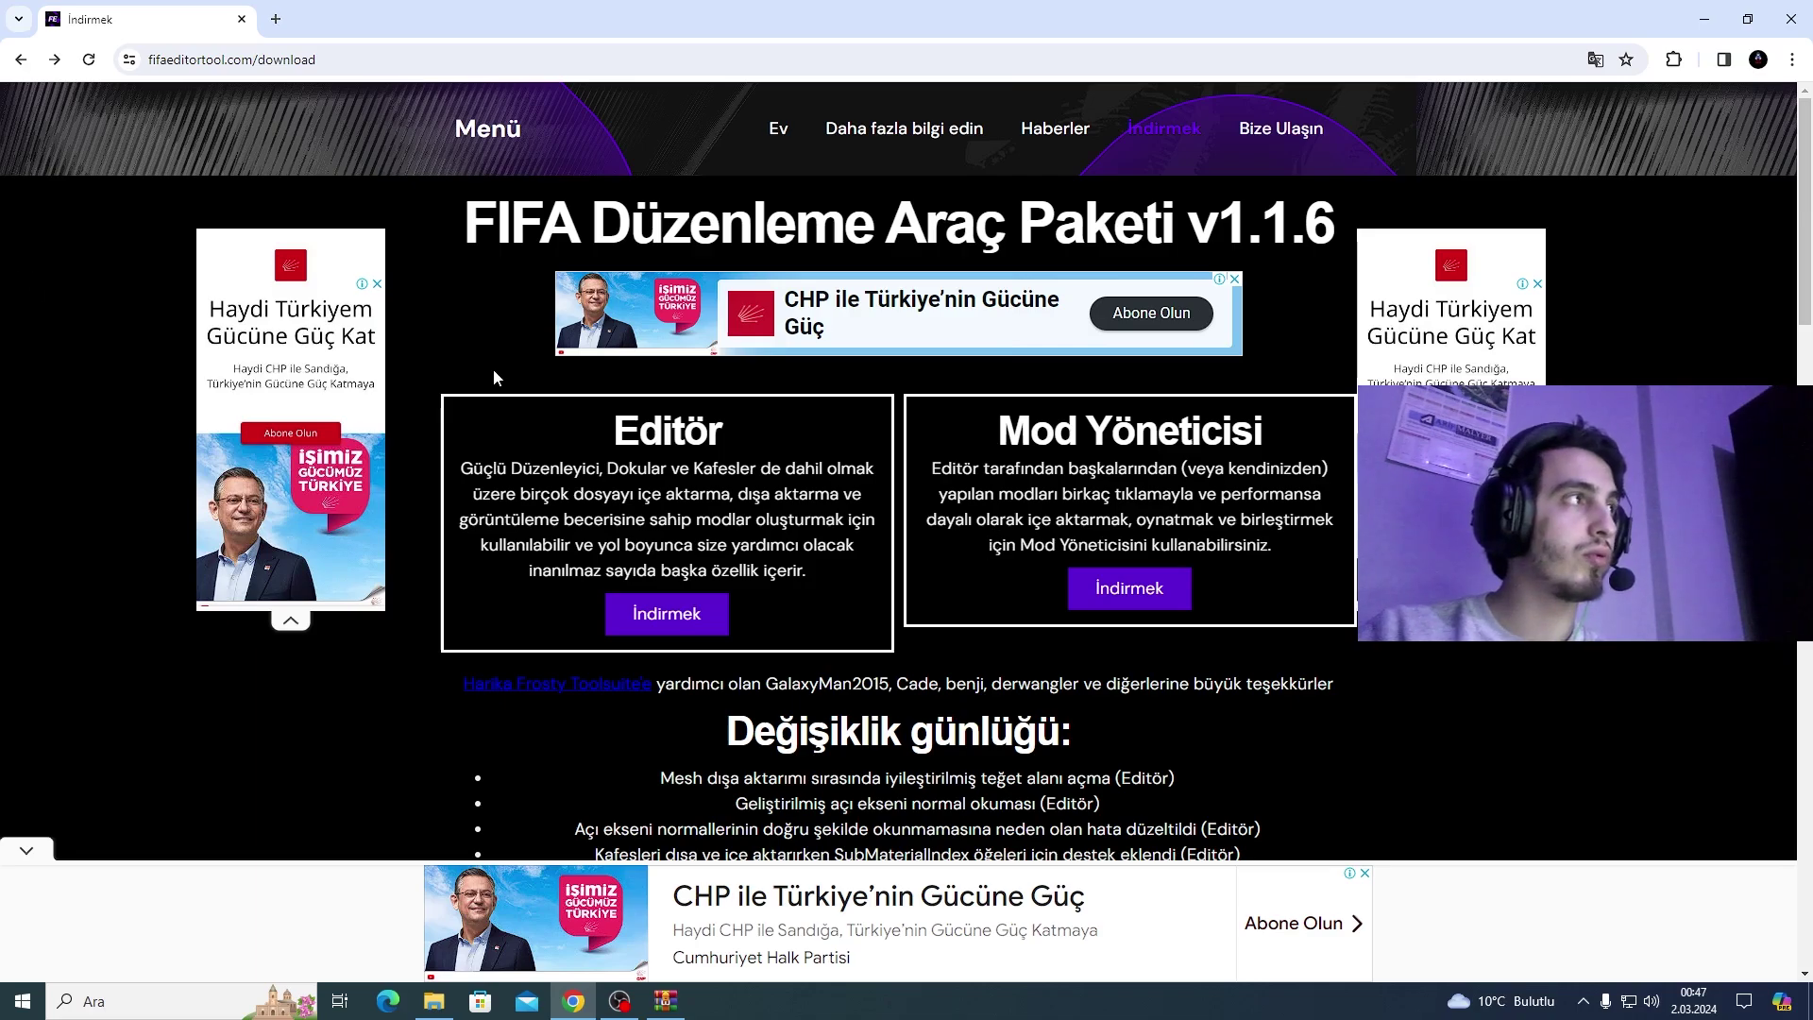
pyautogui.scroll(-2, 975, 545)
pyautogui.scroll(-1, 975, 545)
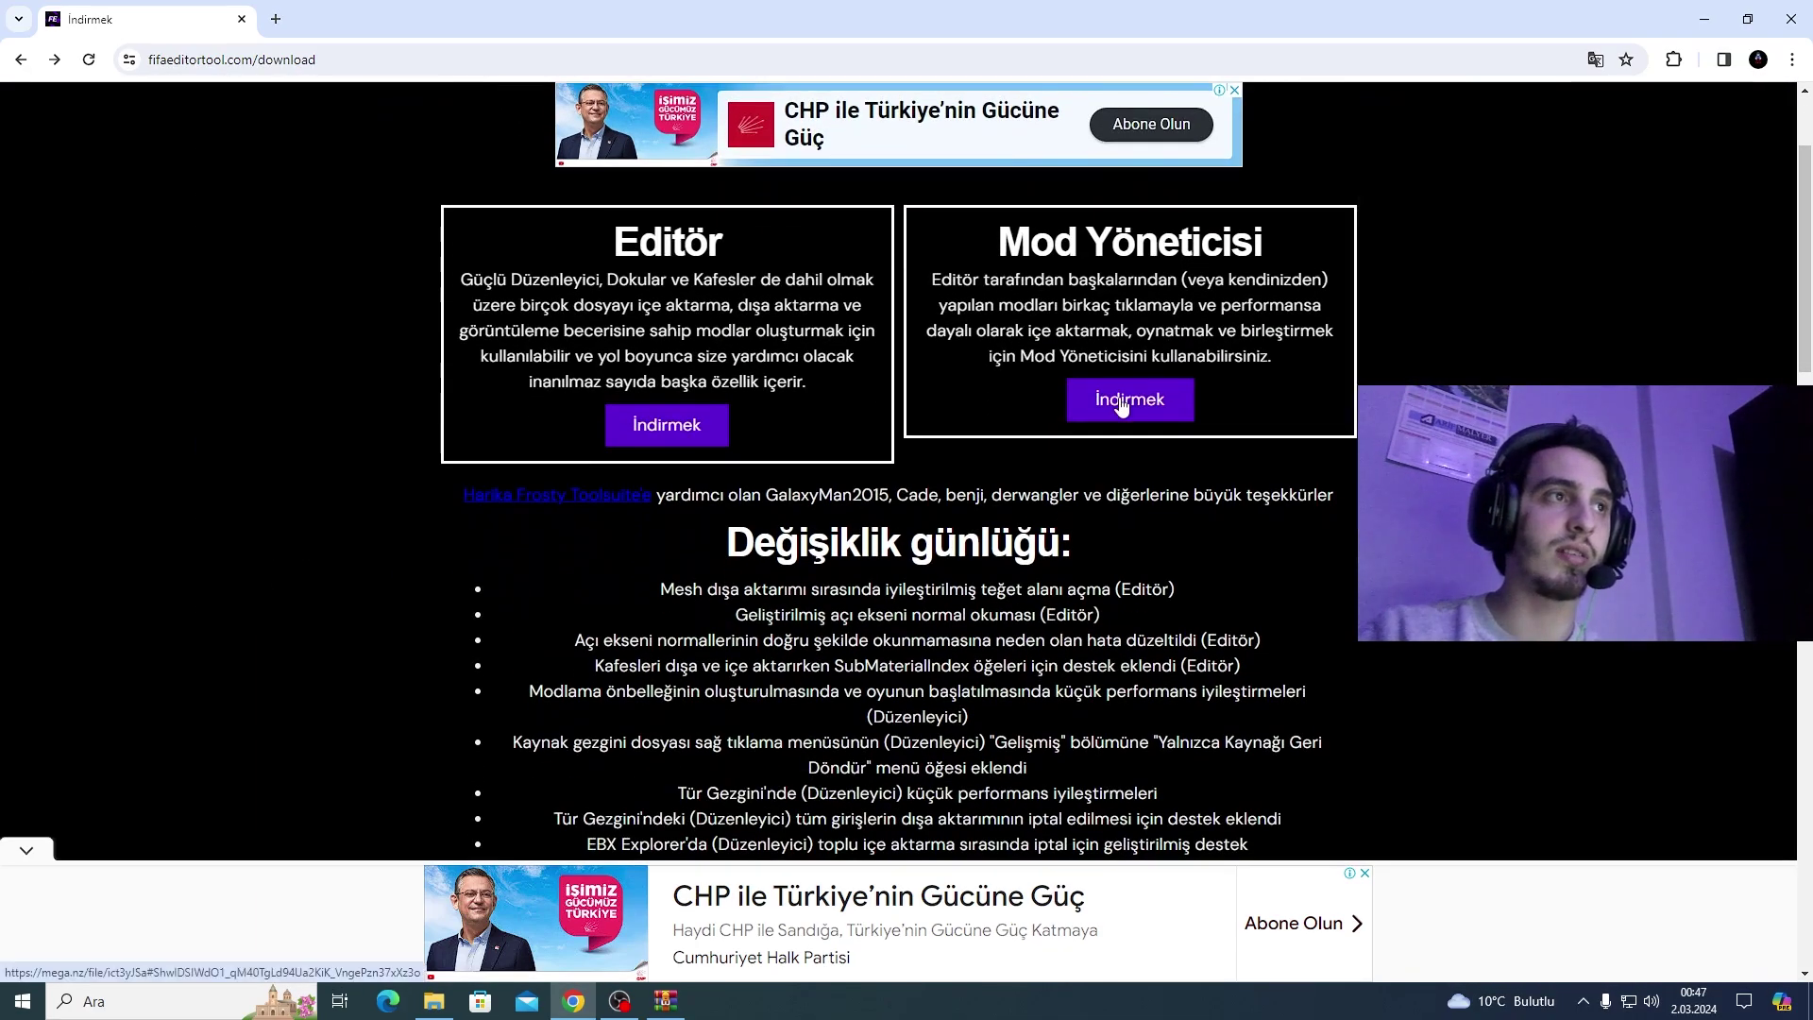
pyautogui.click(1120, 404)
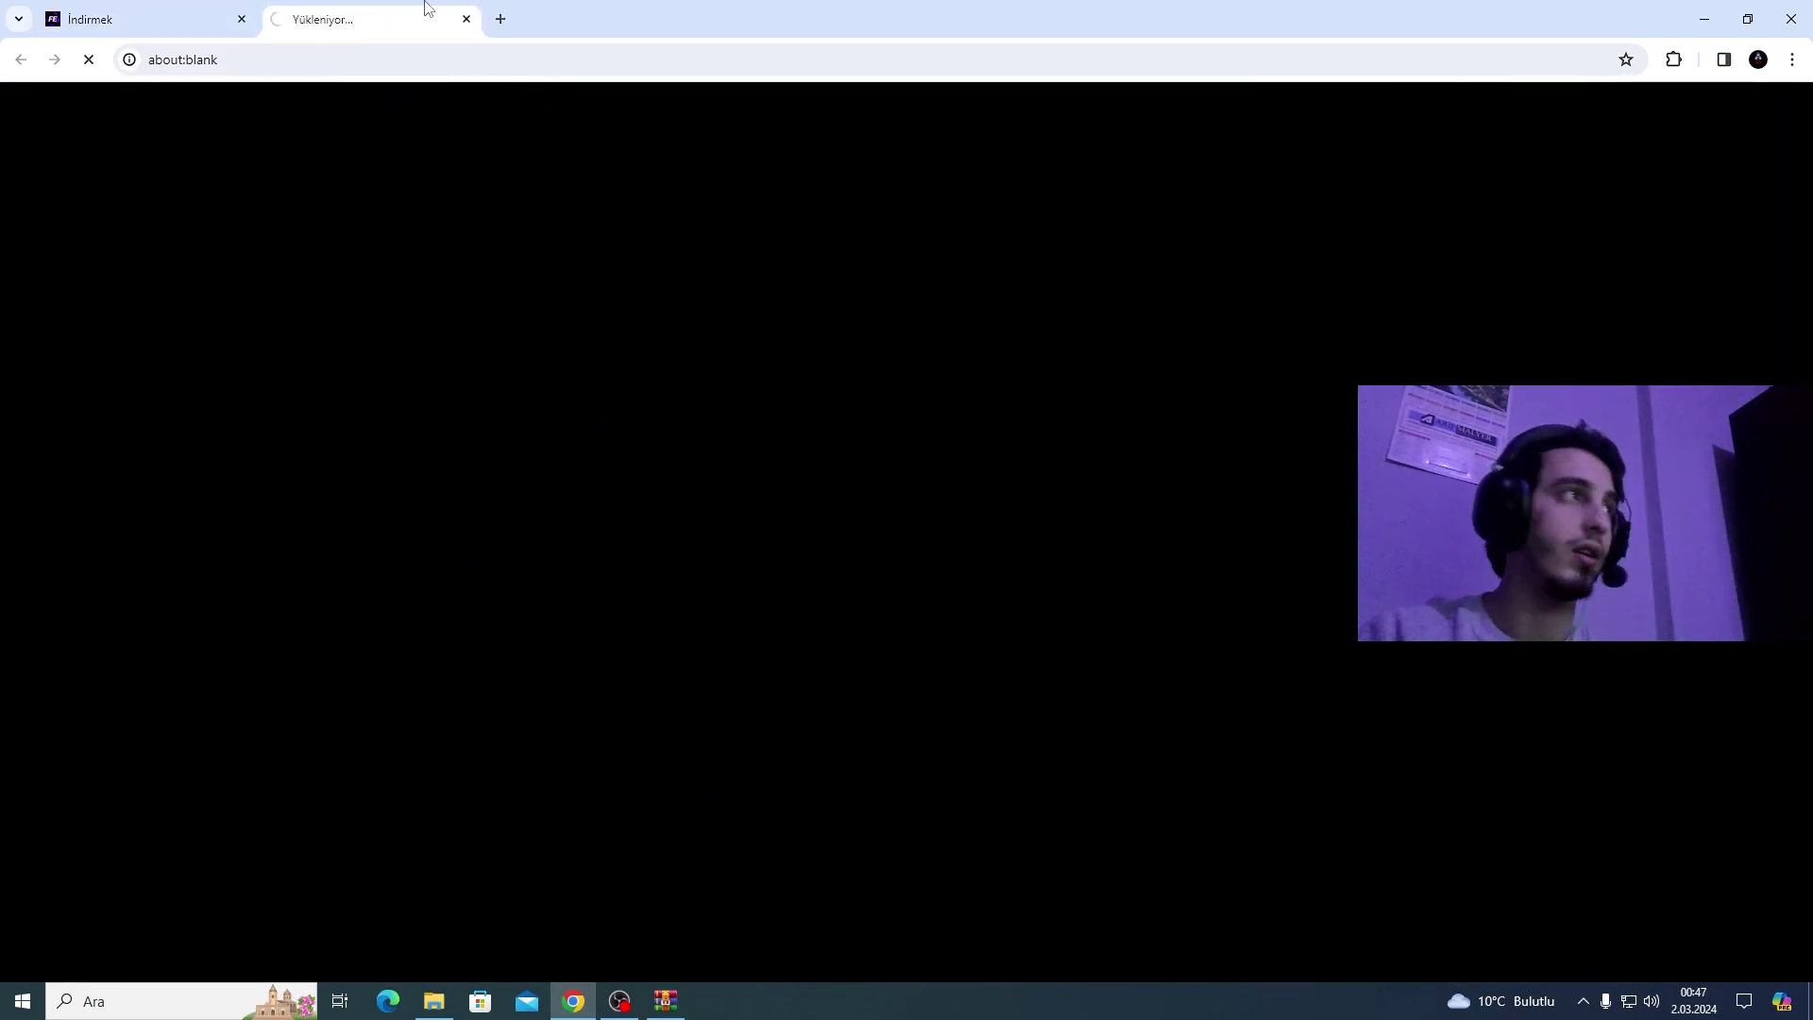
# - Close the newly opened download tab, review the Mod Yöneticisi section and close the browser
pyautogui.click(466, 18)
pyautogui.moveTo(997, 242); pyautogui.dragTo(1265, 242)
pyautogui.click(1301, 304)
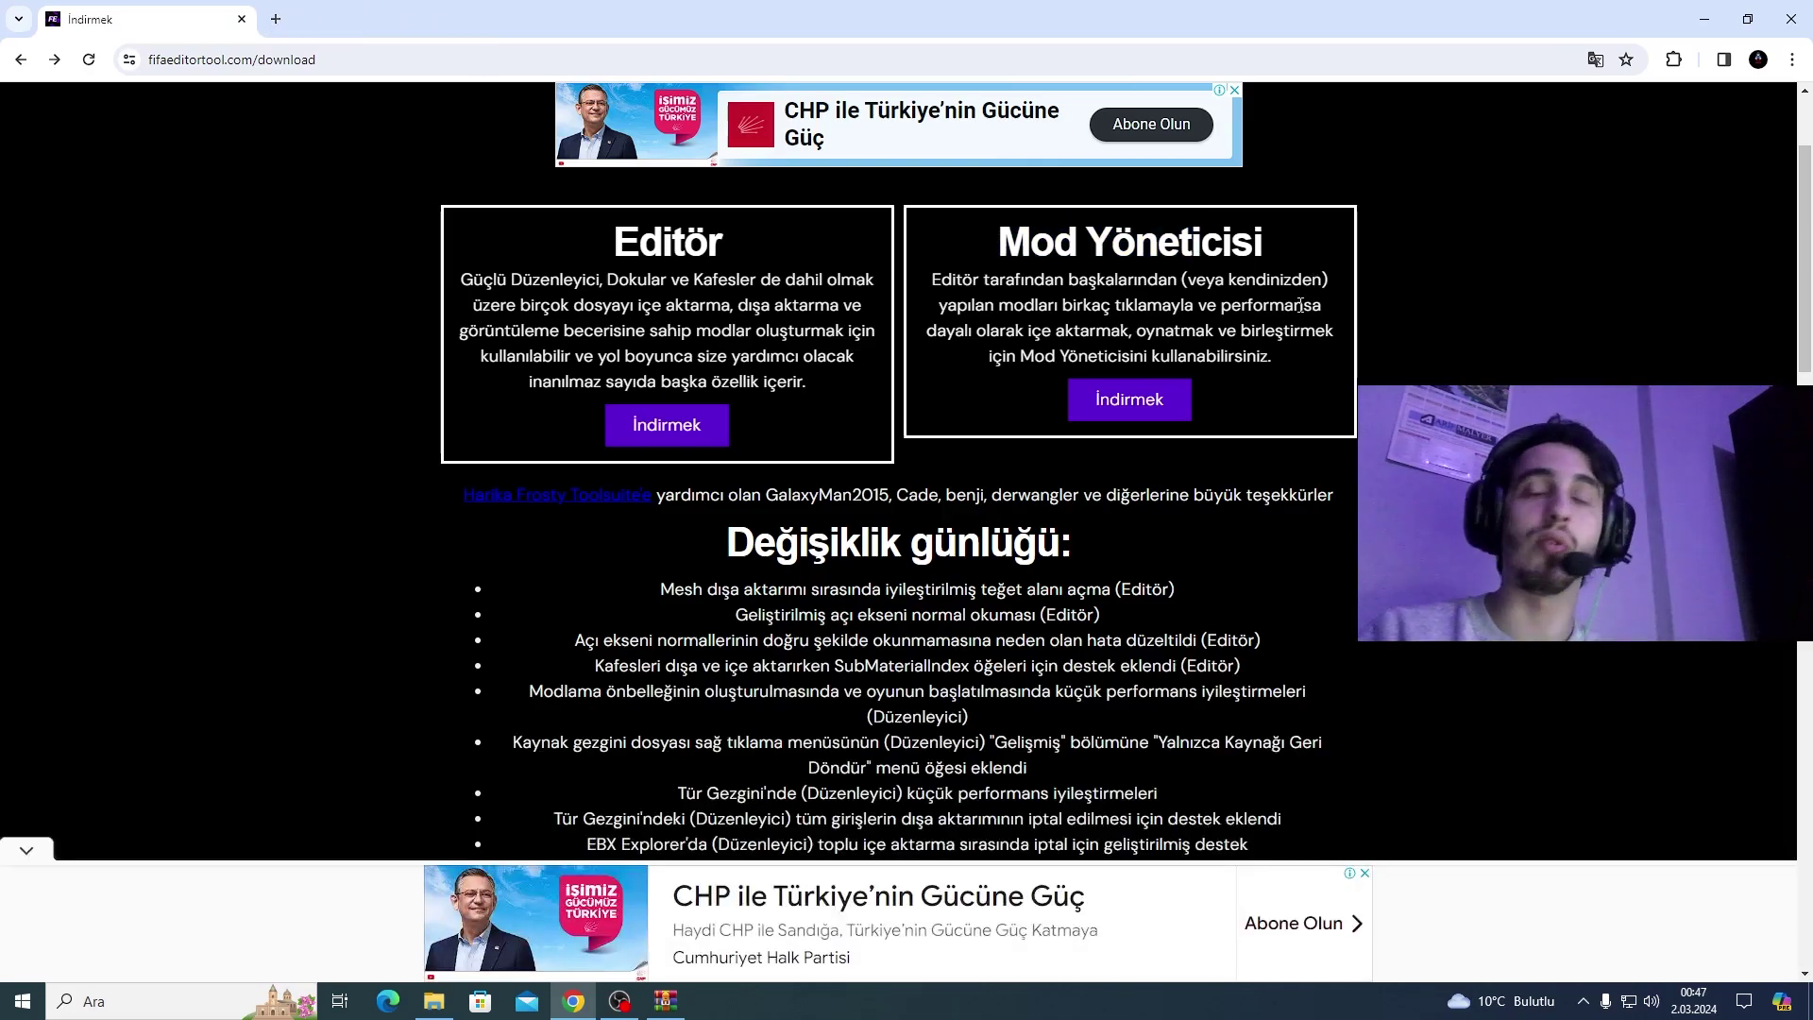
pyautogui.scroll(2, 1443, 332)
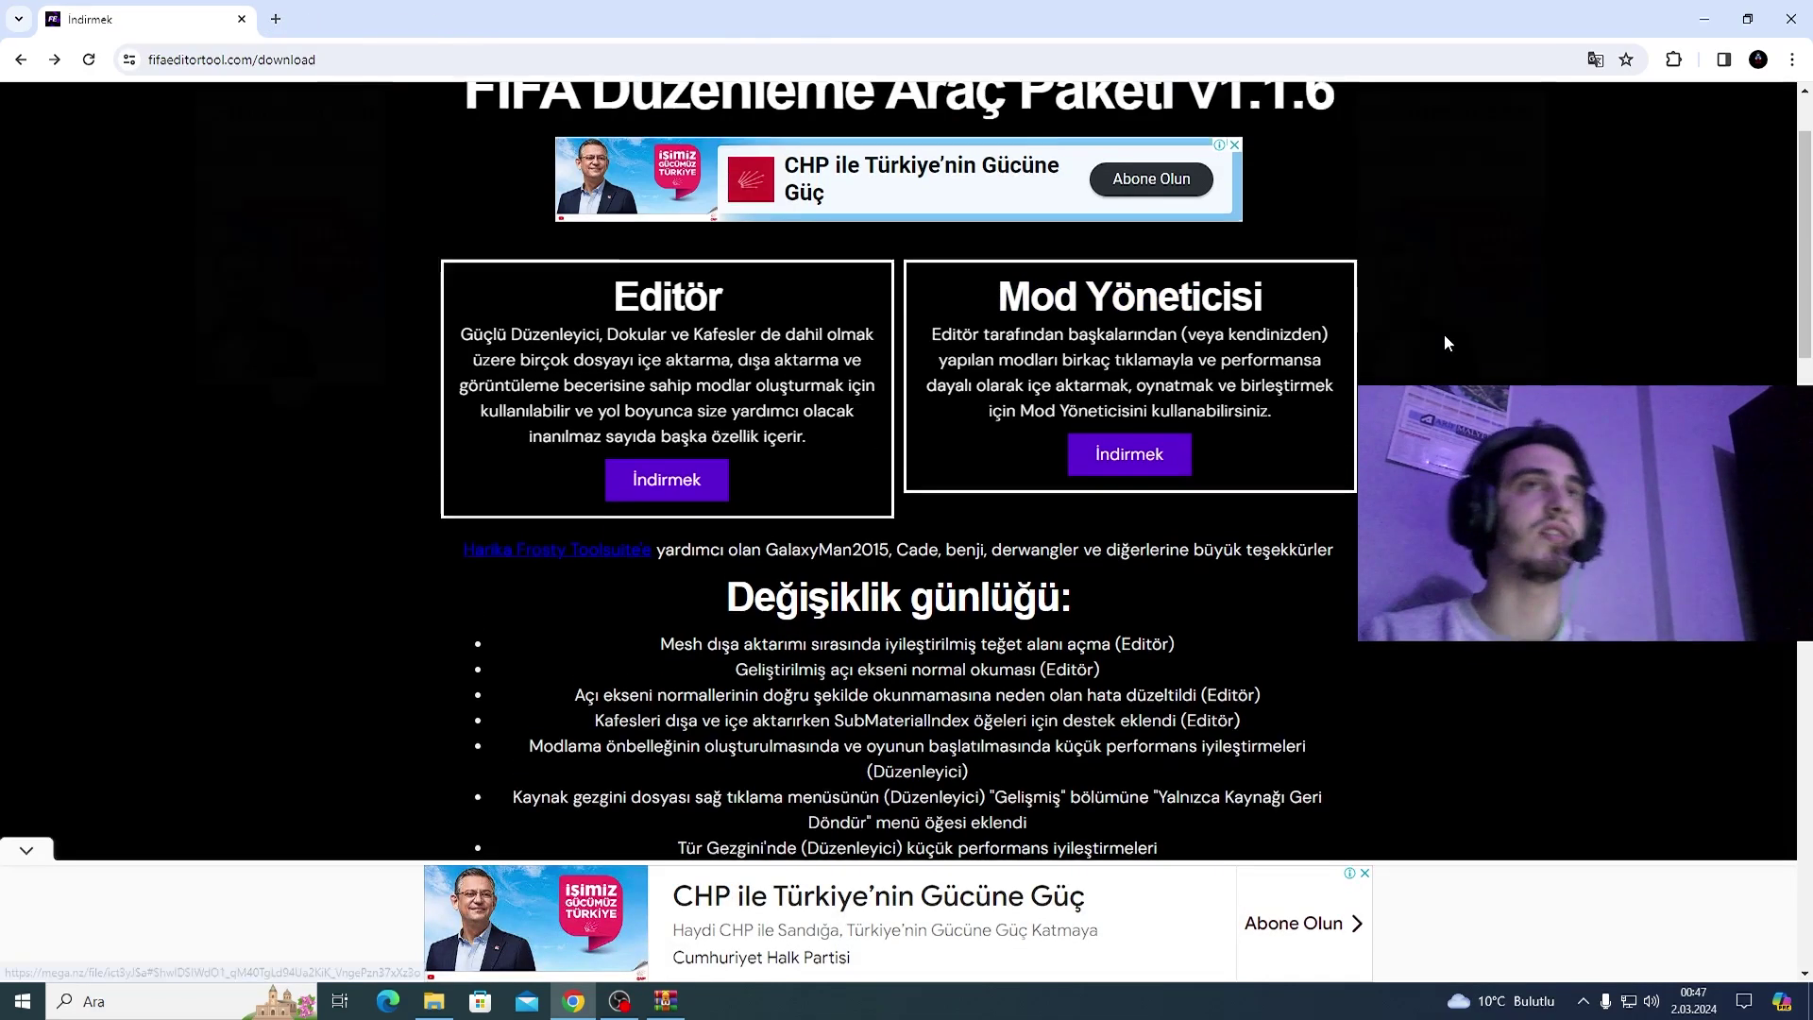
pyautogui.click(1805, 16)
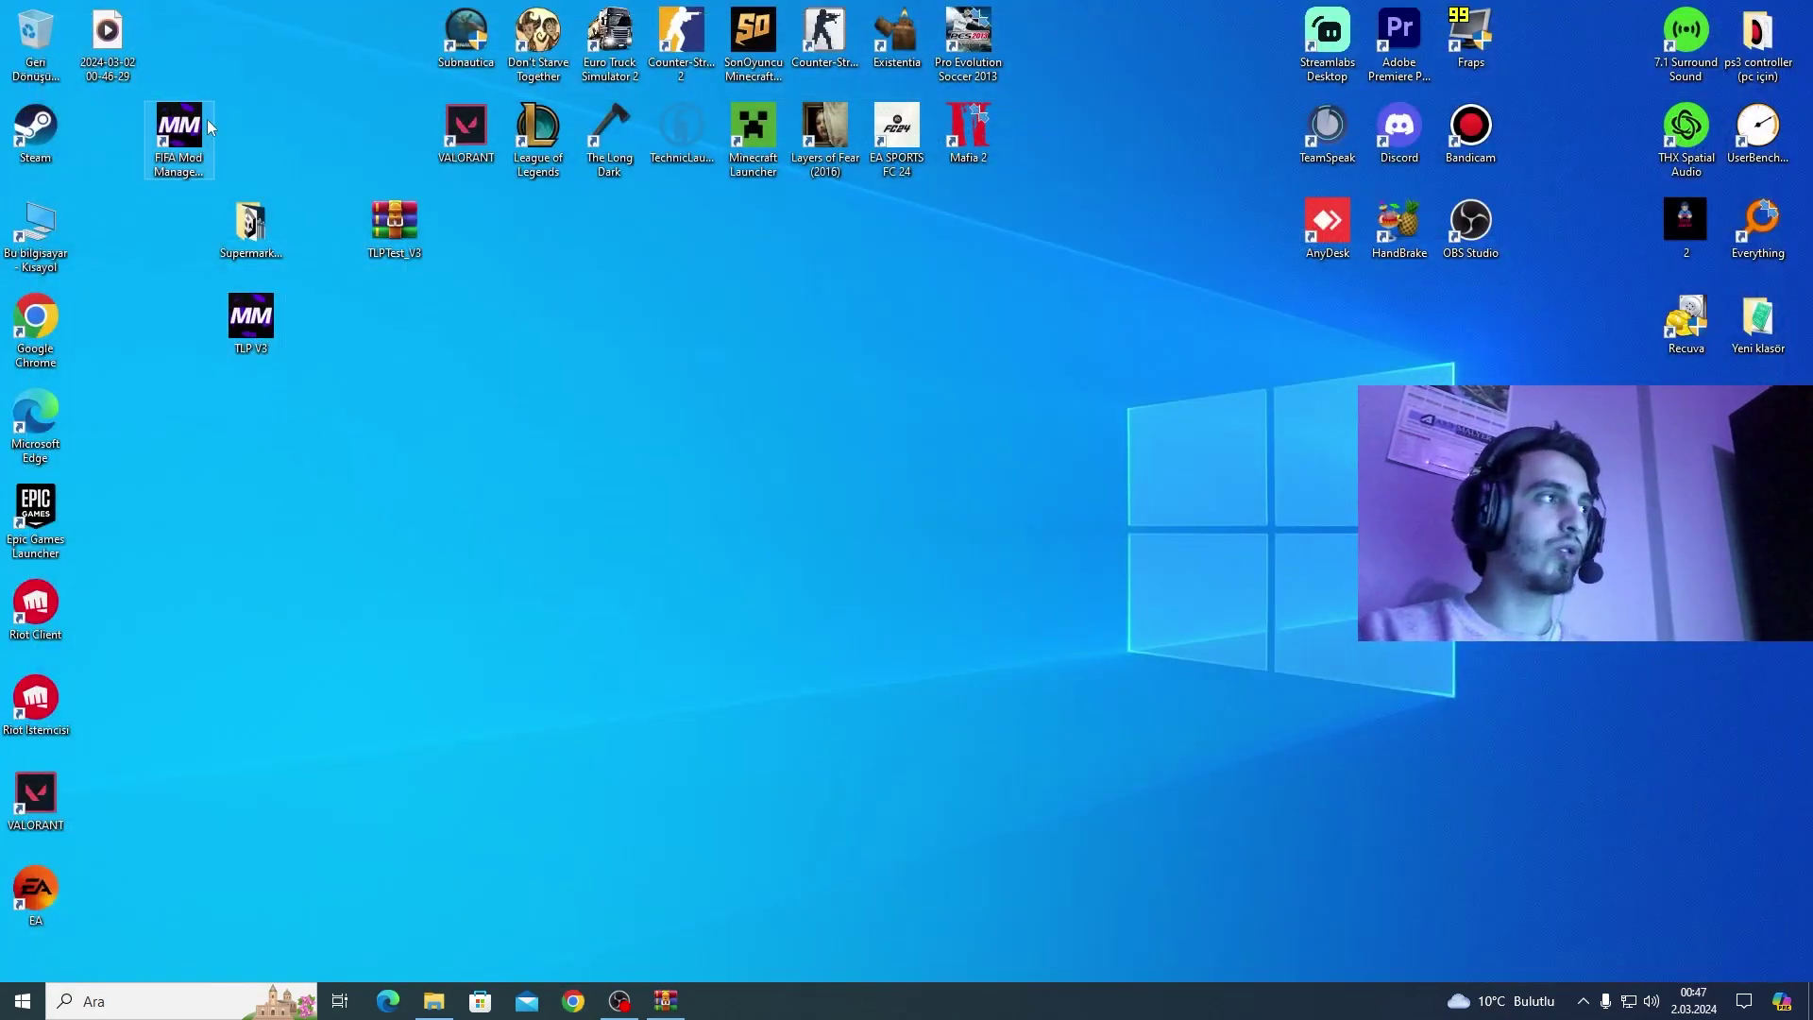
# - Move the FIFA Mod Manager shortcut near the TLPTest_V3 archive and open its file location from its properties
pyautogui.moveTo(203, 128); pyautogui.dragTo(477, 350)
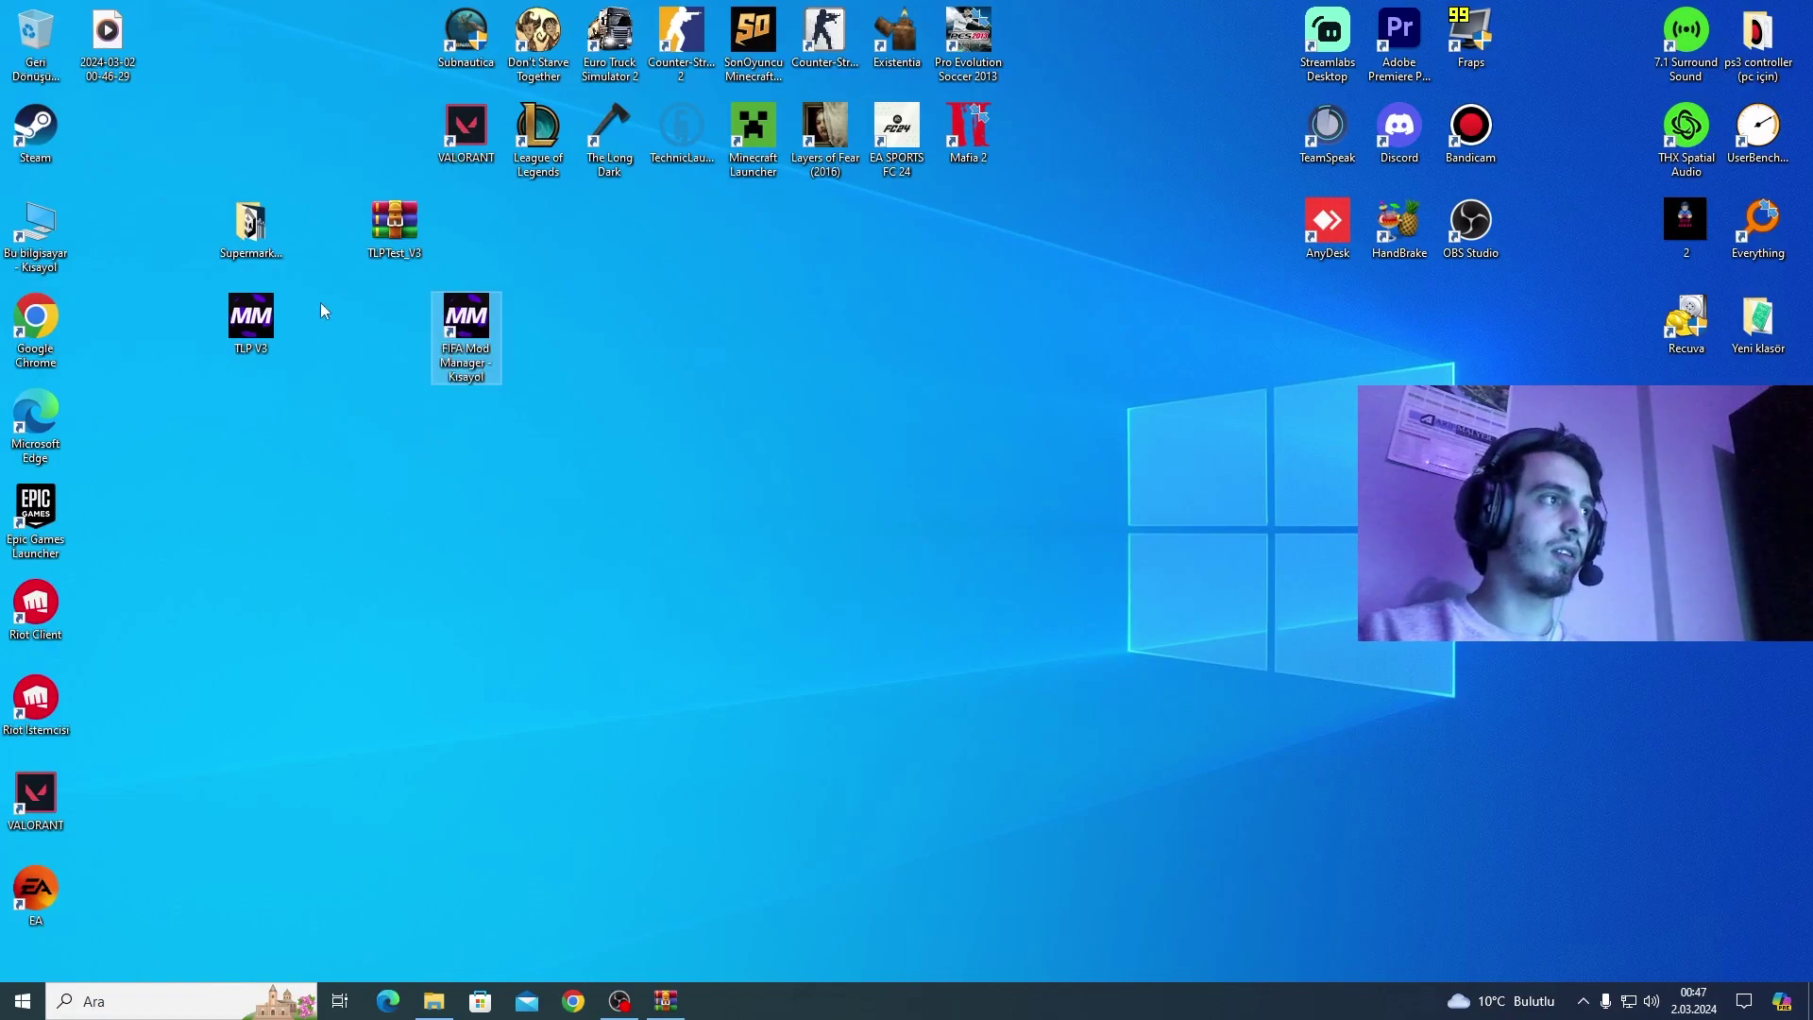
pyautogui.rightClick(479, 345)
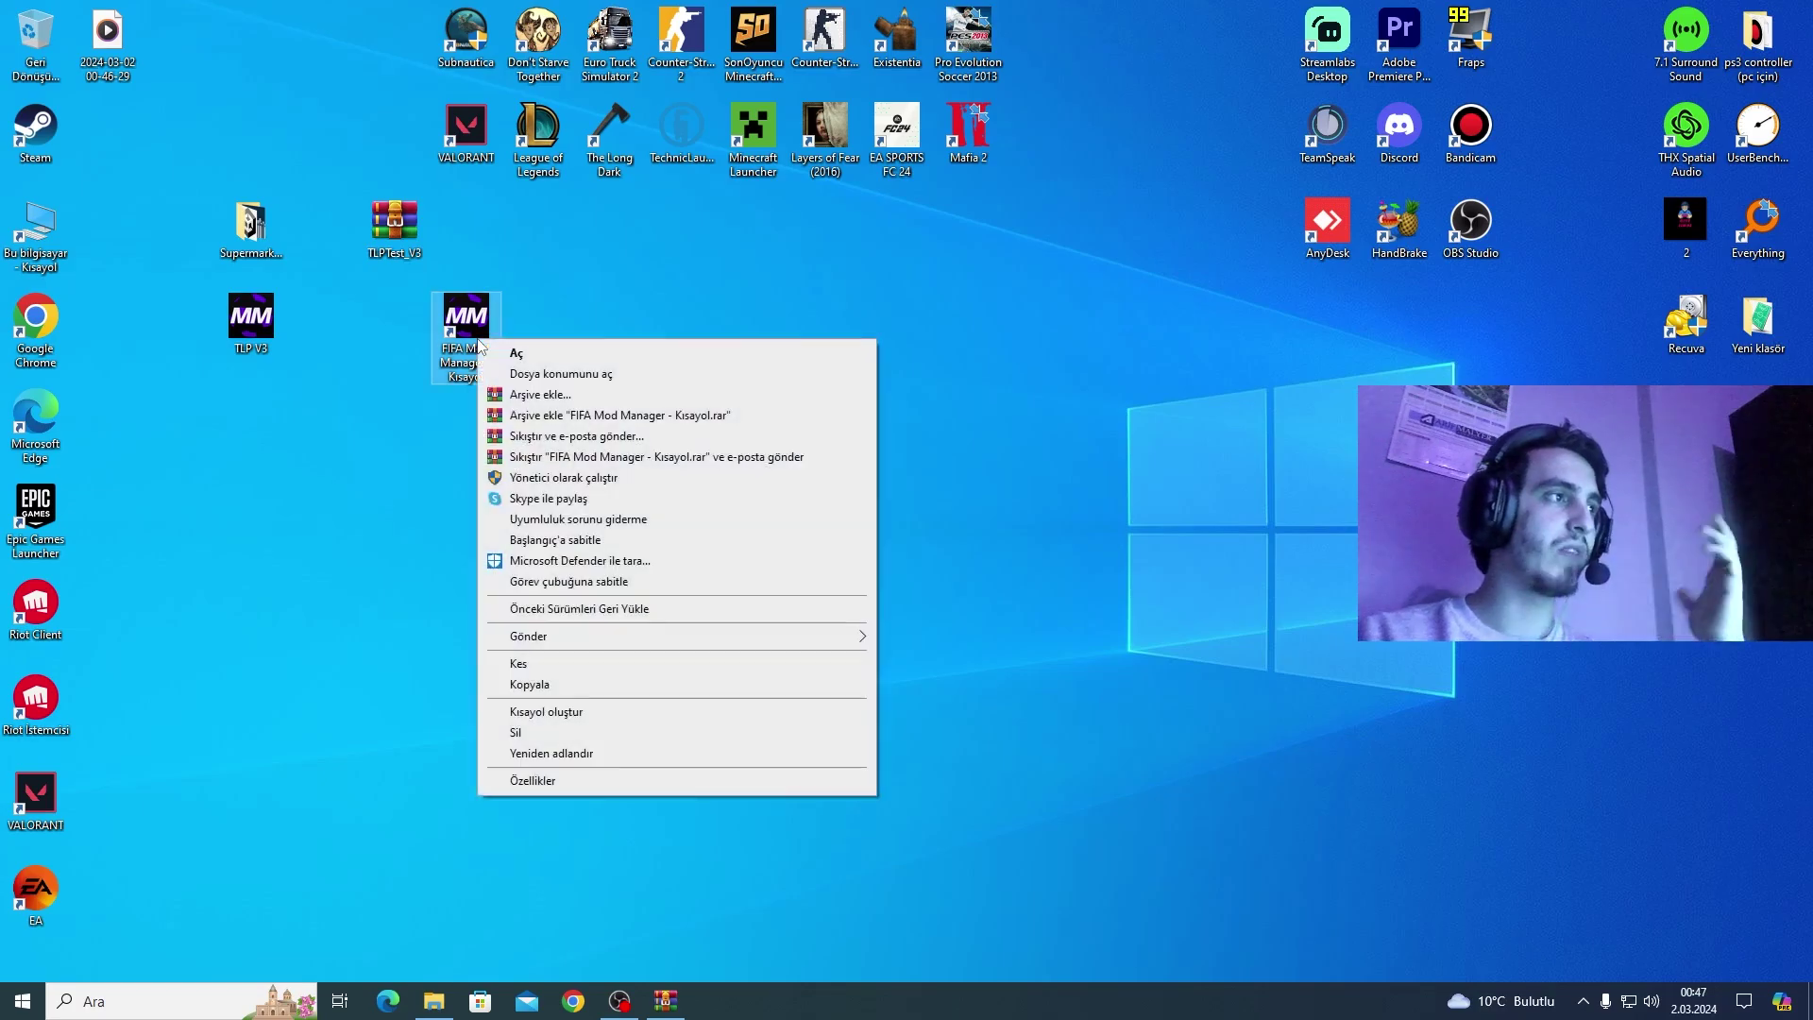
pyautogui.click(548, 779)
pyautogui.click(574, 666)
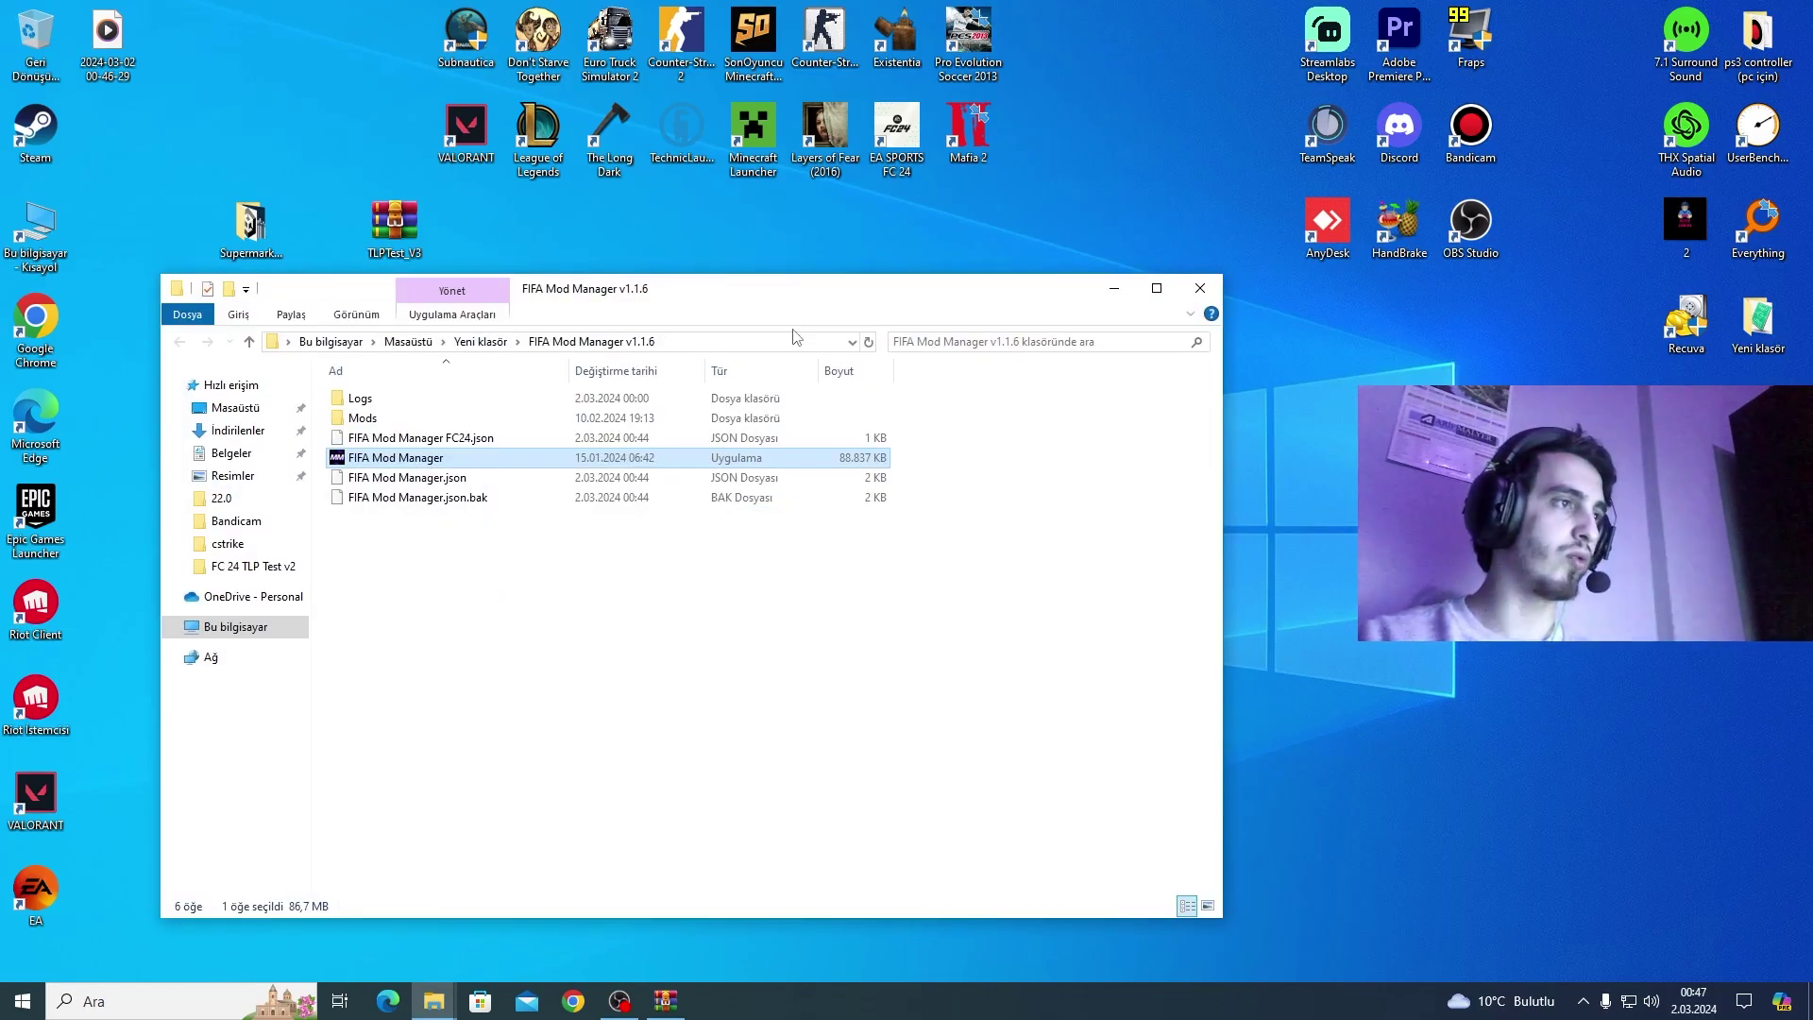
pyautogui.moveTo(661, 305); pyautogui.dragTo(1344, 304)
pyautogui.moveTo(849, 354); pyautogui.dragTo(571, 346)
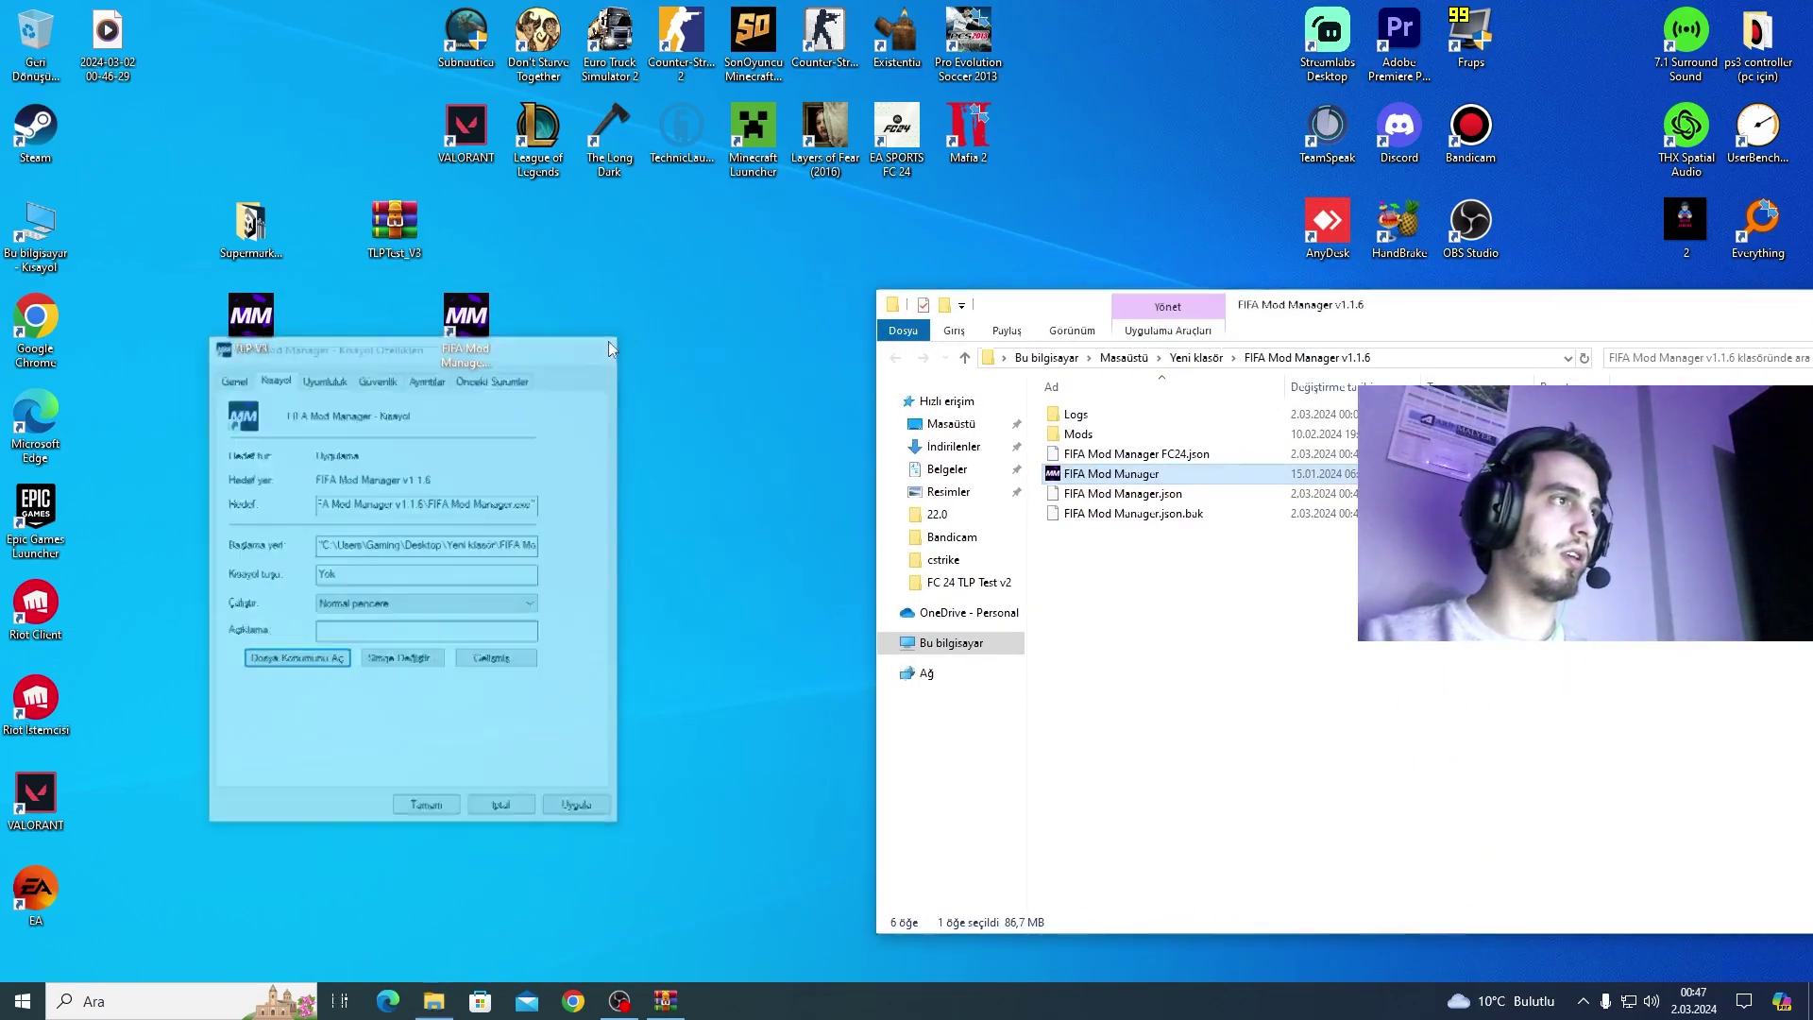
pyautogui.click(607, 346)
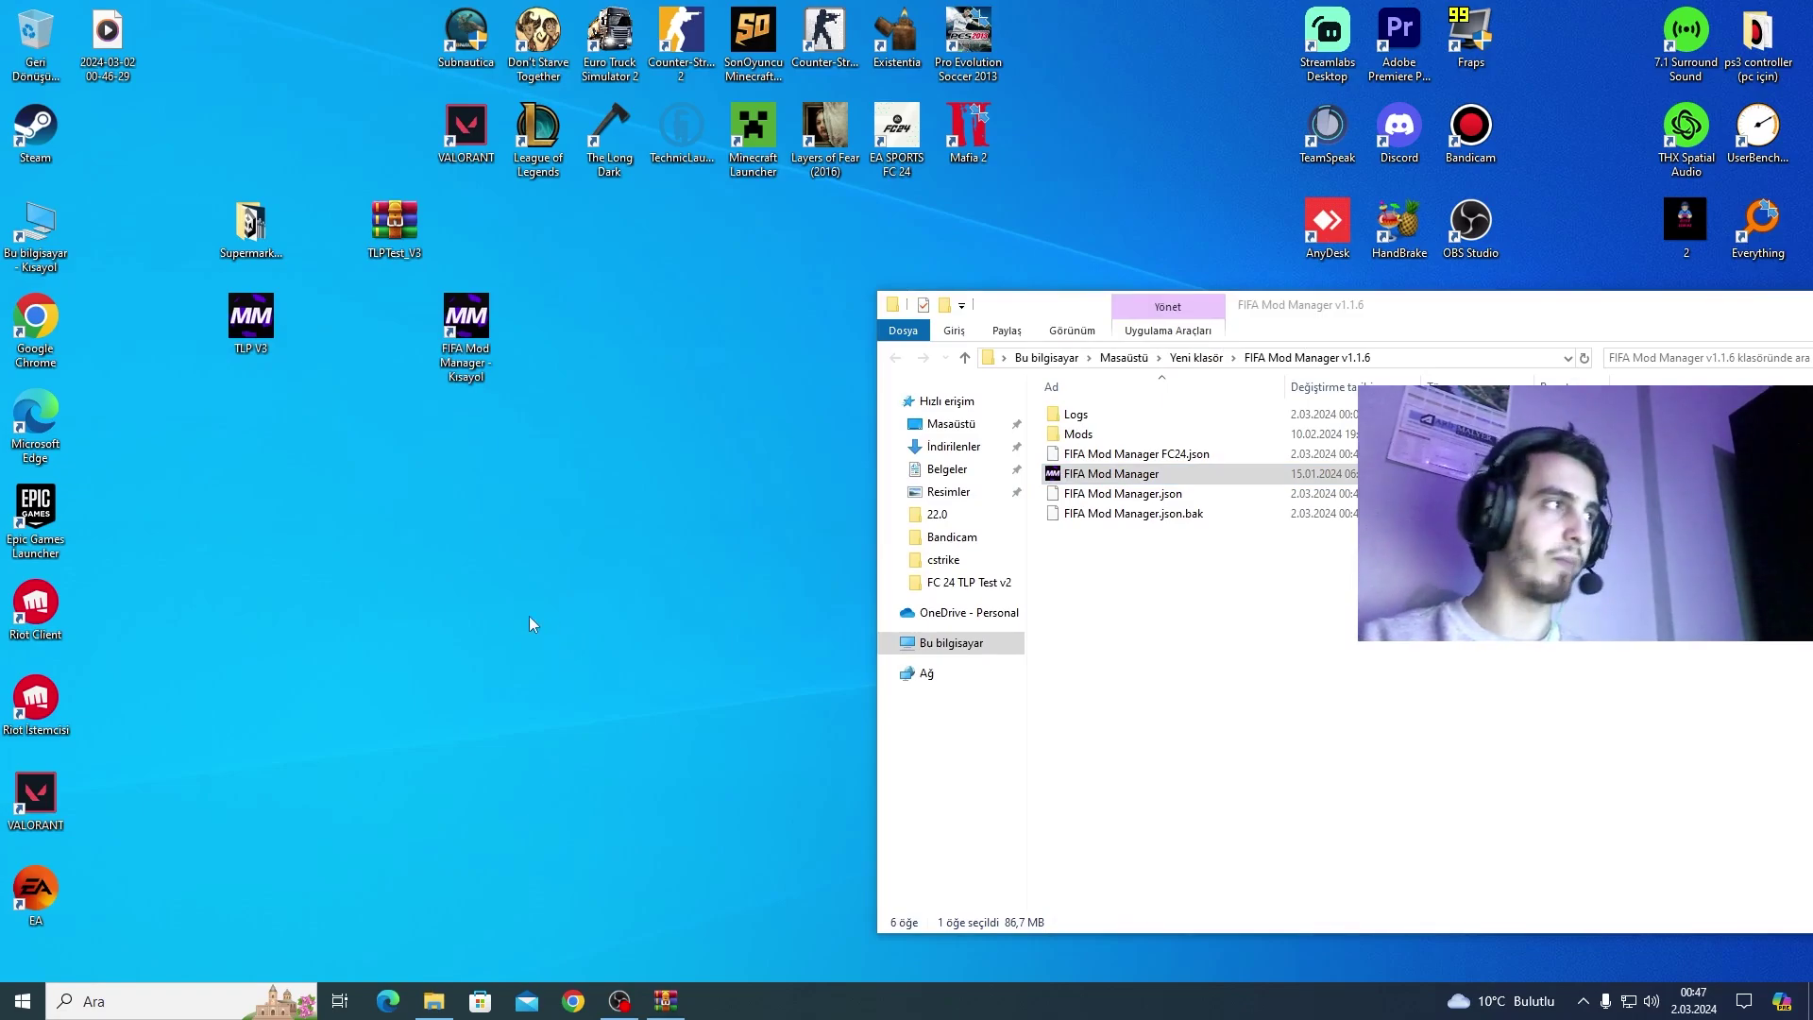
pyautogui.doubleClick(403, 231)
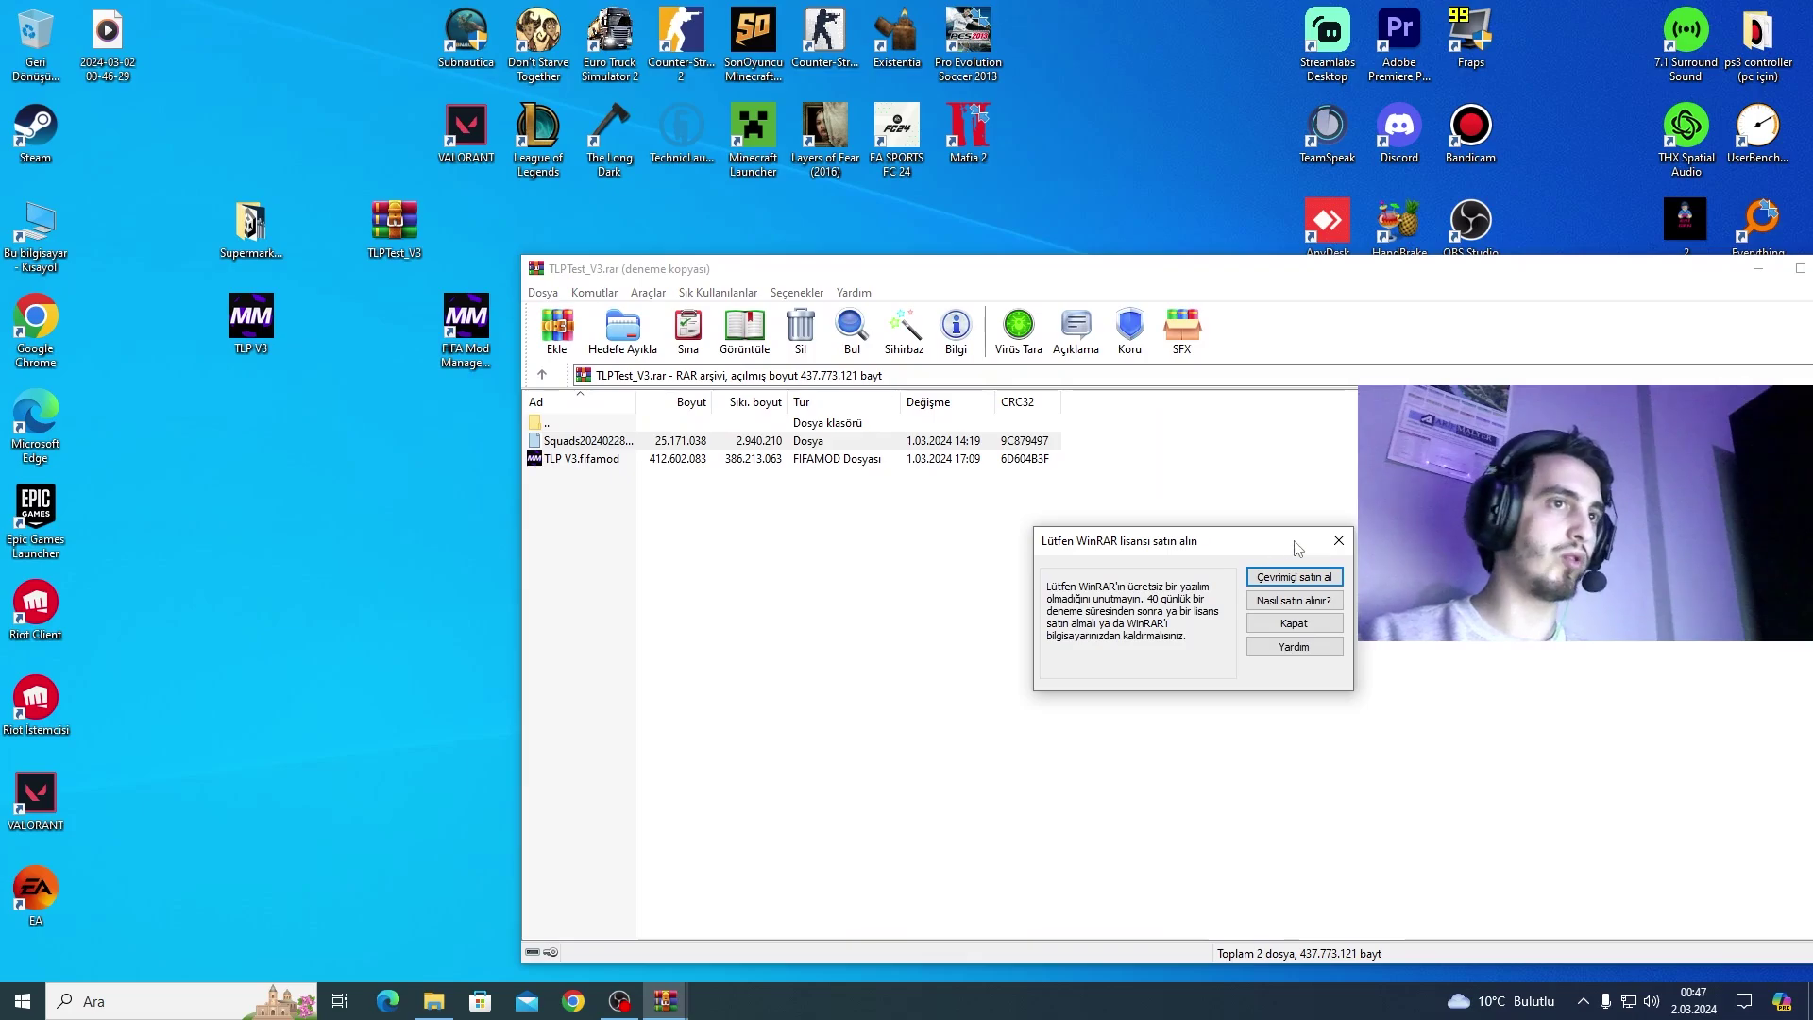
pyautogui.click(1339, 540)
pyautogui.moveTo(655, 445); pyautogui.dragTo(342, 417)
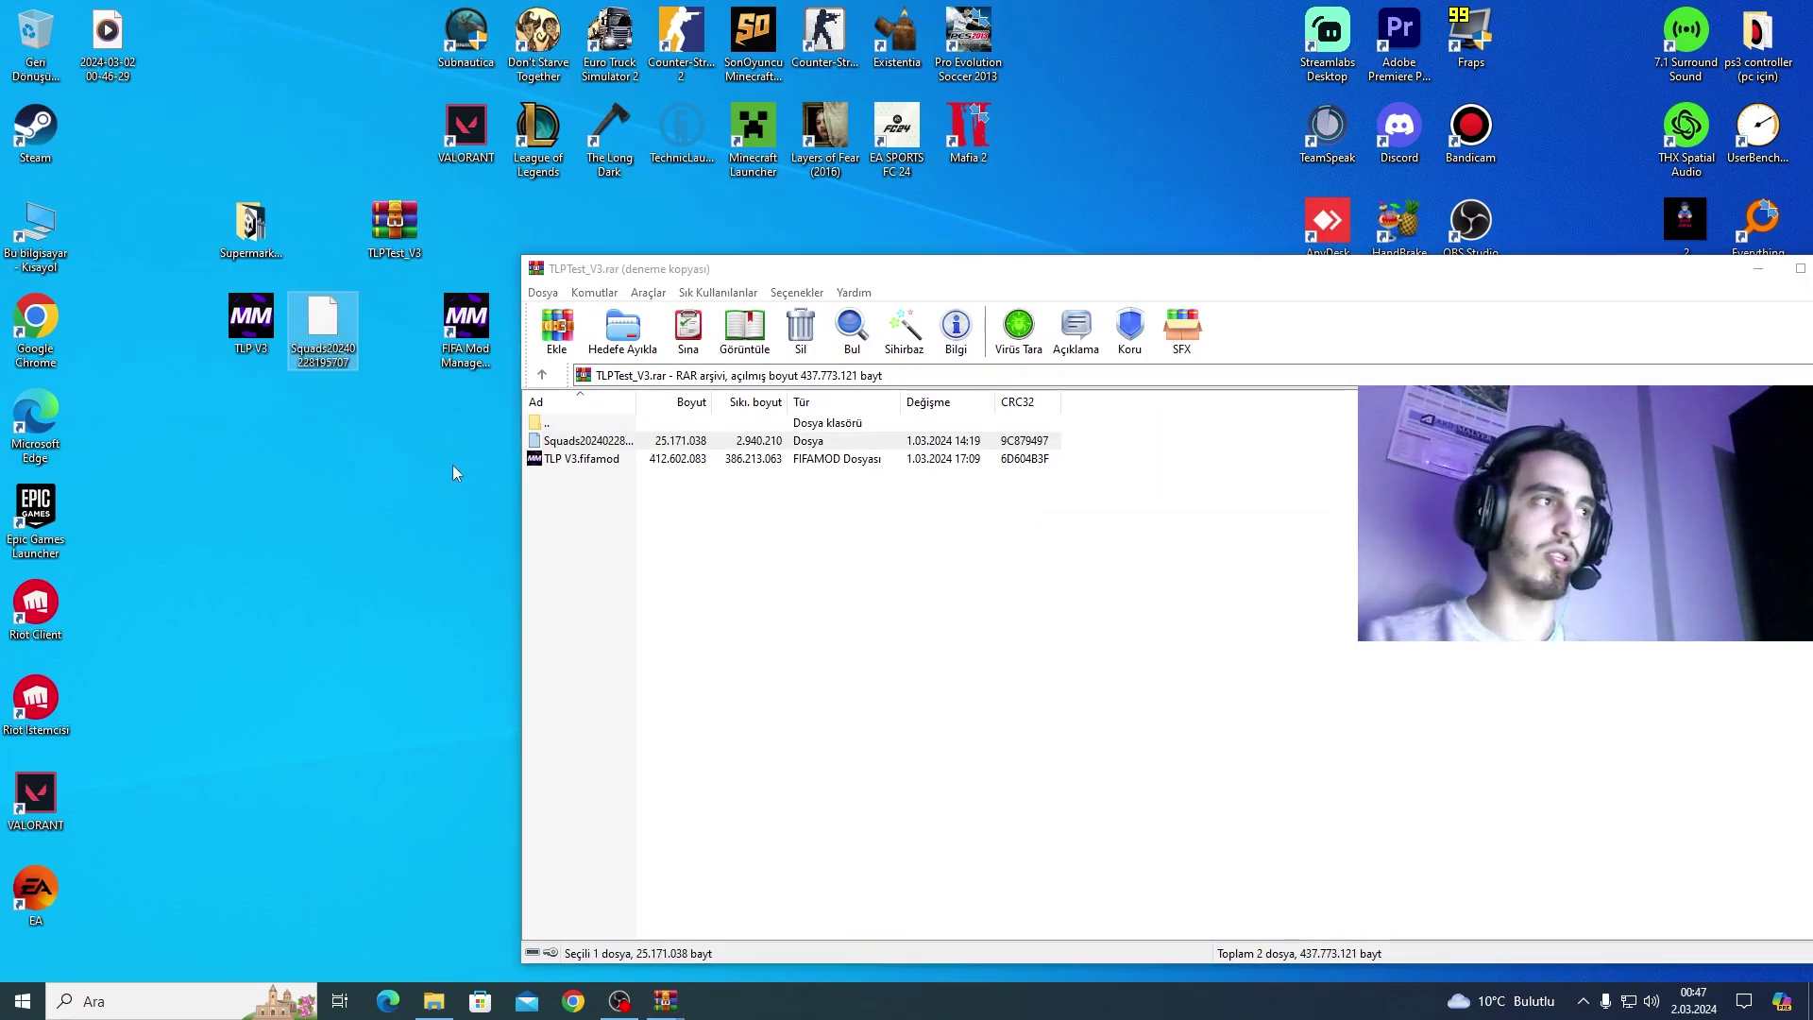
pyautogui.moveTo(1598, 269); pyautogui.dragTo(1097, 180)
pyautogui.click(1346, 178)
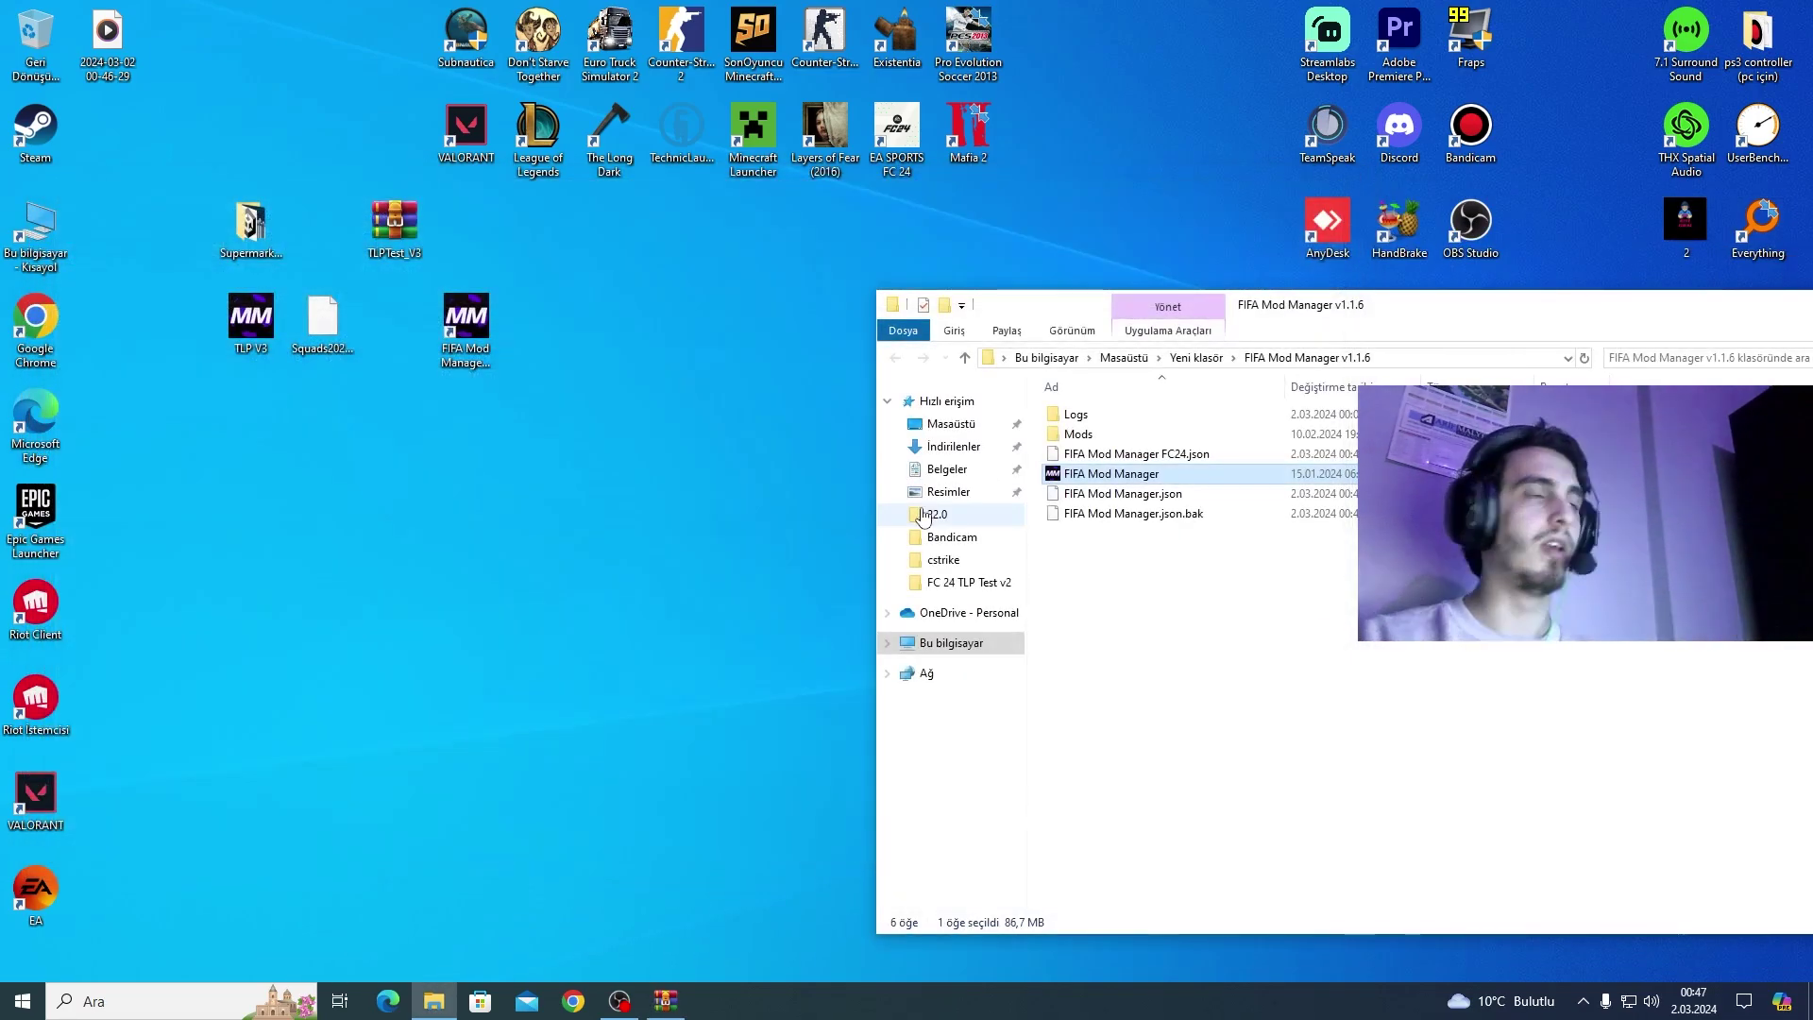
# - Arrange the Squads and TLP V3 files side by side on the desktop below the FIFA Mod Manager shortcut
pyautogui.moveTo(322, 325); pyautogui.dragTo(395, 425)
pyautogui.moveTo(247, 355); pyautogui.dragTo(260, 429)
pyautogui.moveTo(252, 321); pyautogui.dragTo(322, 416)
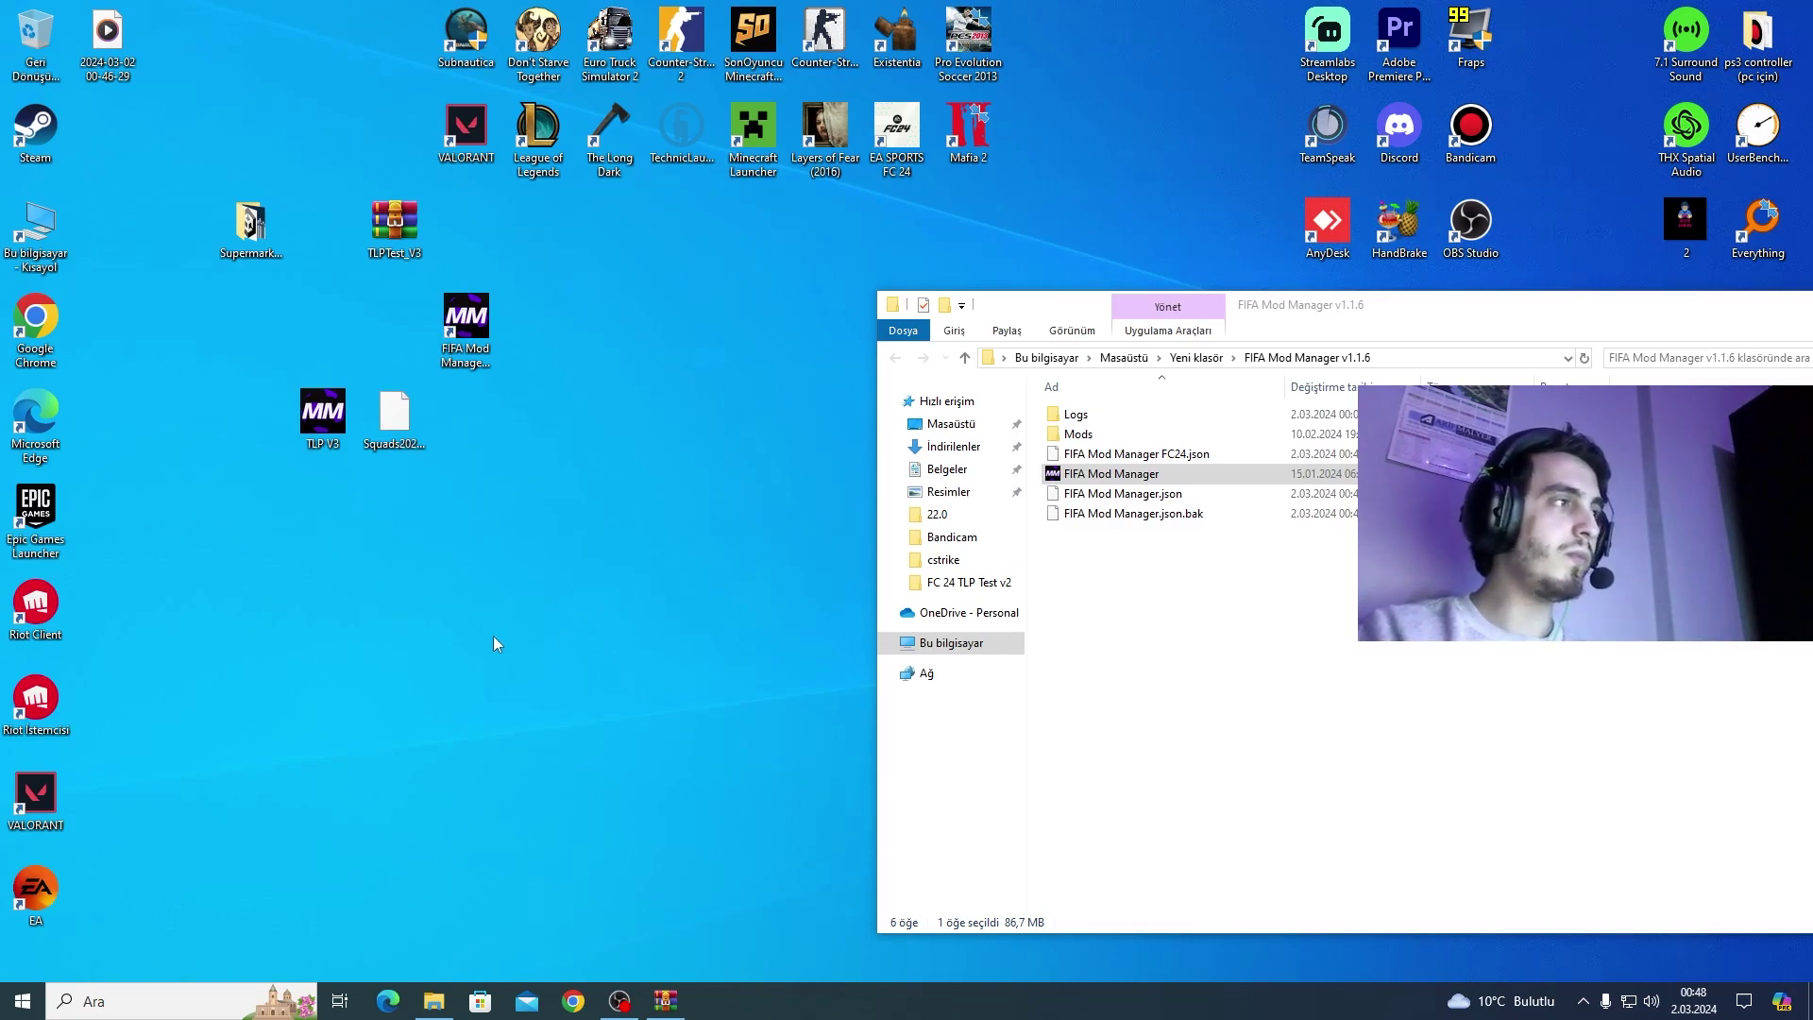
pyautogui.moveTo(669, 541); pyautogui.dragTo(453, 651)
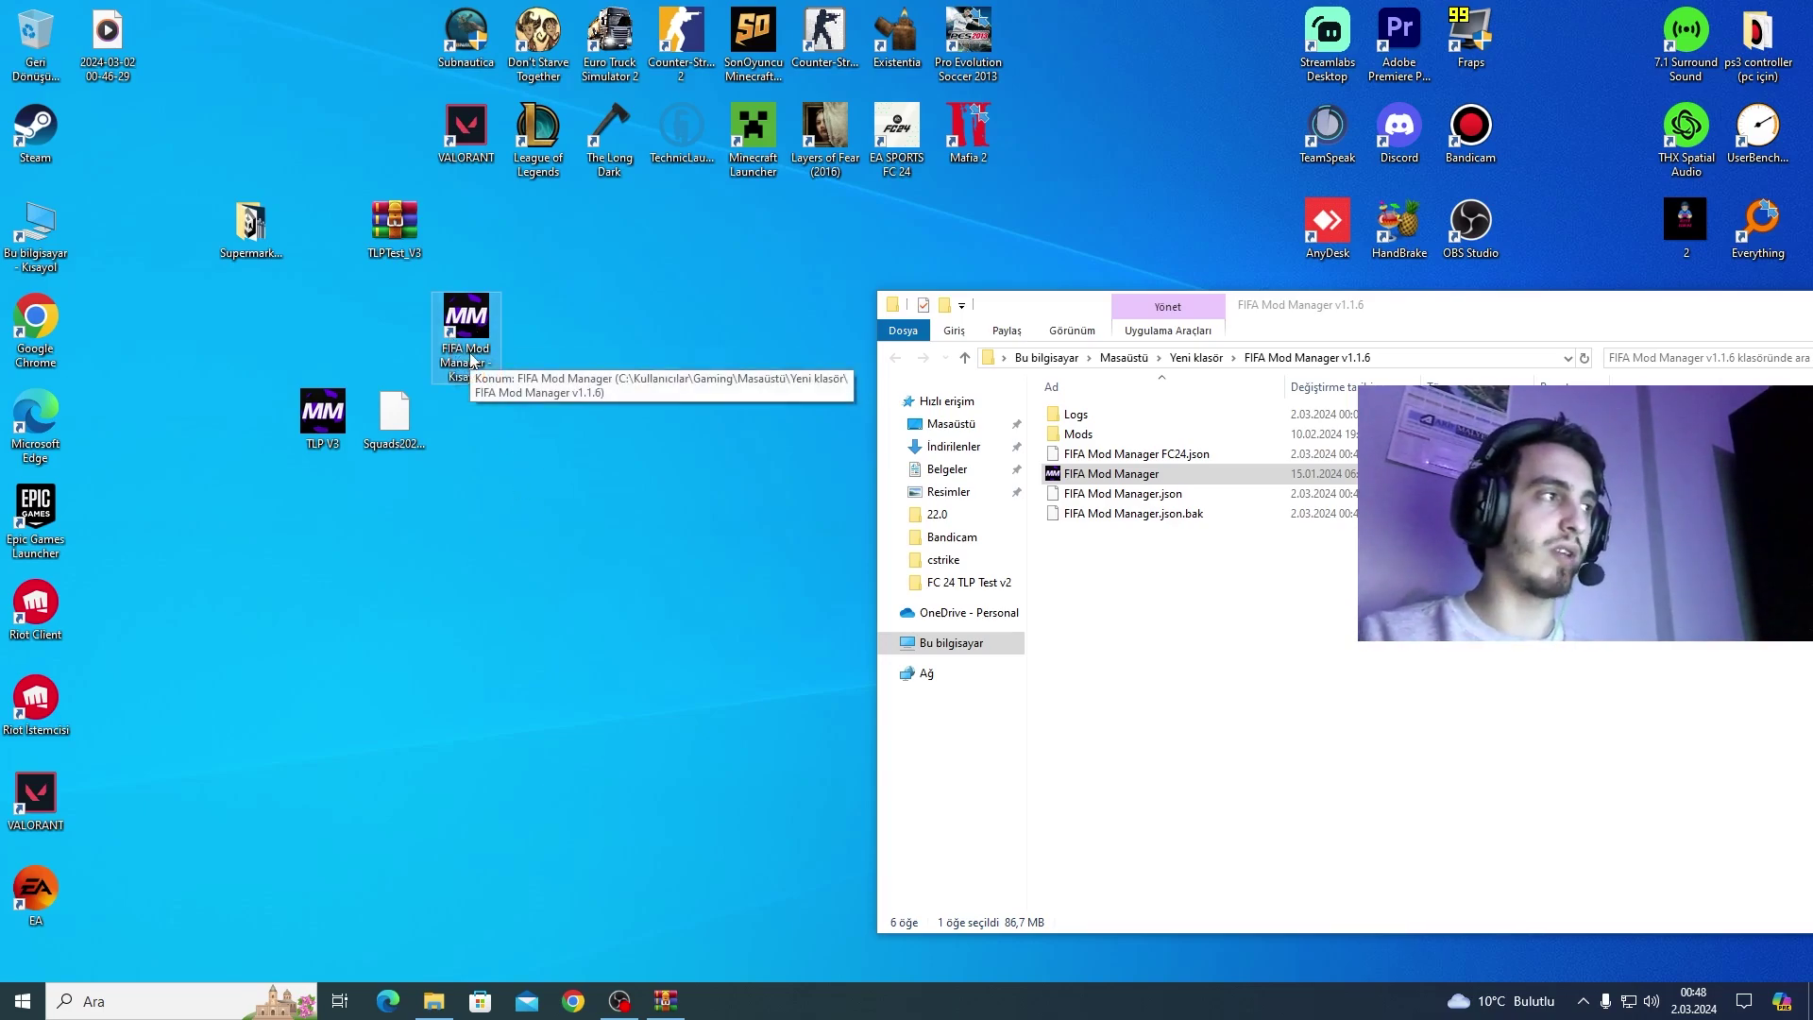
pyautogui.click(471, 361)
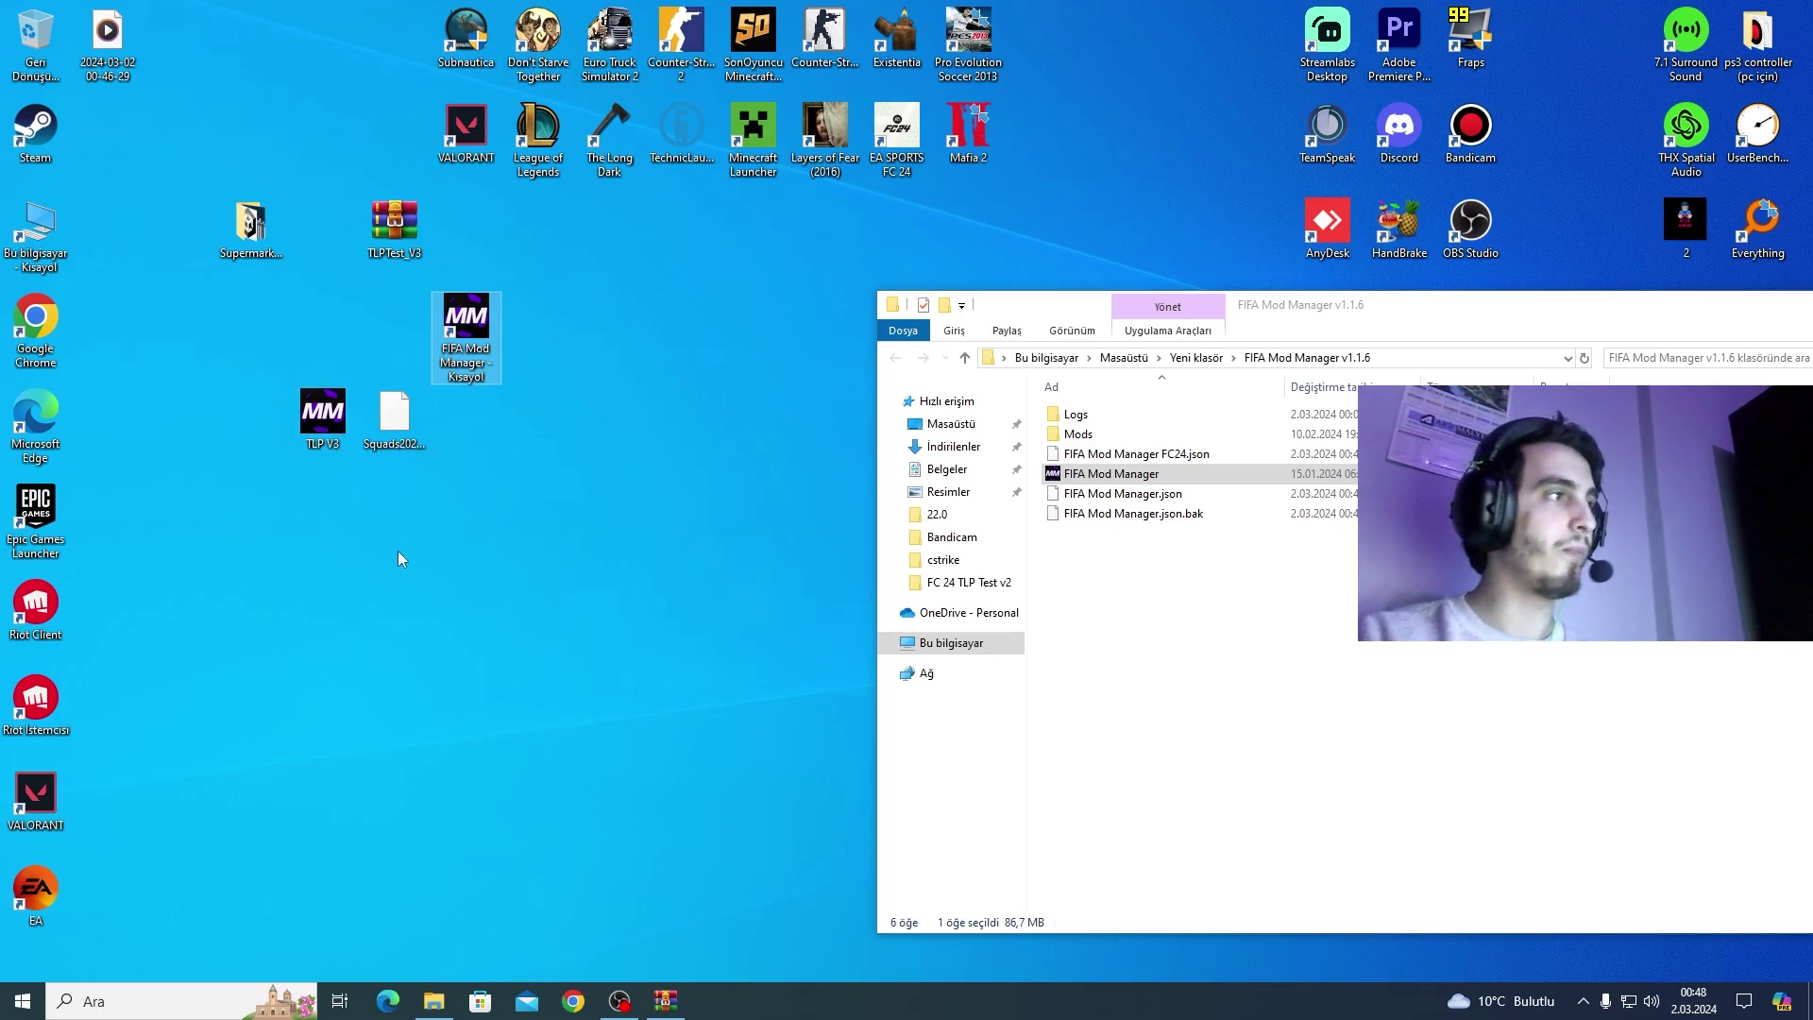
pyautogui.moveTo(552, 519); pyautogui.dragTo(387, 647)
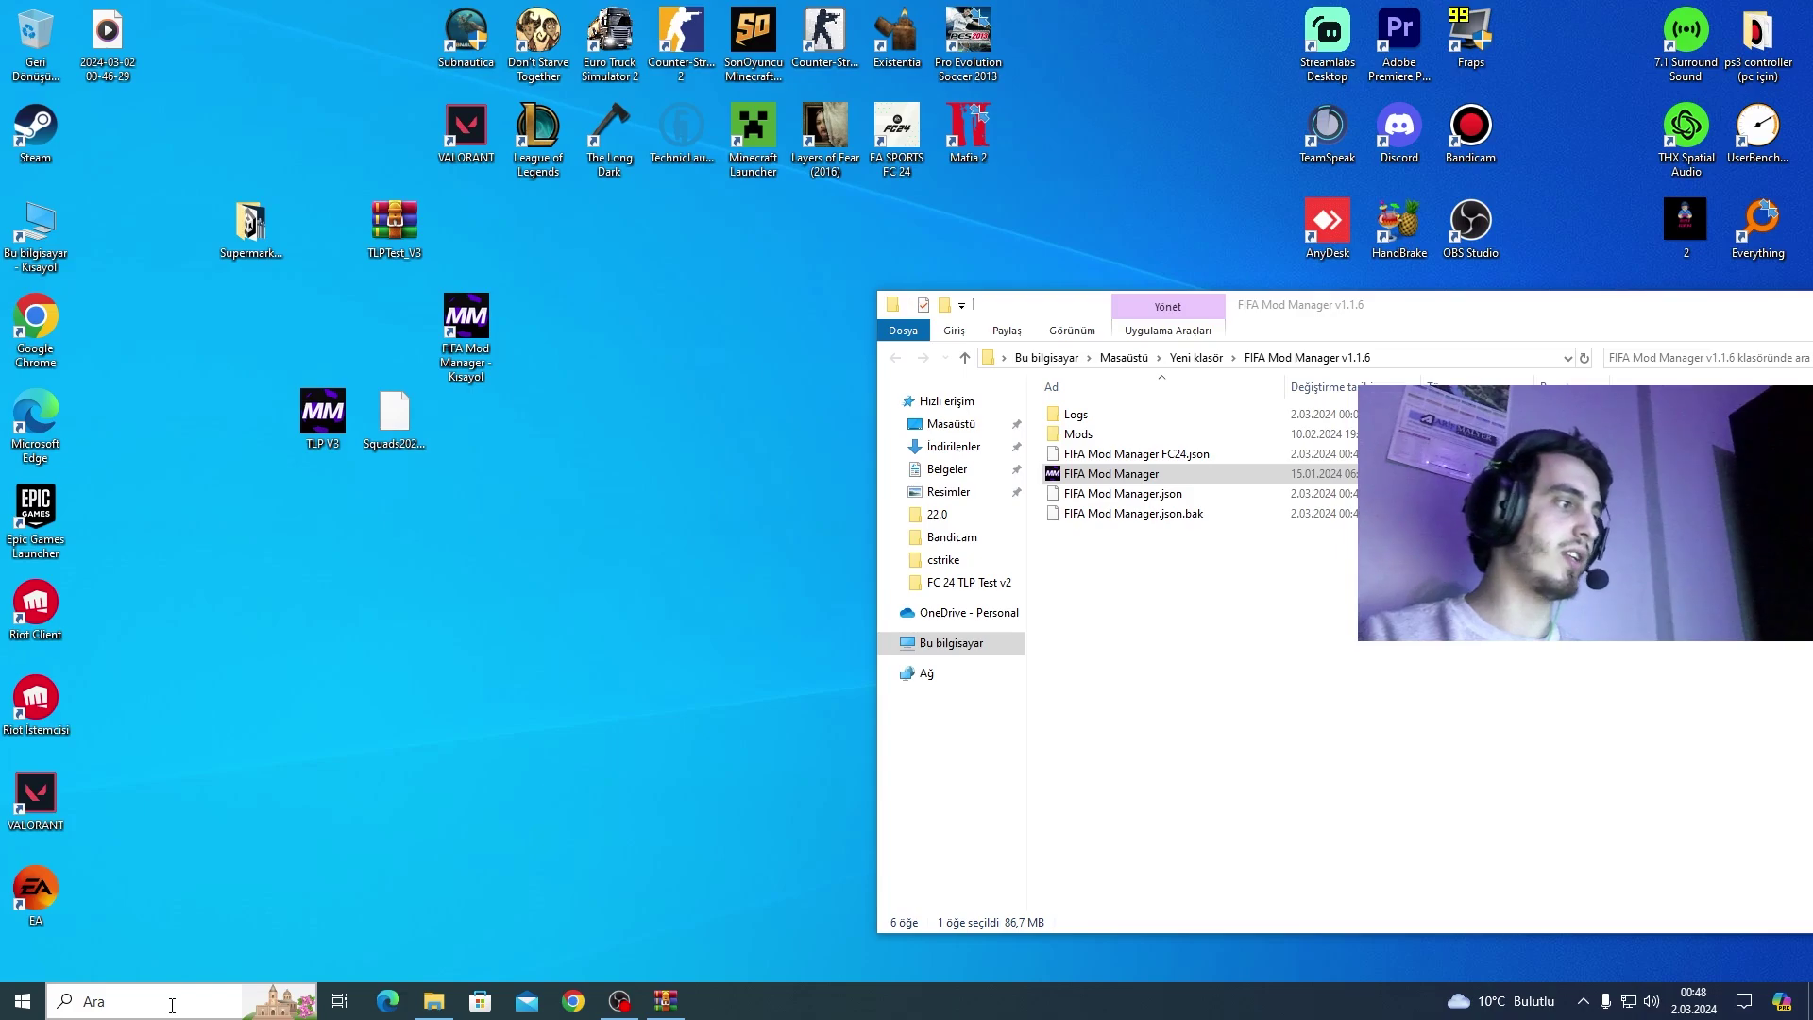
# - Search Windows for "belgeler" and open the Belgeler folder
pyautogui.click(172, 1004)
pyautogui.write('be')
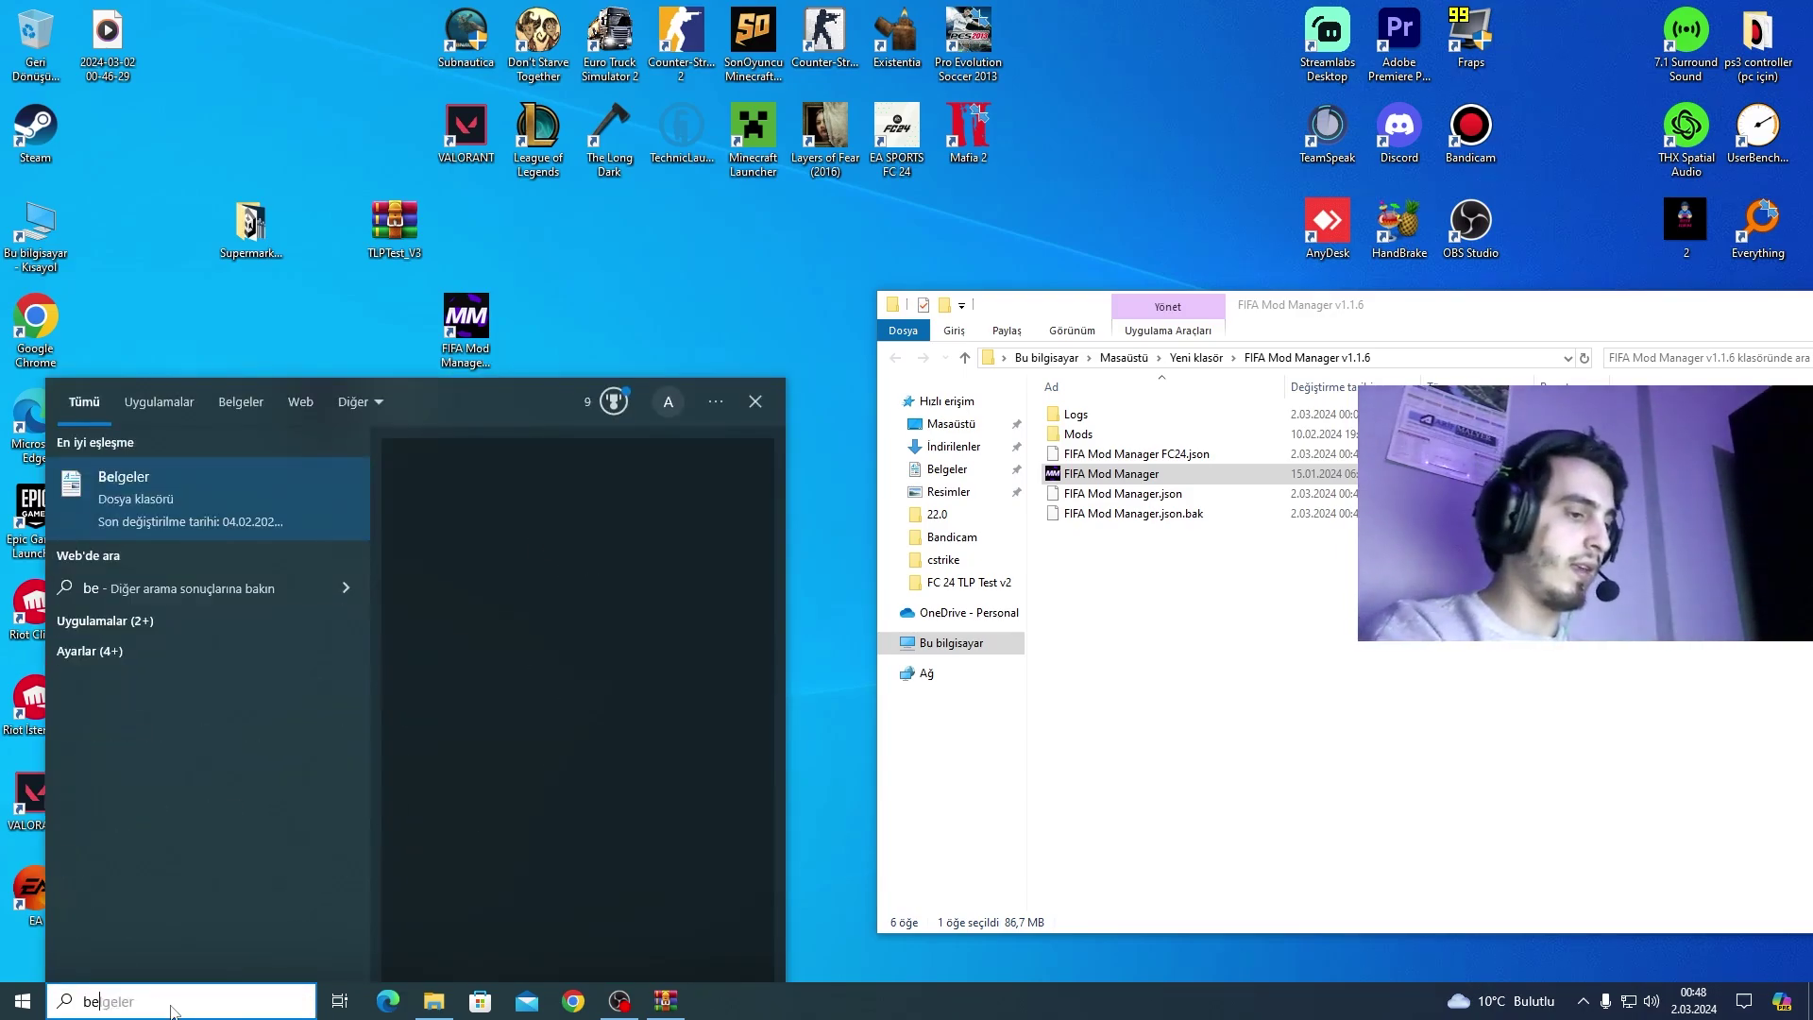
pyautogui.write('lge')
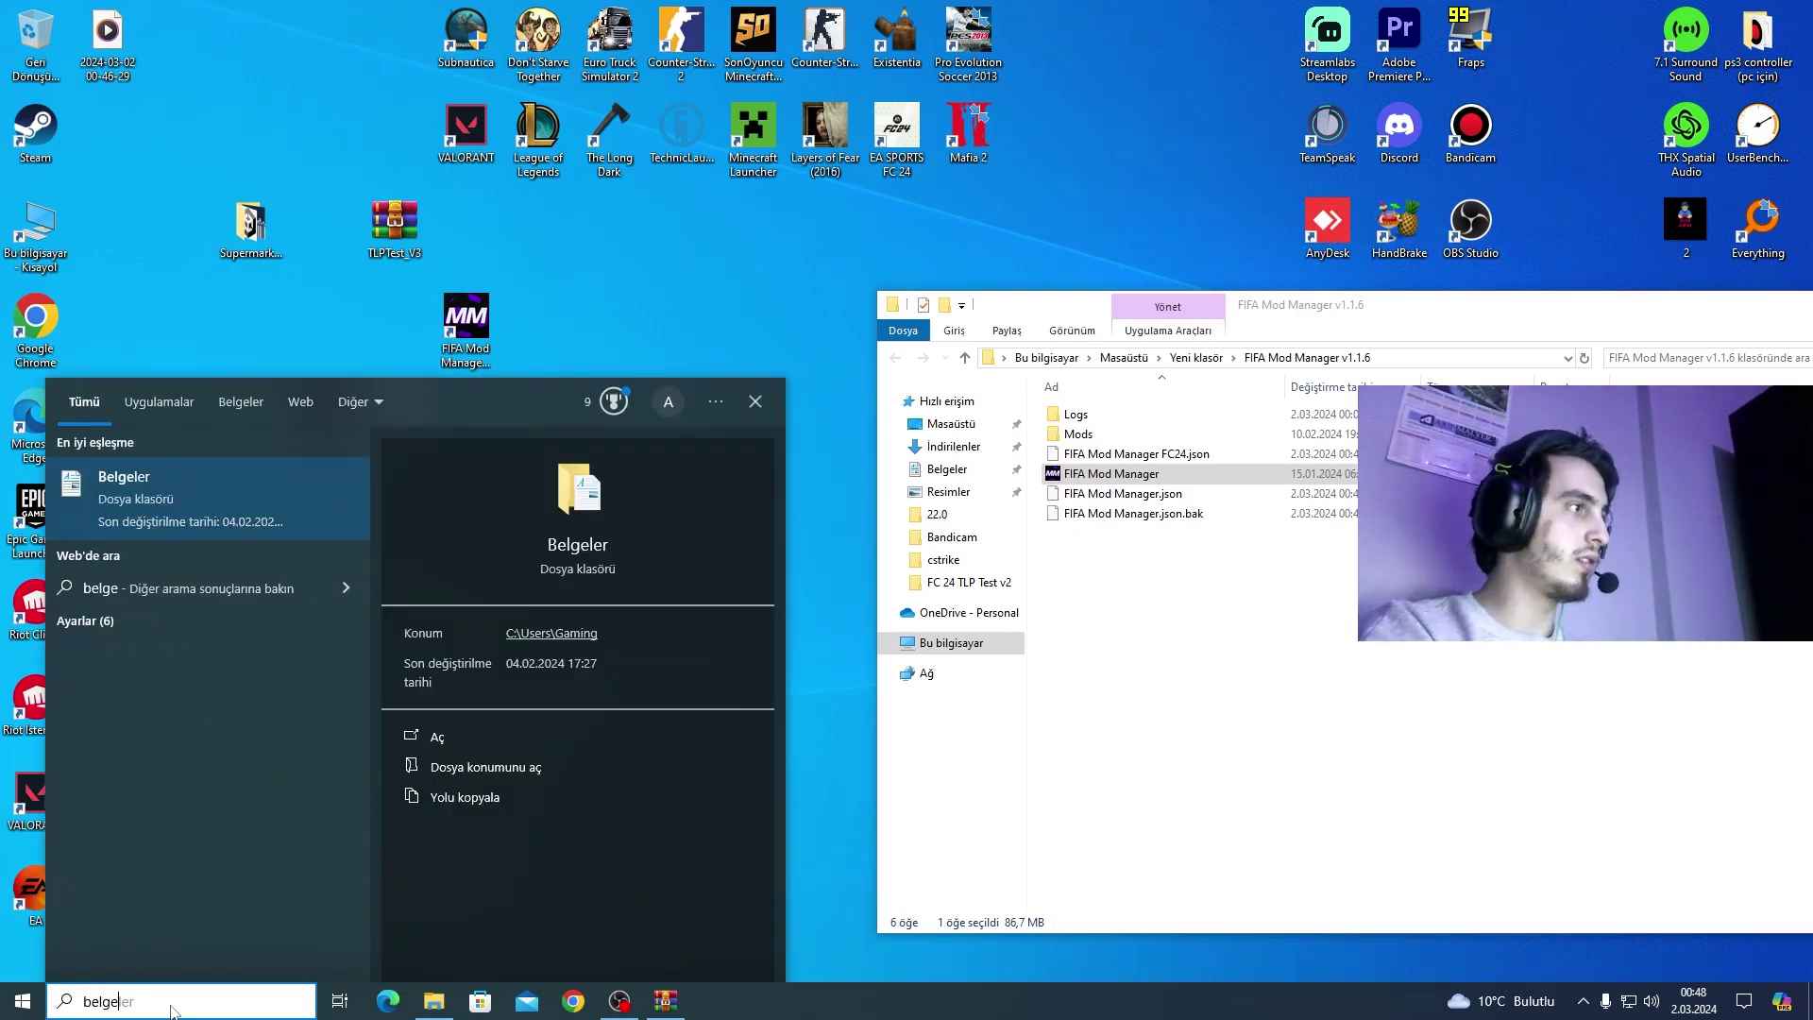
pyautogui.write('ler')
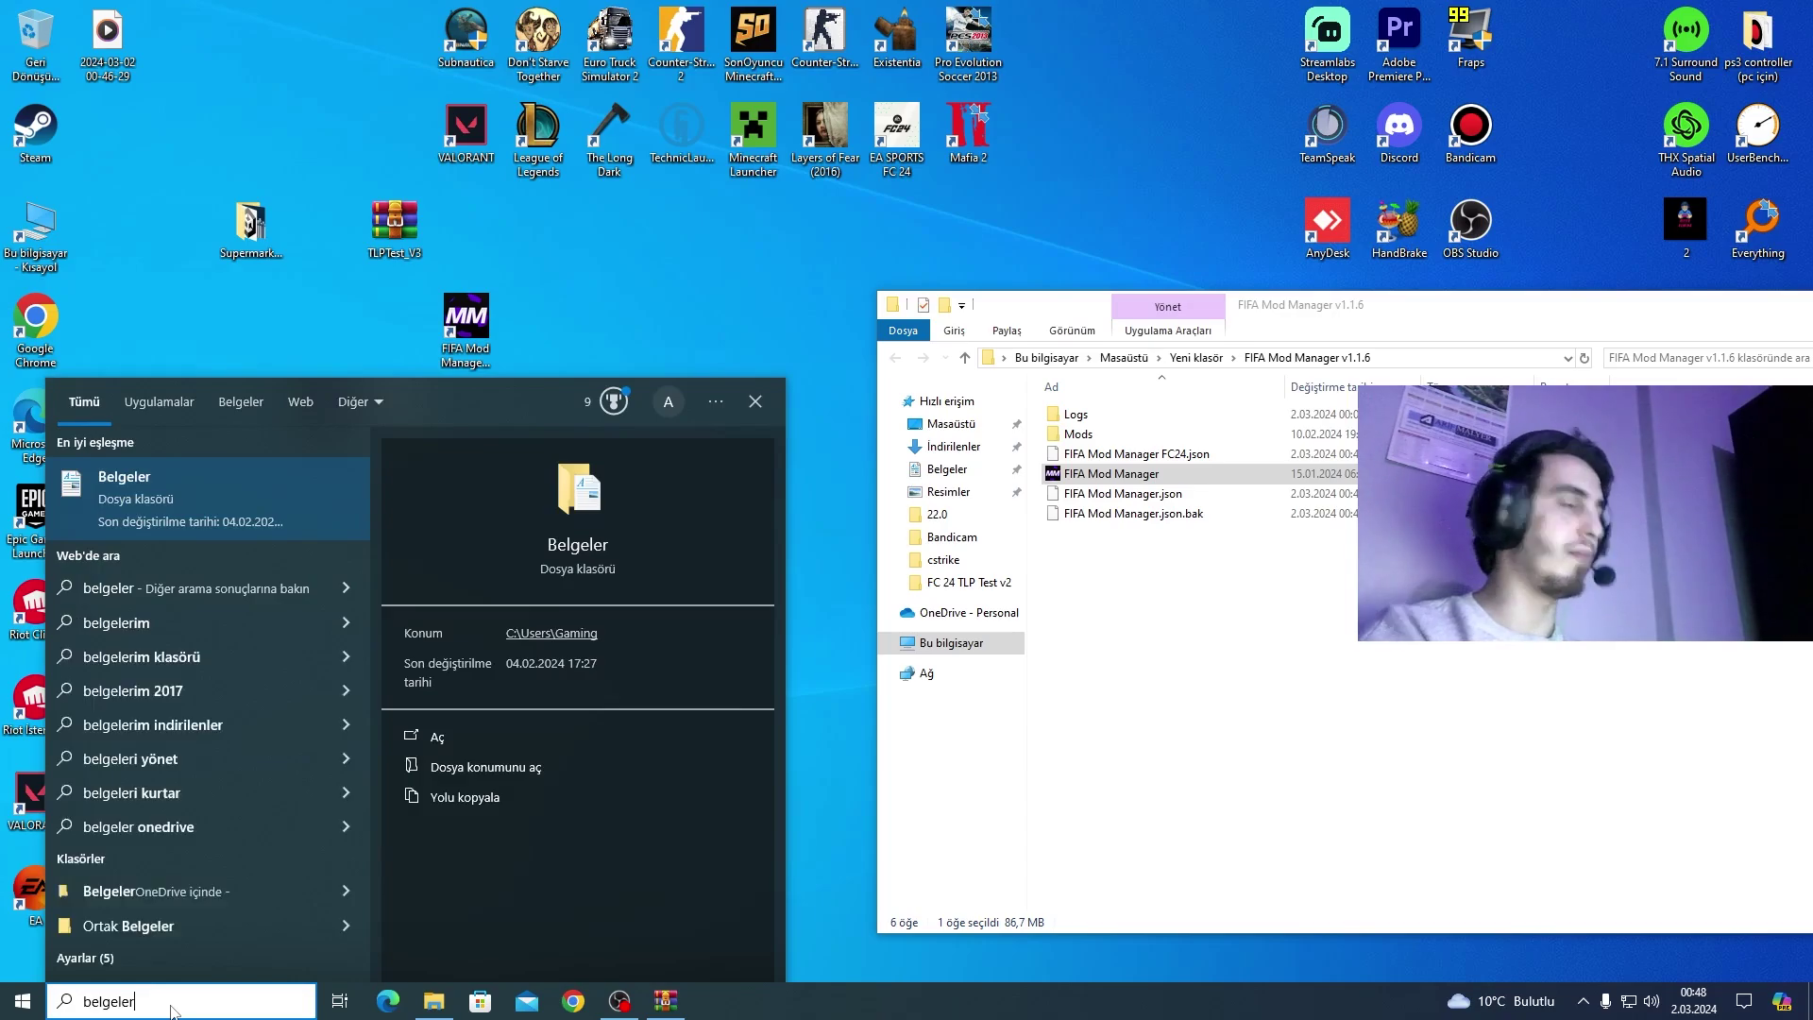
pyautogui.click(123, 508)
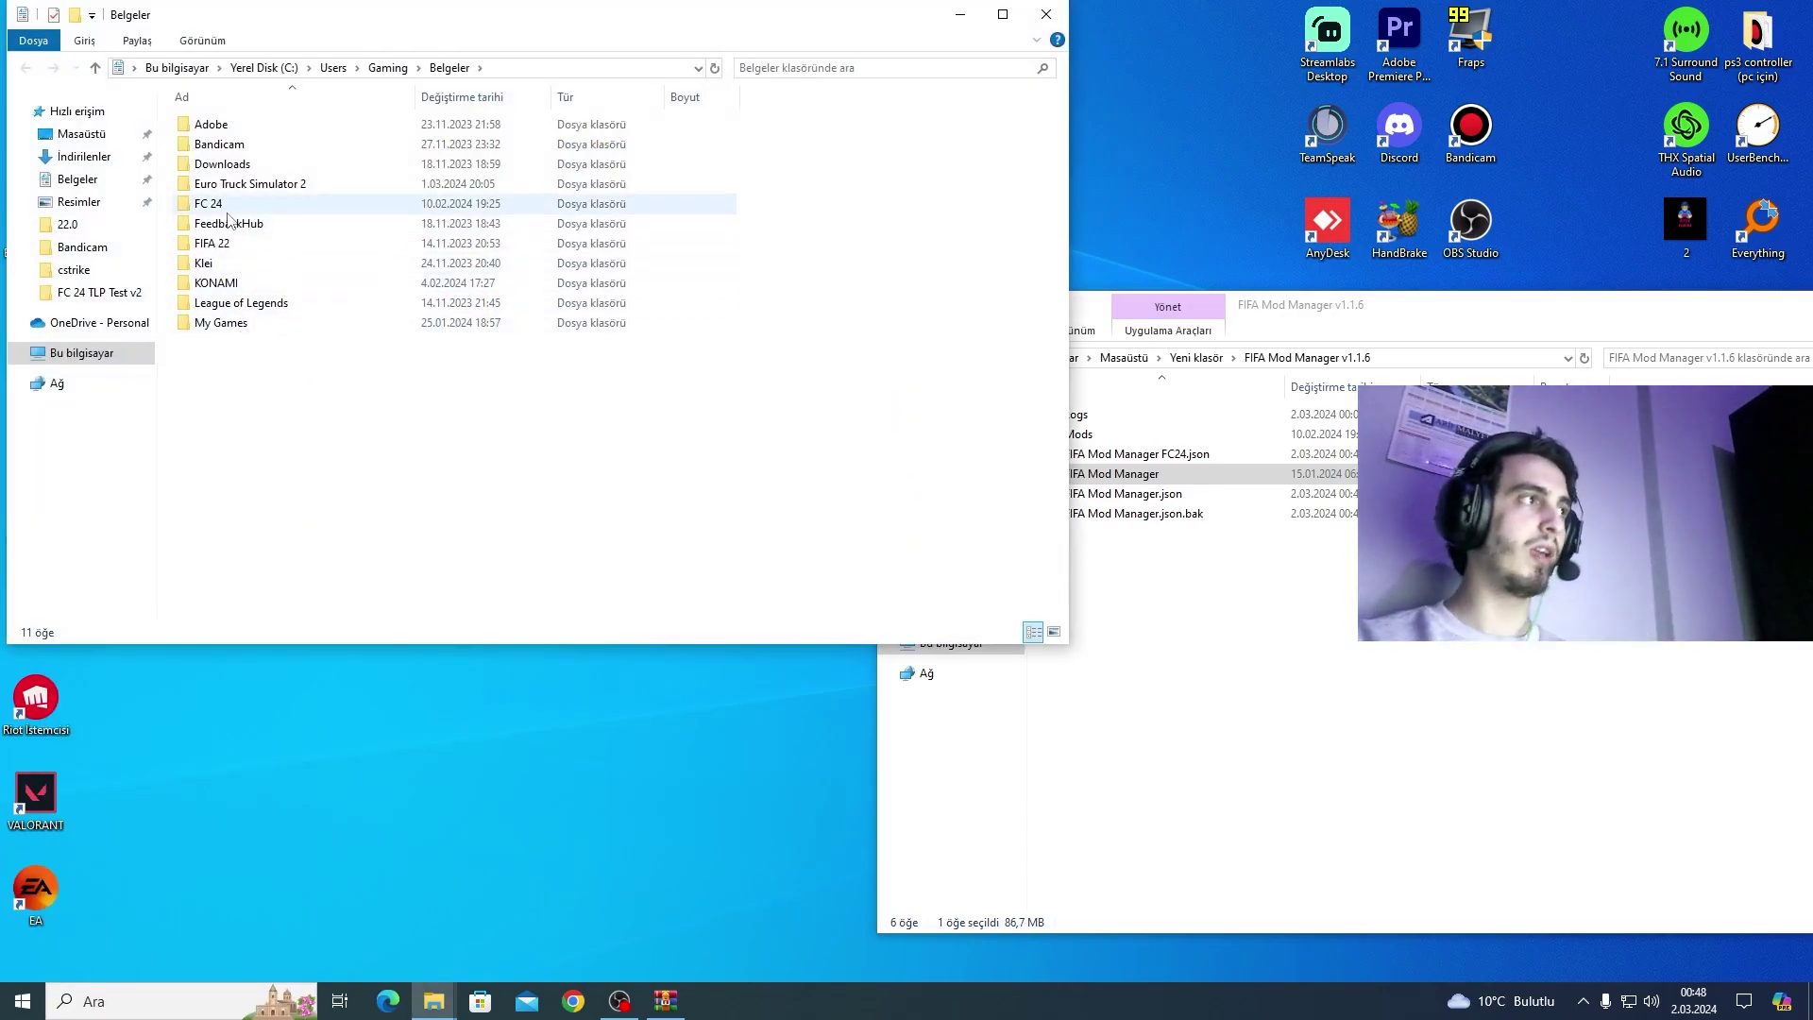
# - Open the settings folder inside FC 24 and move its window clear of the extracted desktop files
pyautogui.doubleClick(227, 210)
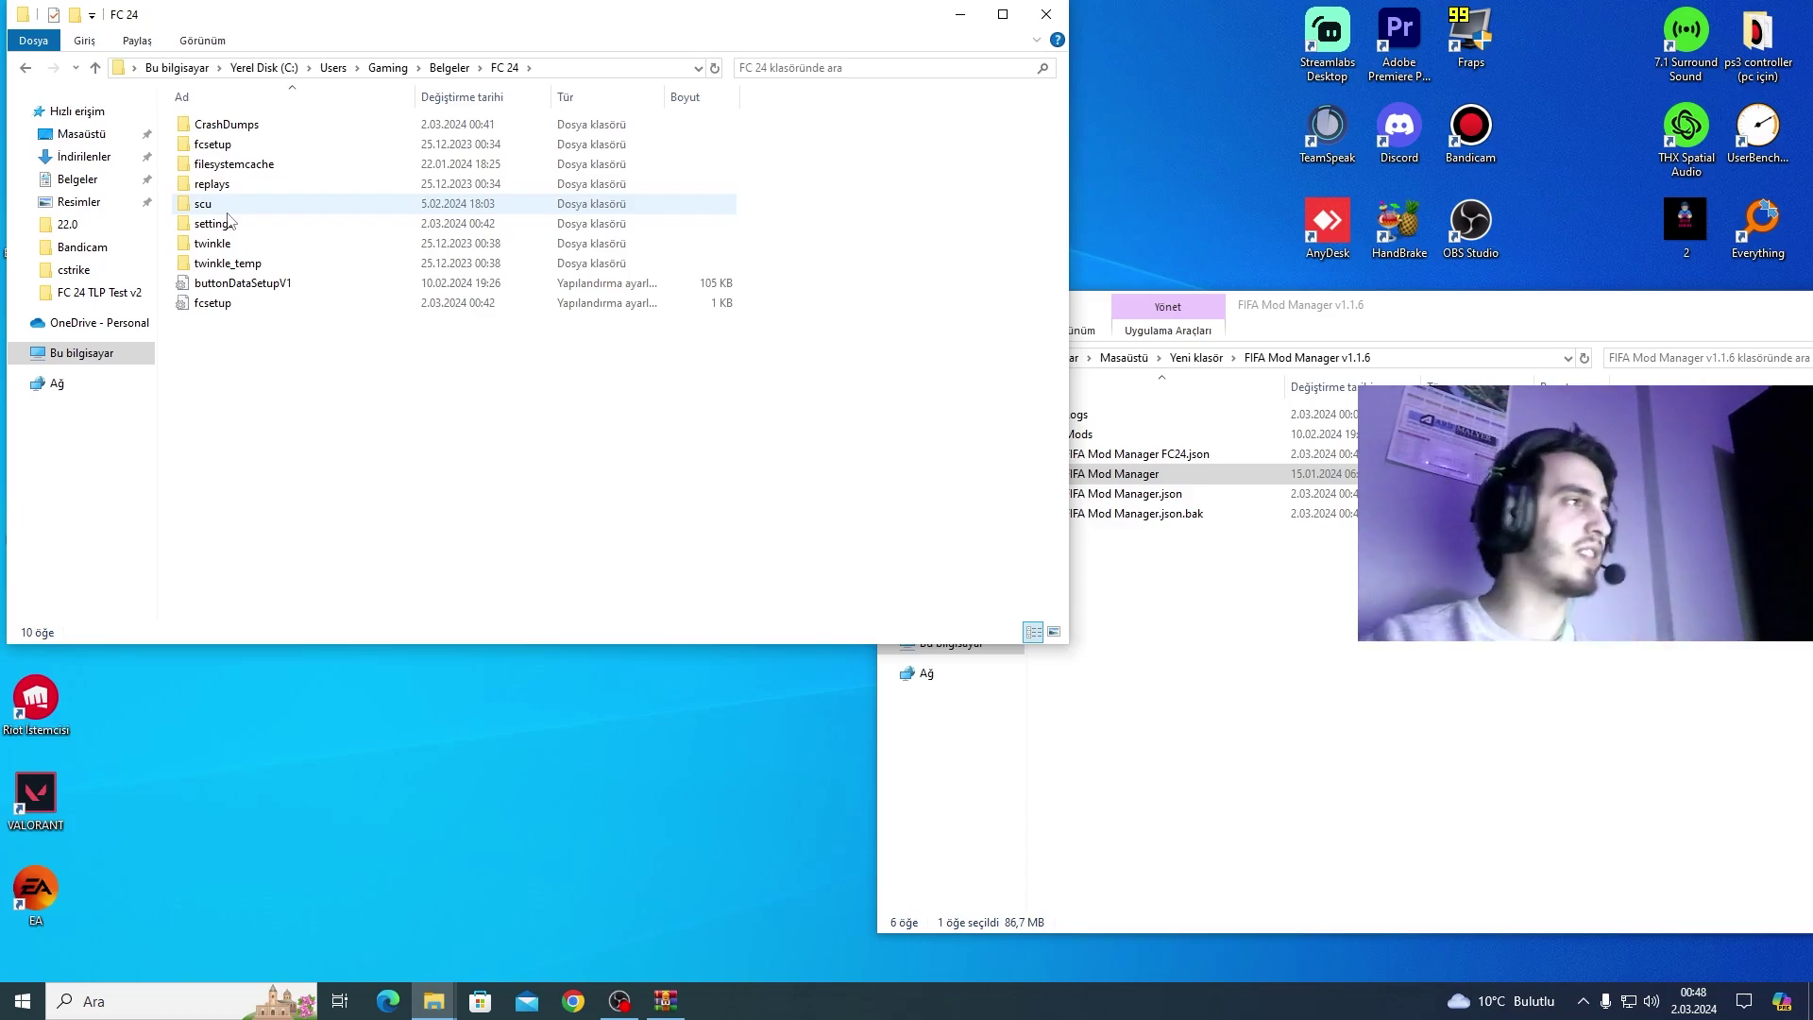
pyautogui.doubleClick(227, 223)
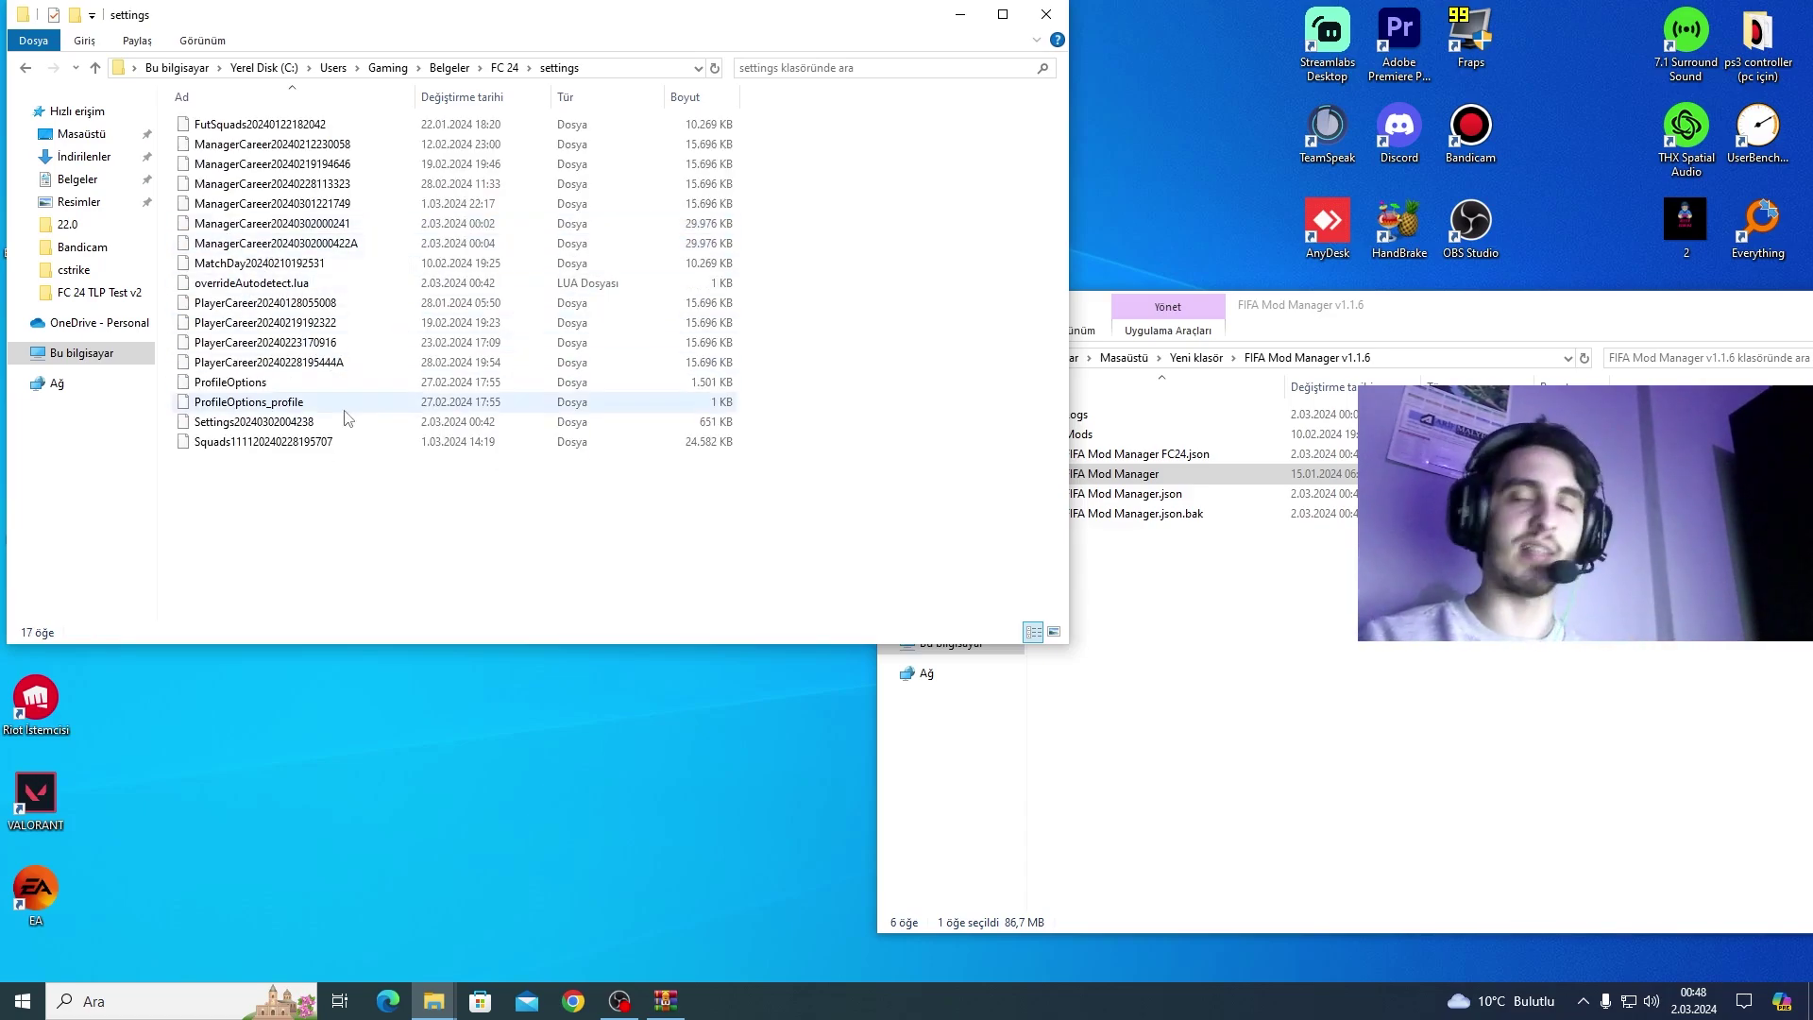
pyautogui.moveTo(329, 597); pyautogui.dragTo(276, 115)
pyautogui.click(801, 526)
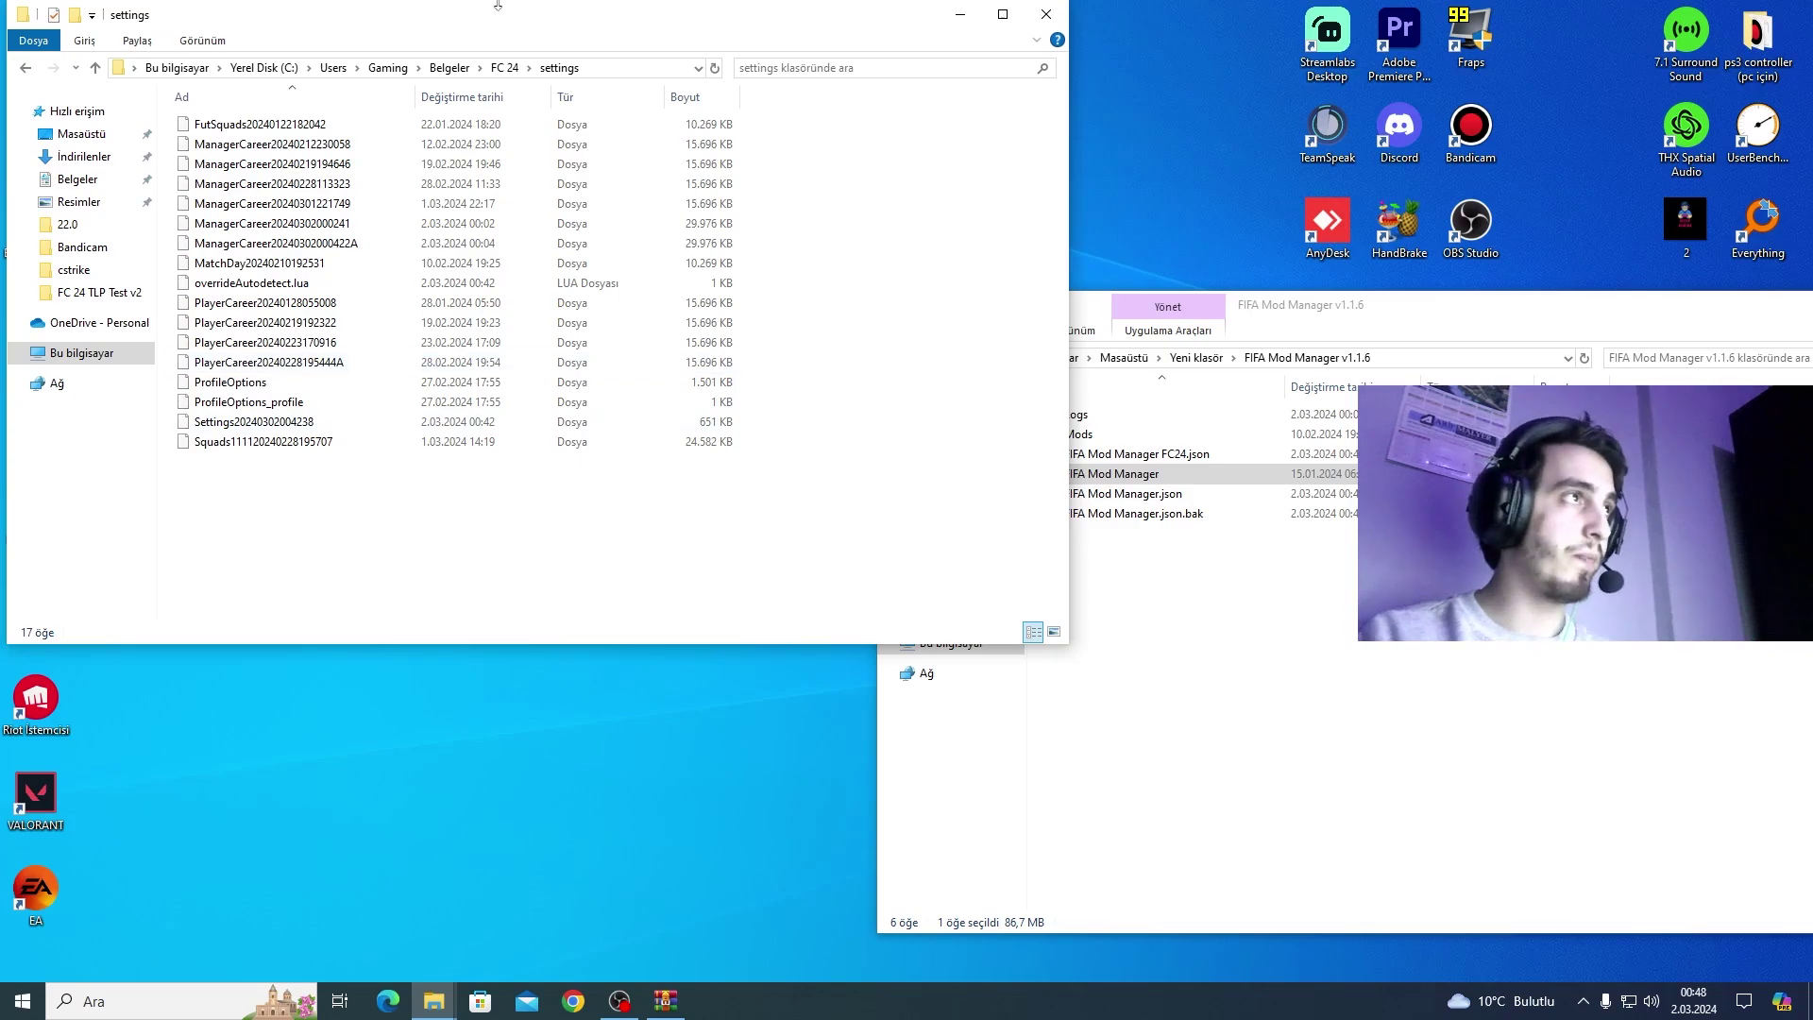
pyautogui.moveTo(498, 5); pyautogui.dragTo(1214, 137)
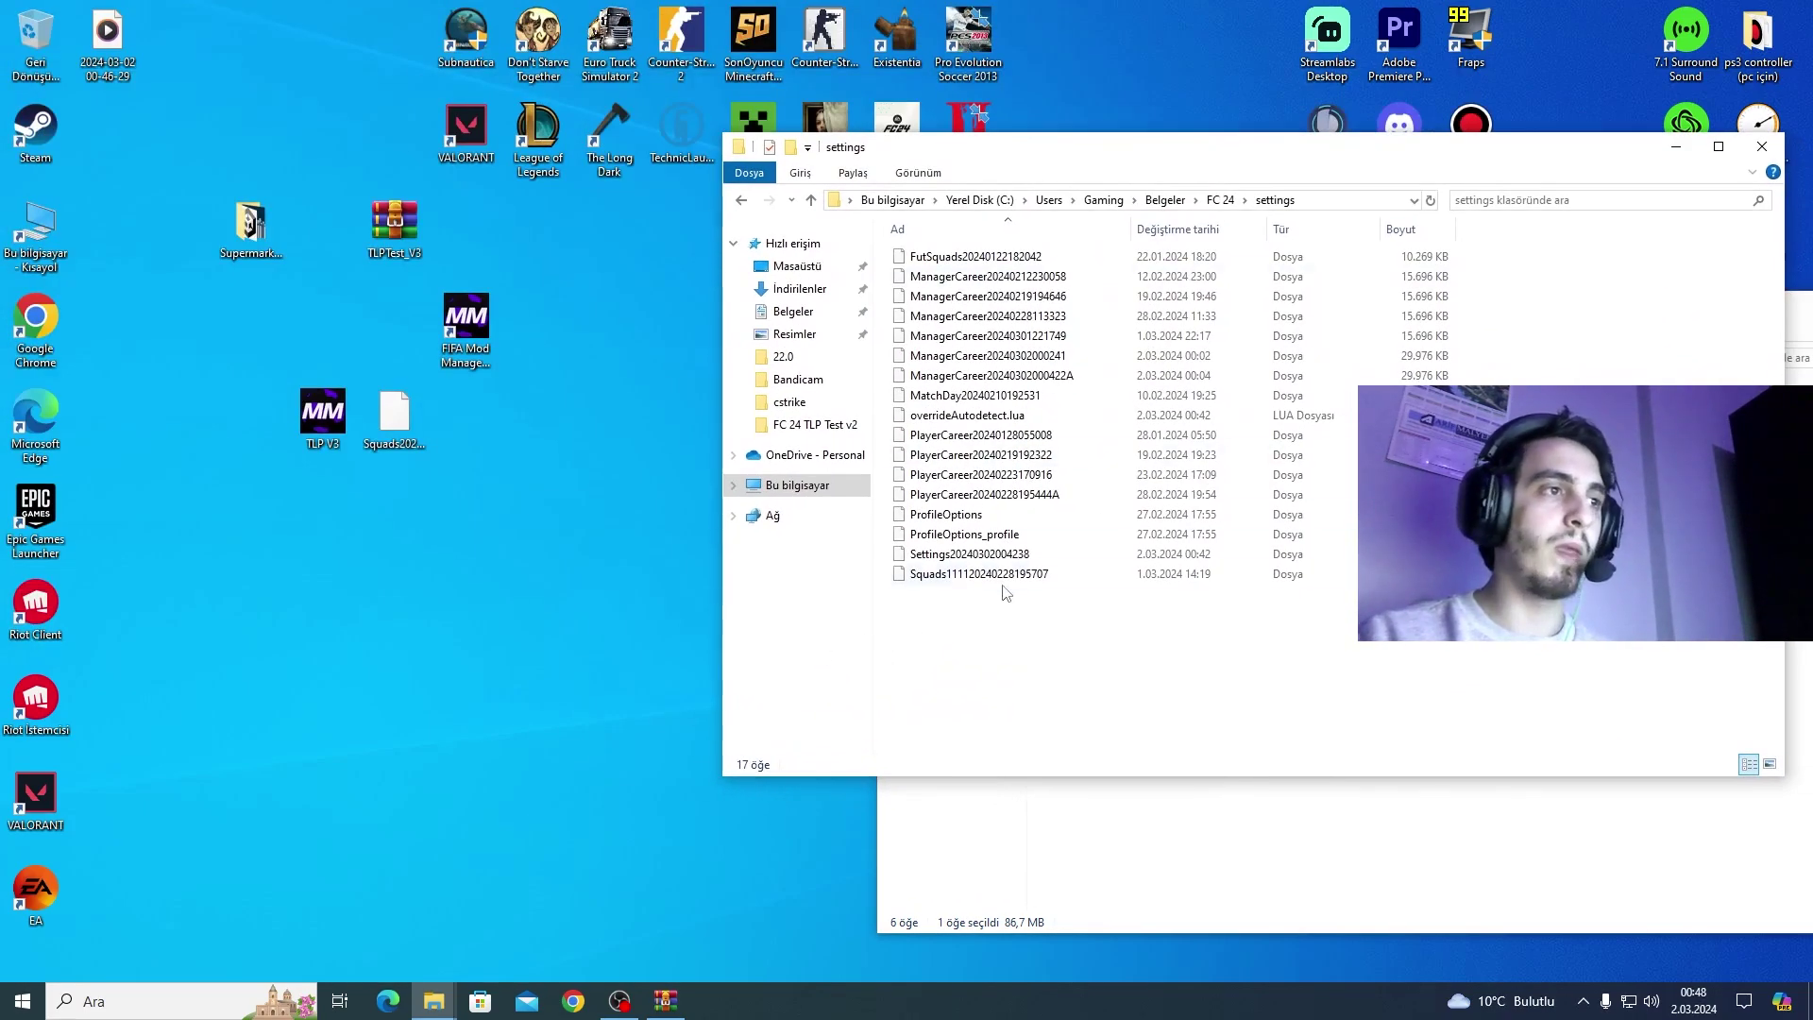
pyautogui.click(939, 578)
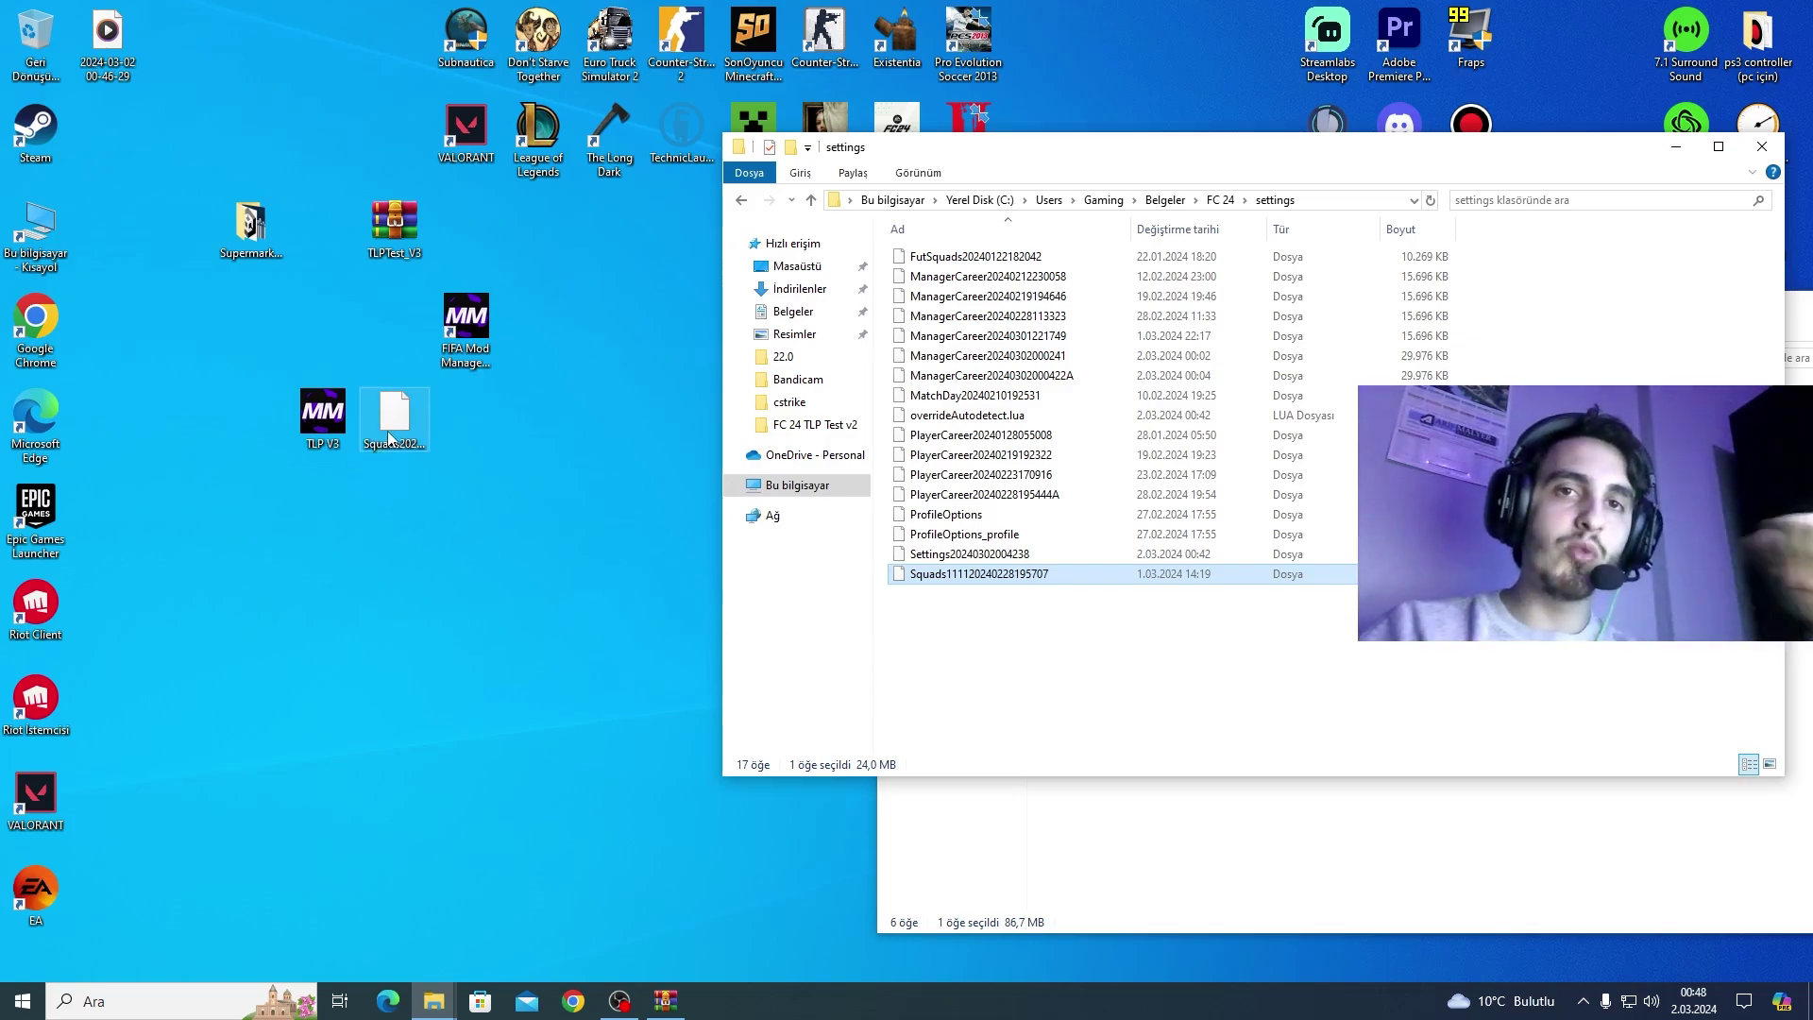
pyautogui.moveTo(400, 431)
pyautogui.mouseDown()
pyautogui.moveTo(973, 557)
pyautogui.moveTo(571, 519)
pyautogui.moveTo(413, 423)
pyautogui.mouseUp()
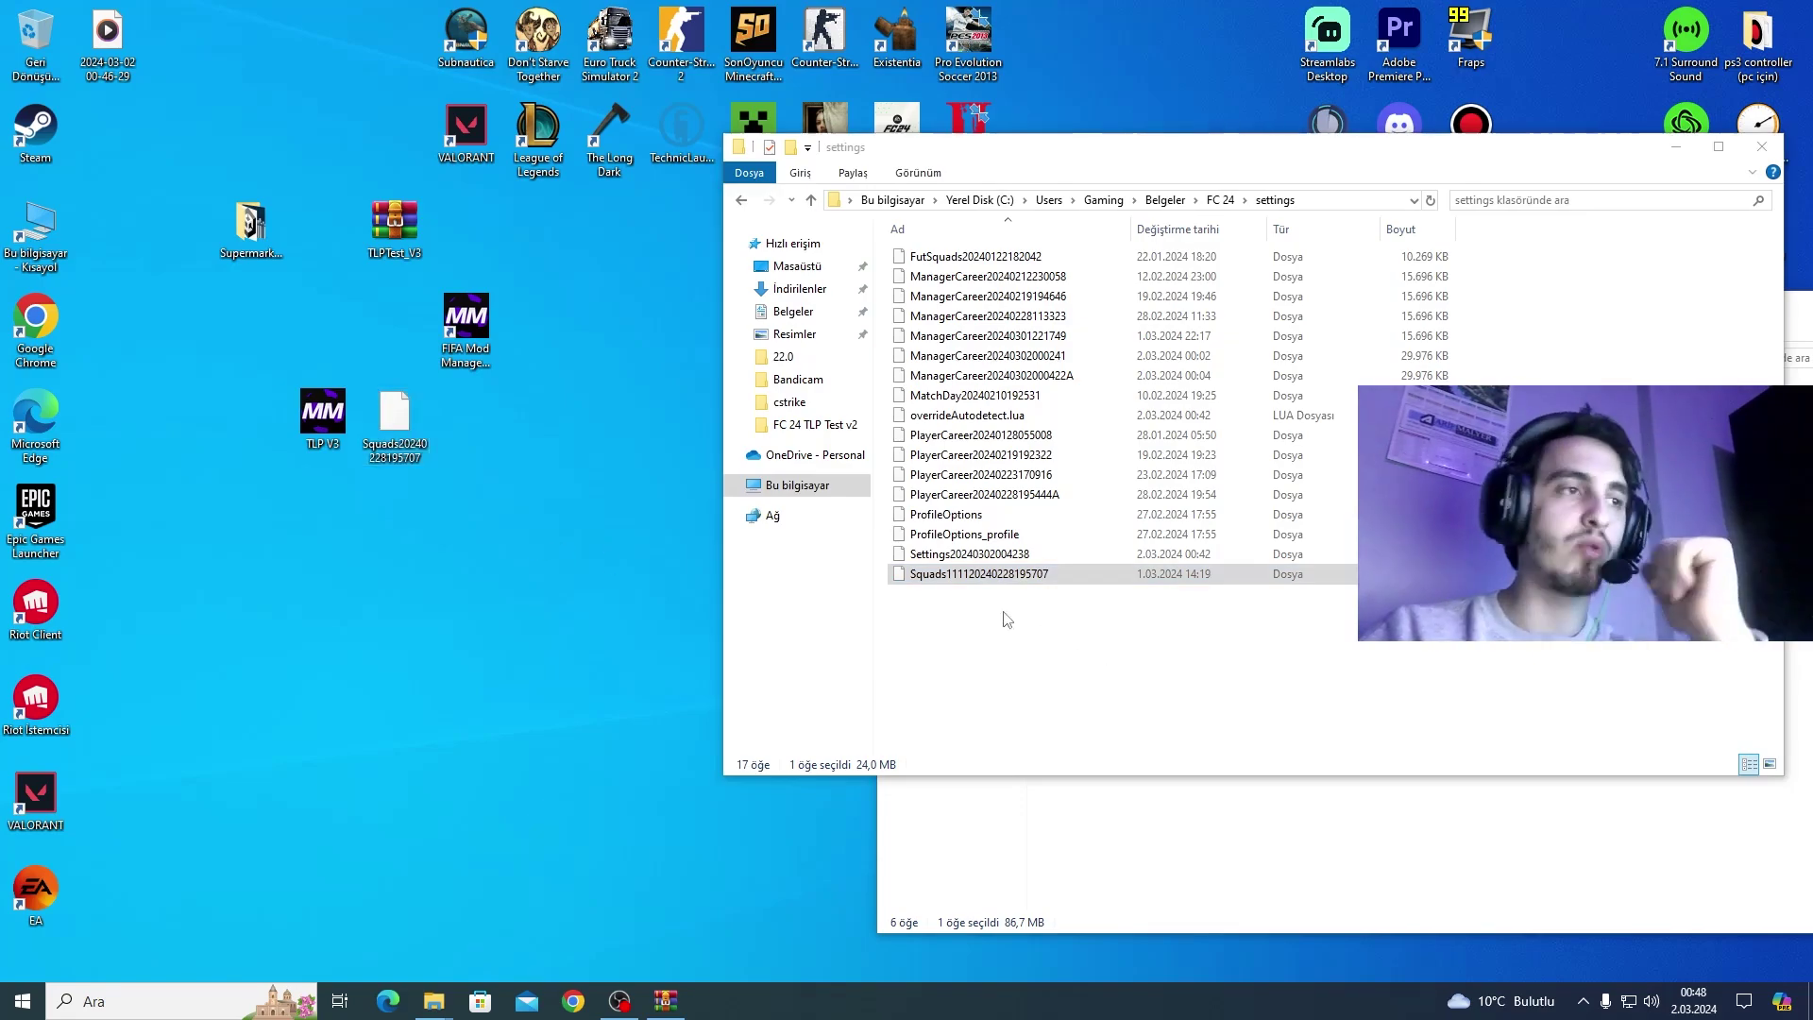
pyautogui.click(1043, 579)
pyautogui.rightClick(1042, 582)
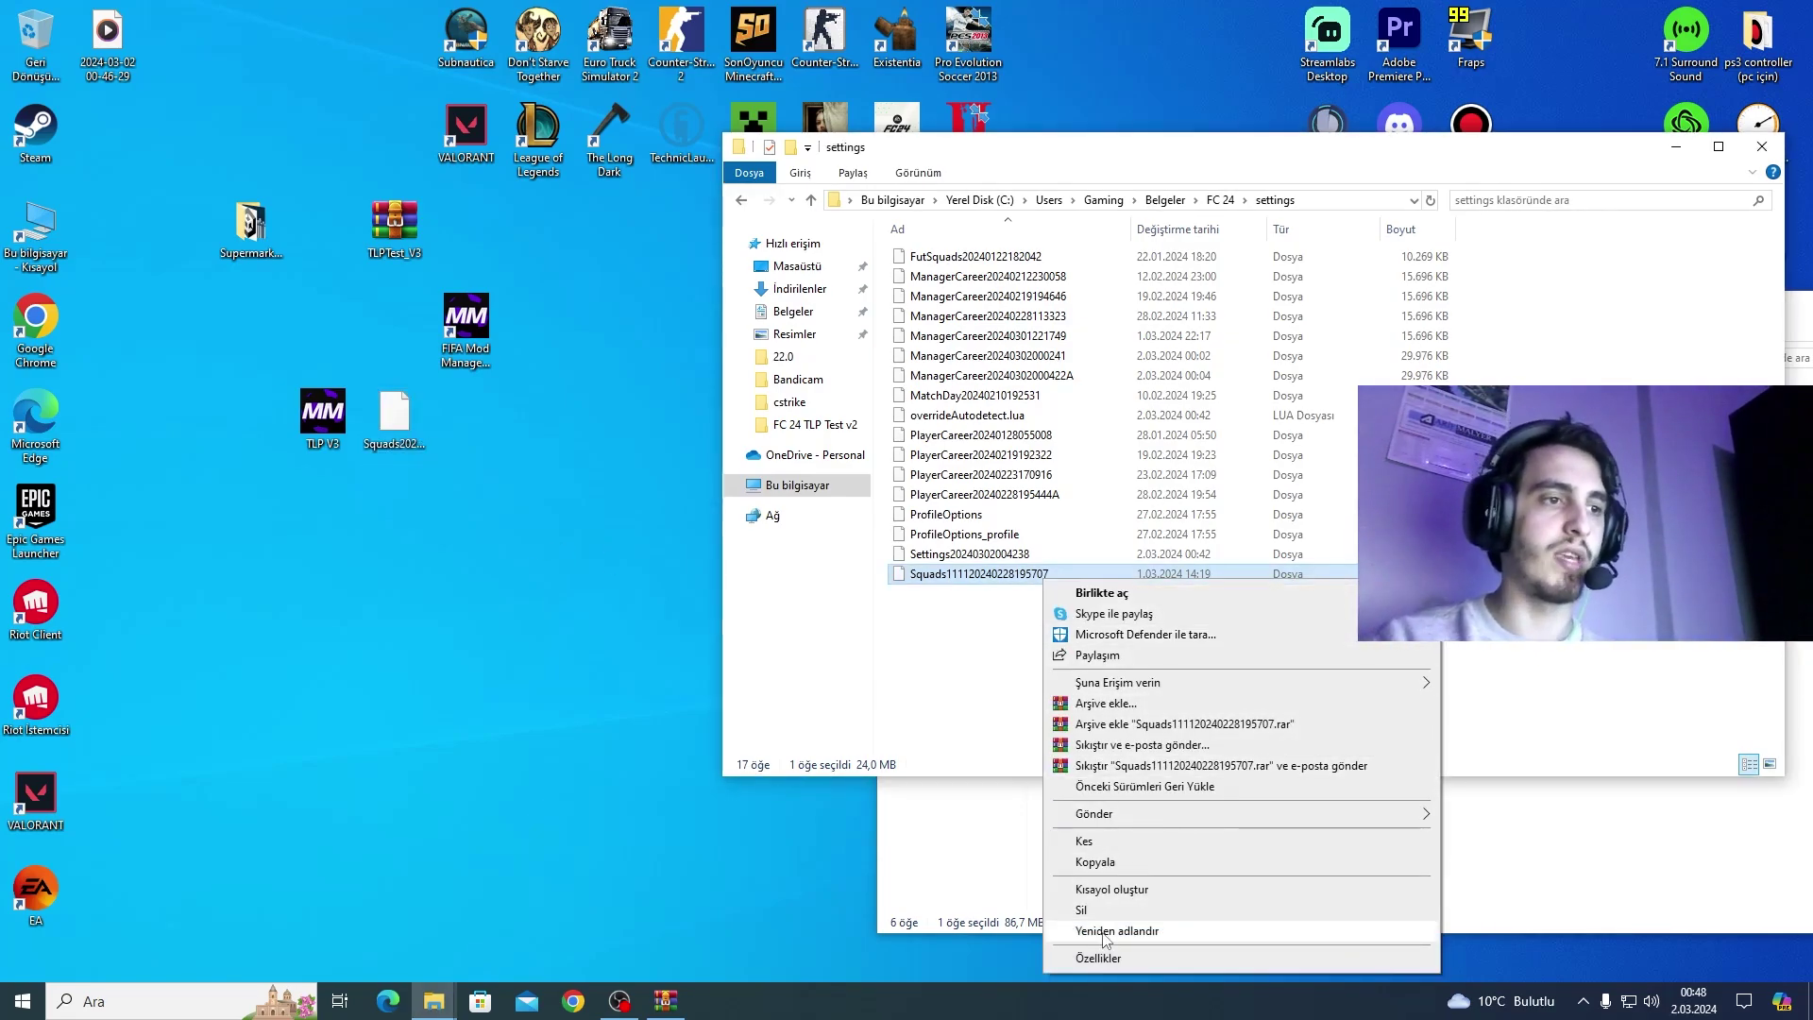
pyautogui.click(1102, 931)
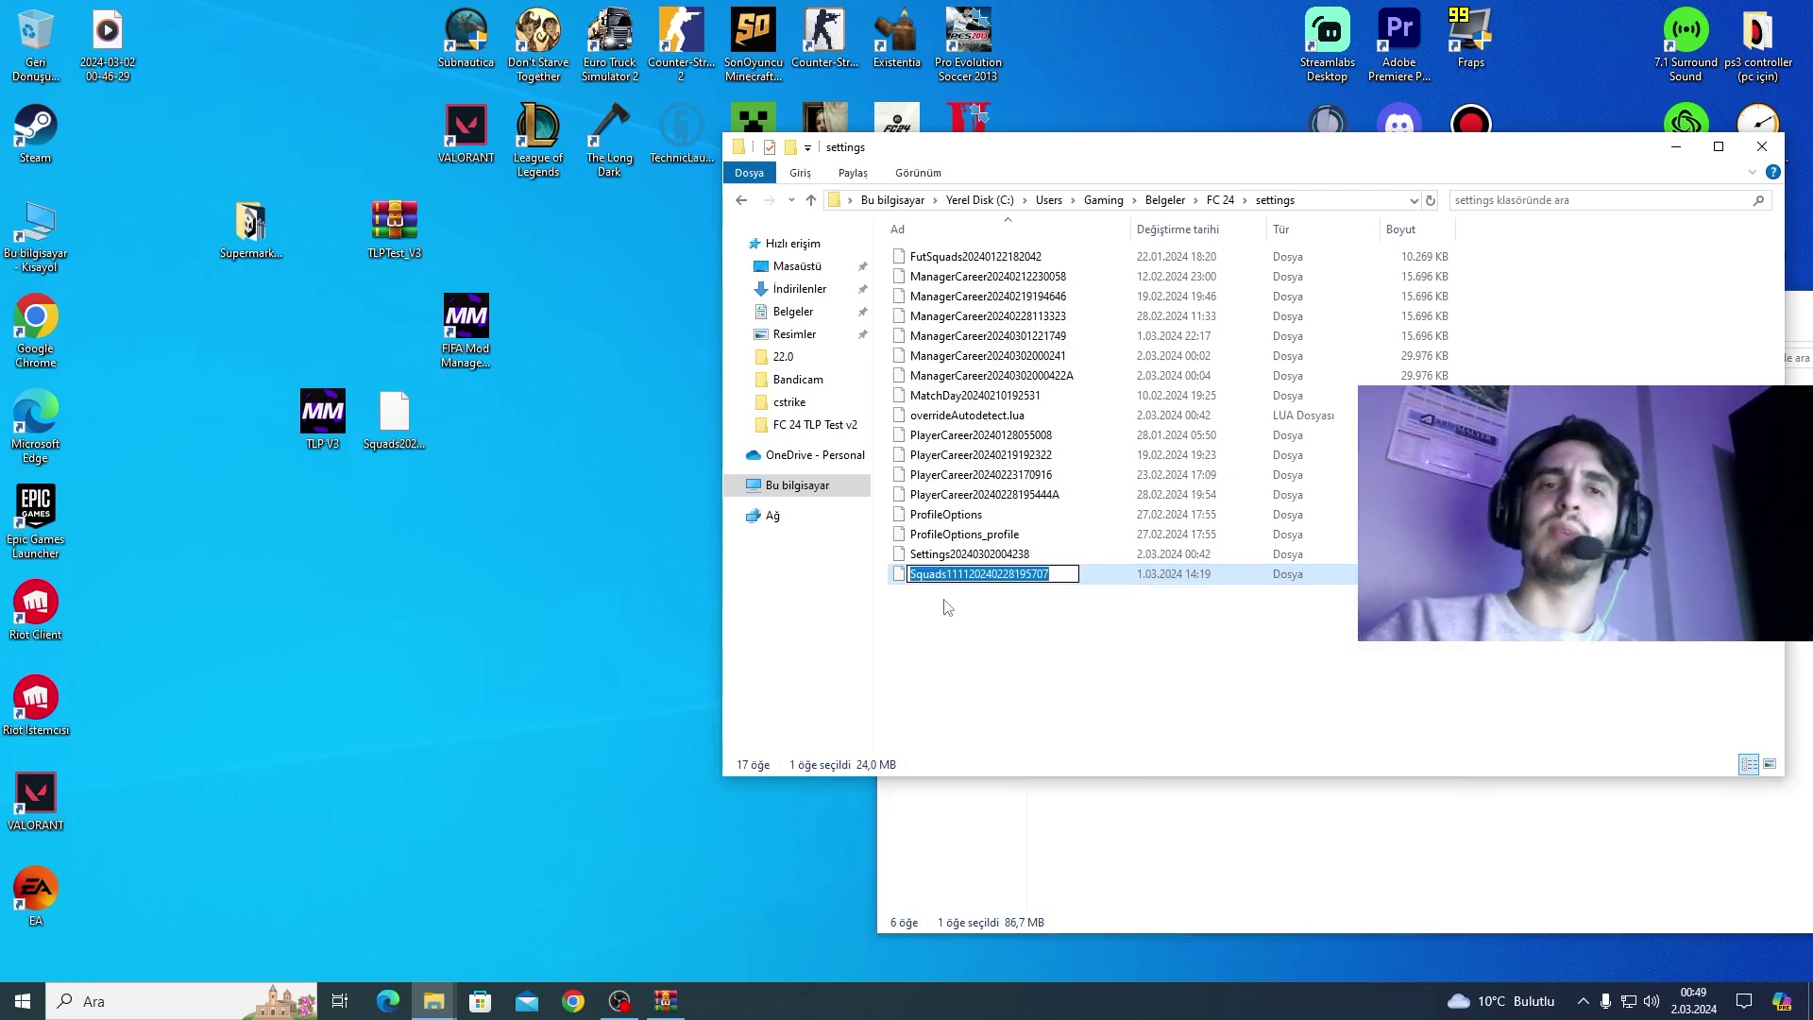
pyautogui.click(1007, 637)
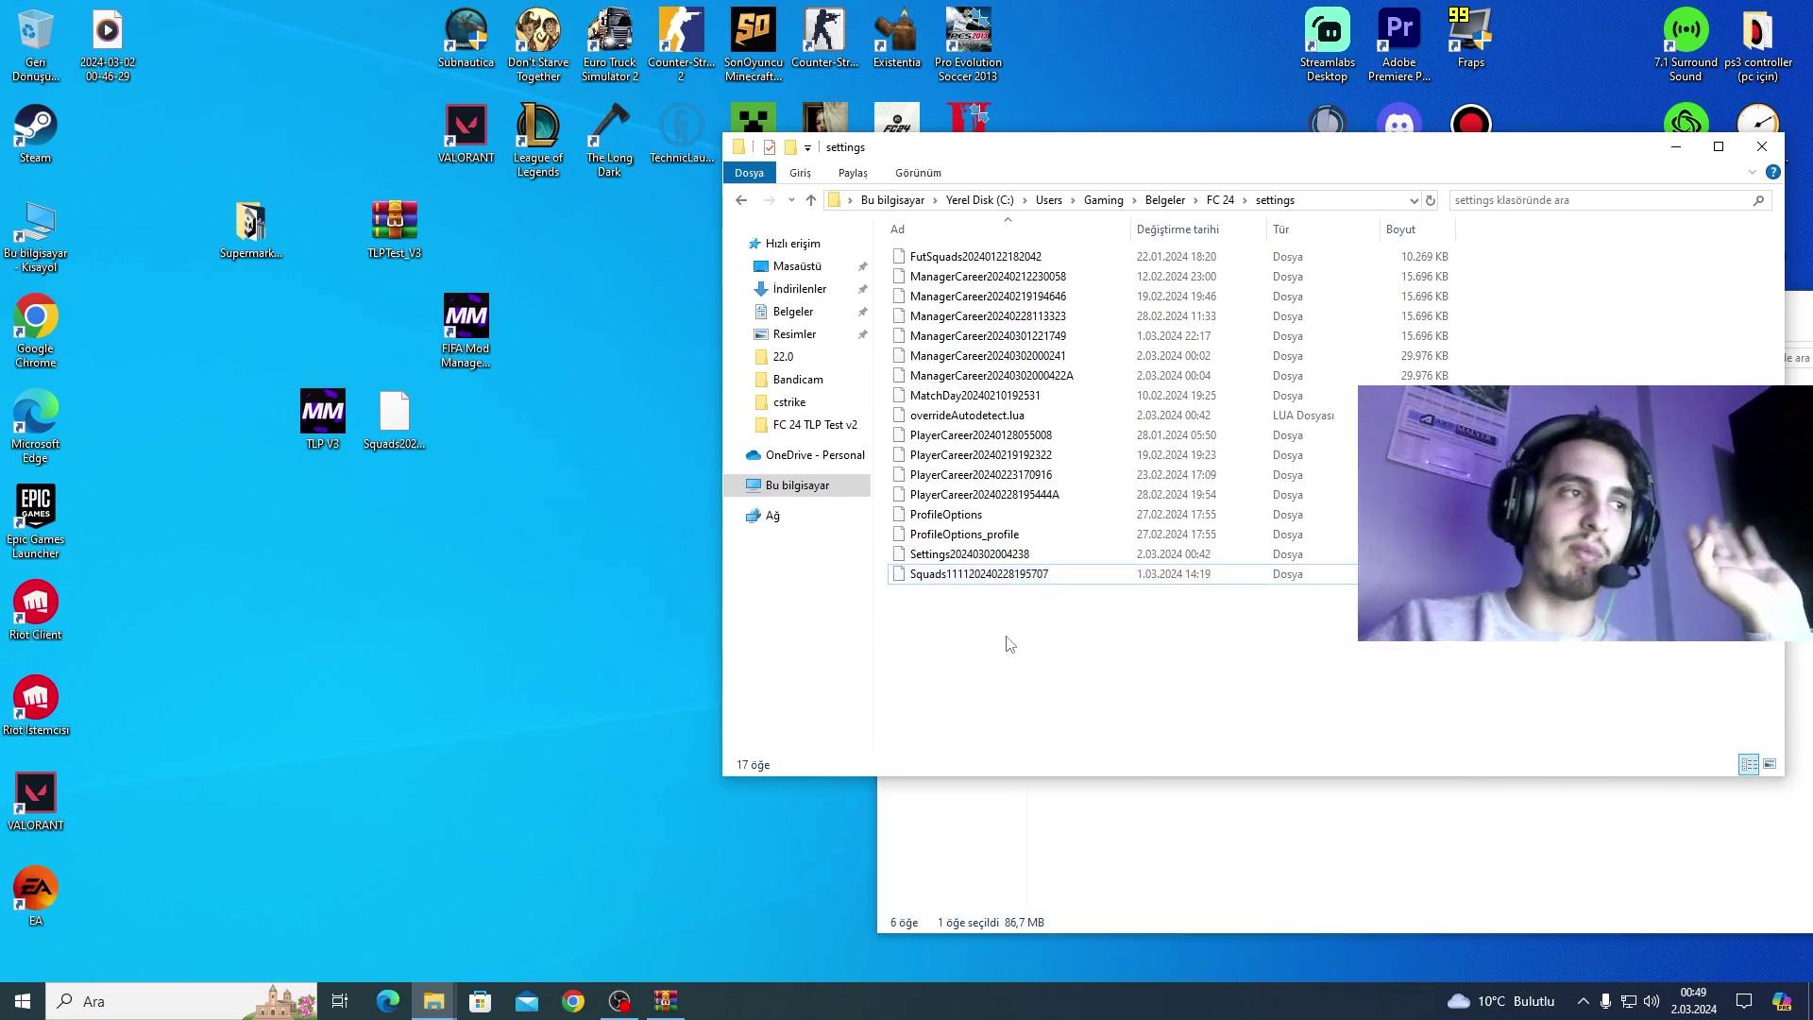
# - Close the FC 24 settings folder window
pyautogui.moveTo(1235, 160); pyautogui.dragTo(842, 205)
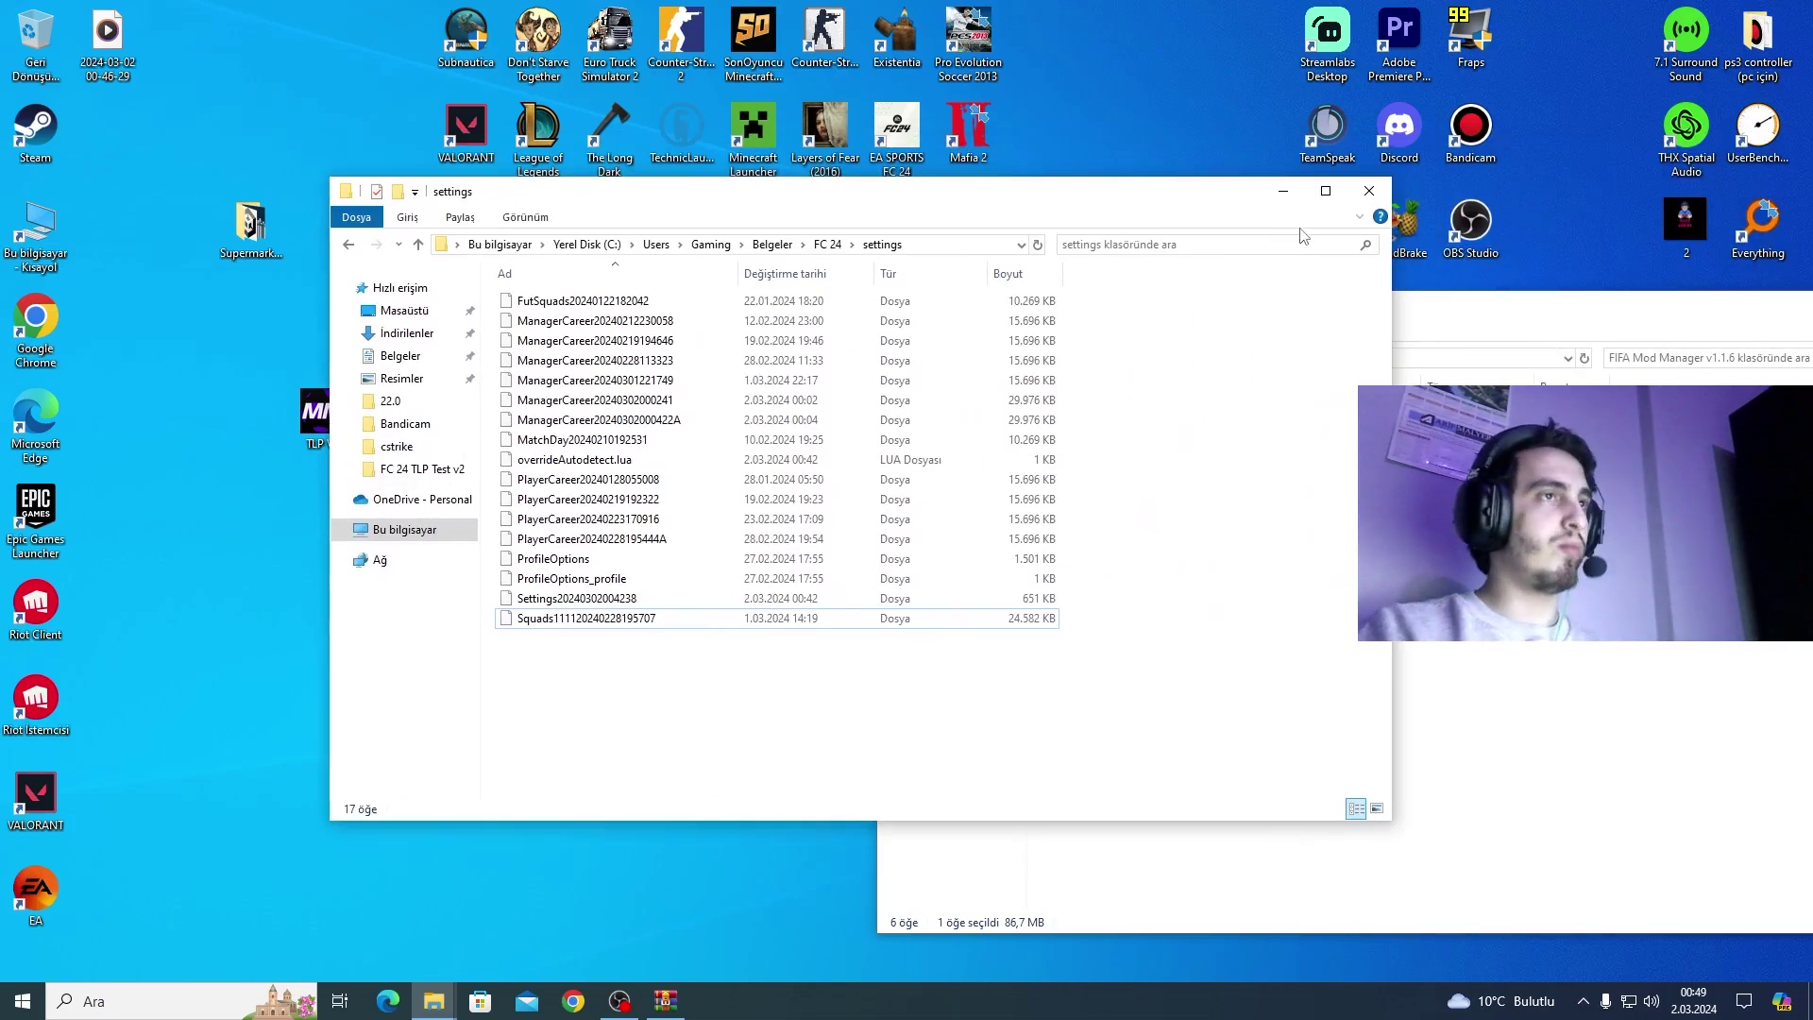
pyautogui.click(1363, 200)
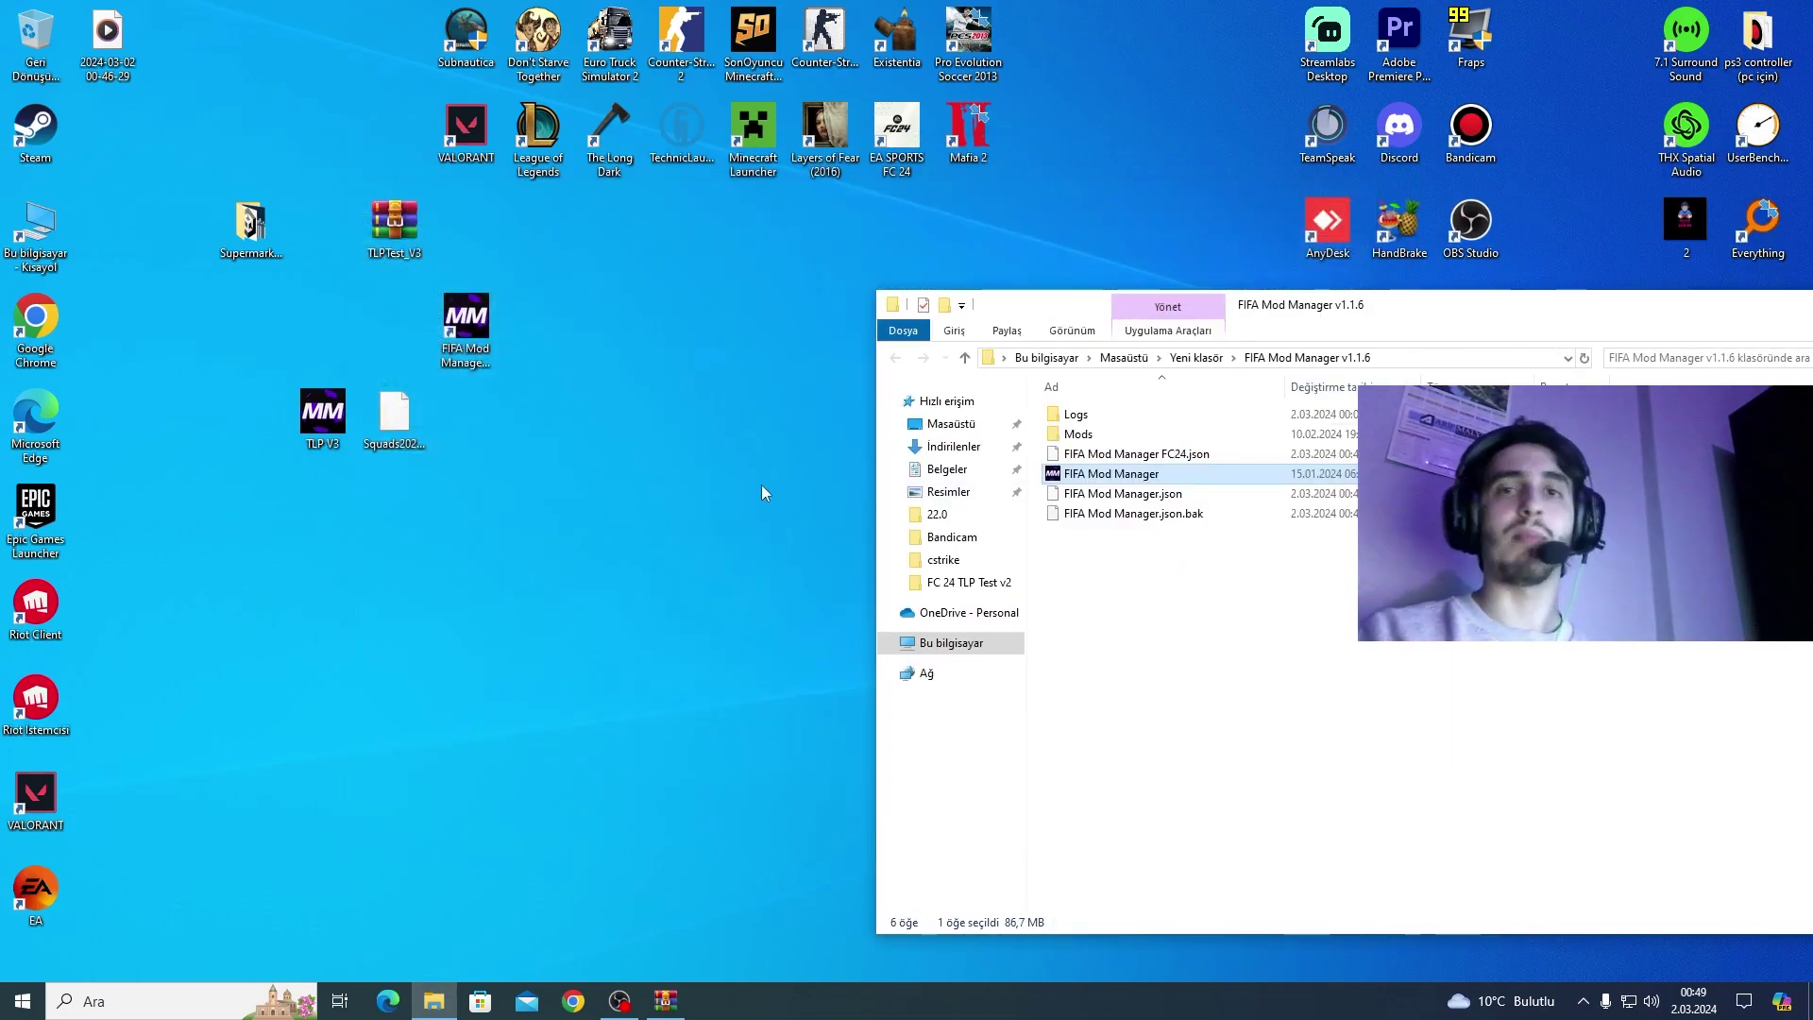
pyautogui.moveTo(711, 402); pyautogui.dragTo(321, 472)
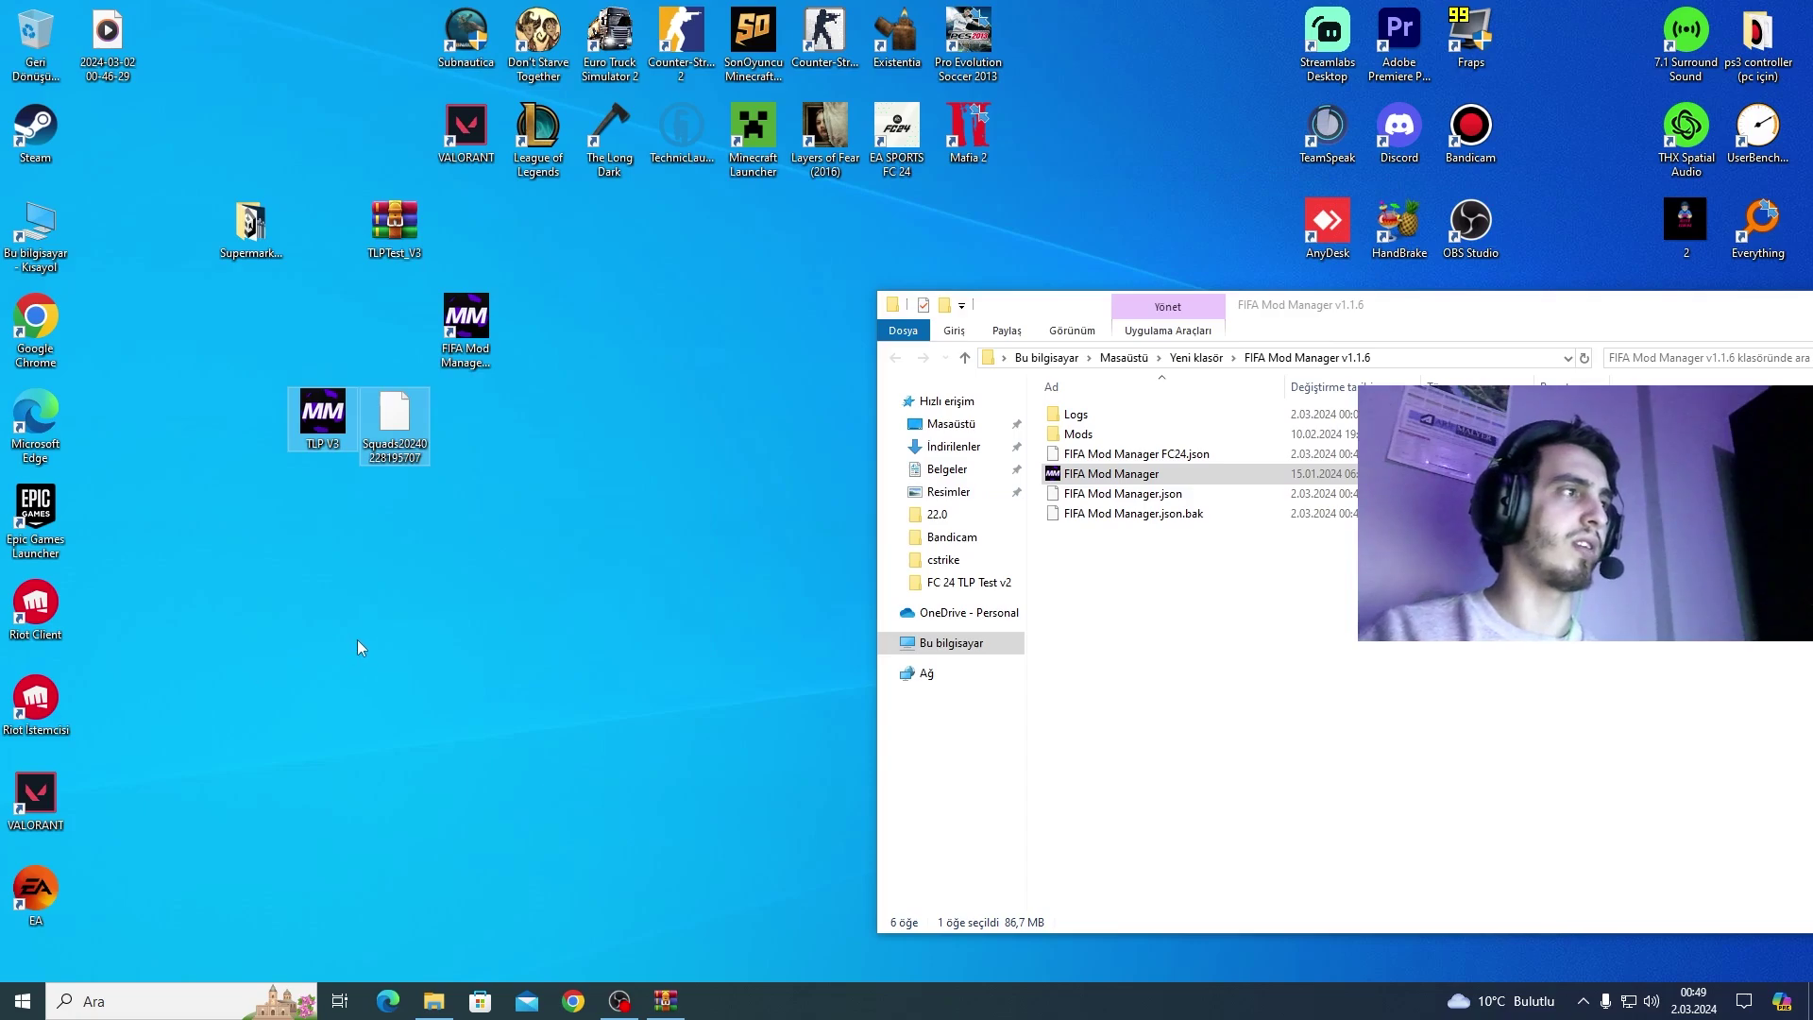
pyautogui.moveTo(694, 460); pyautogui.dragTo(404, 700)
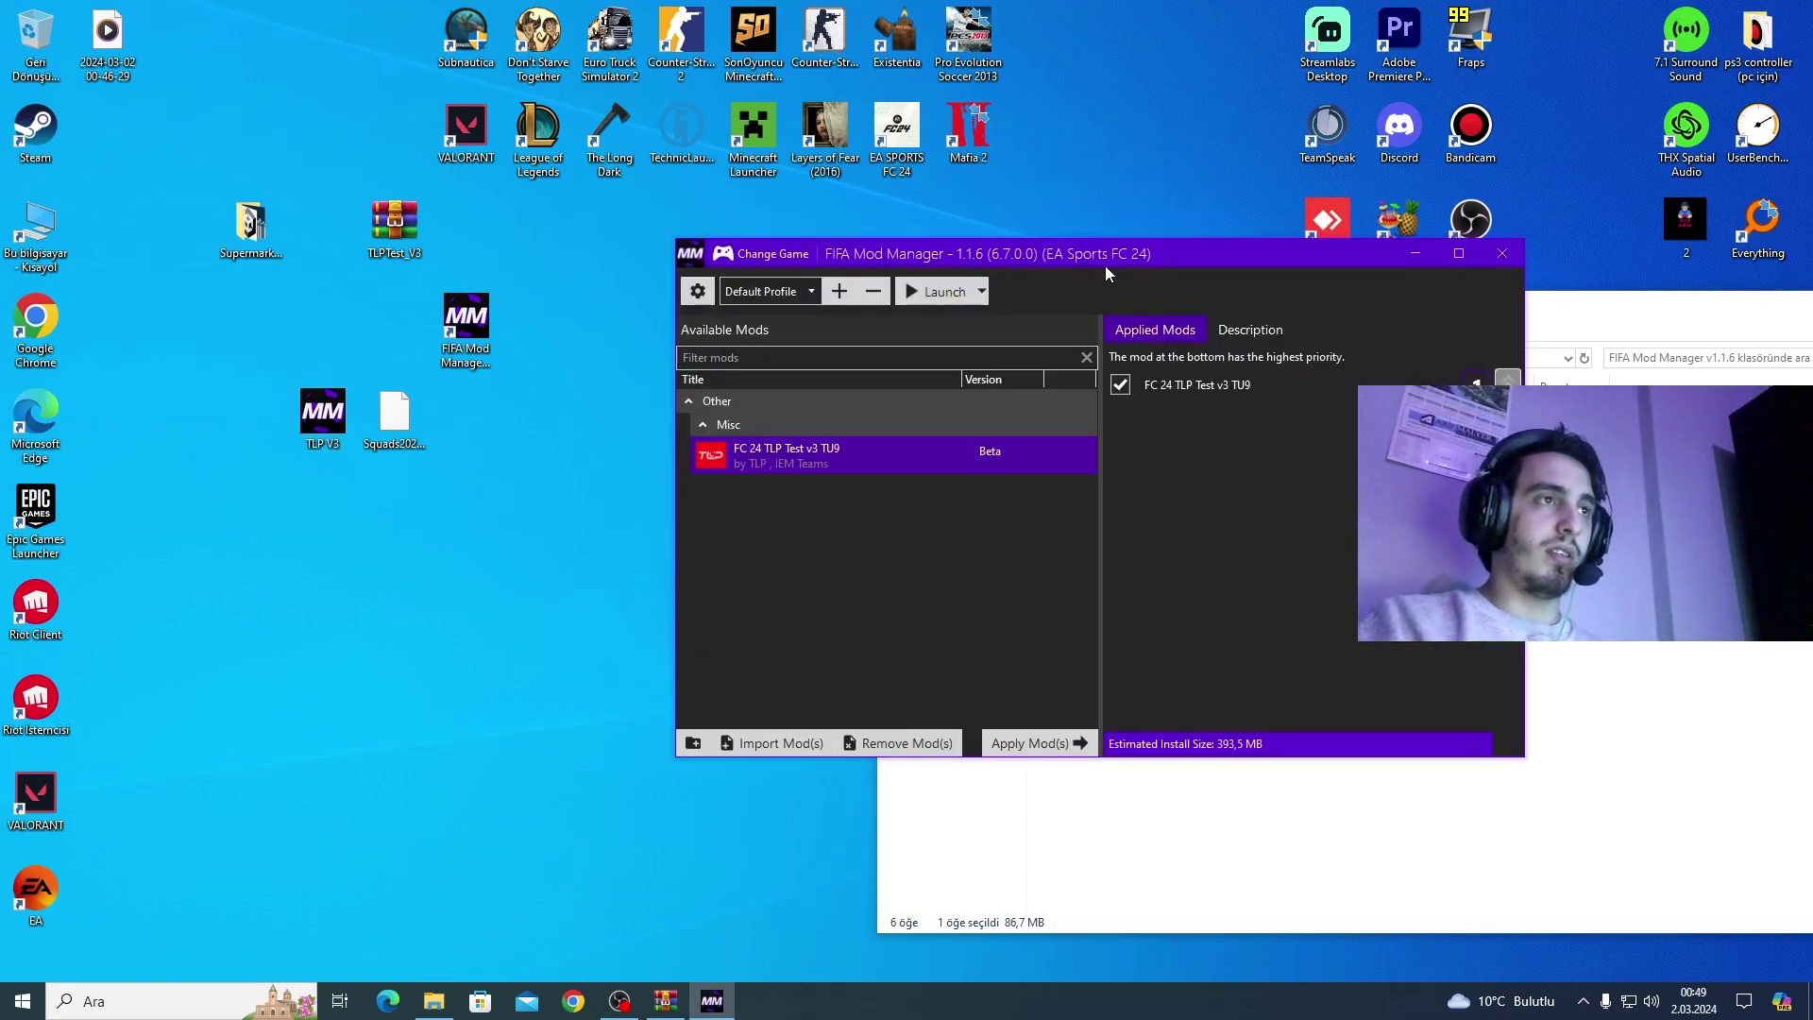
# - Examine the launch options in FIFA Mod Manager for the applied FC 24 TLP Test v3 TU9 mod and close the manager
pyautogui.moveTo(1105, 264); pyautogui.dragTo(921, 249)
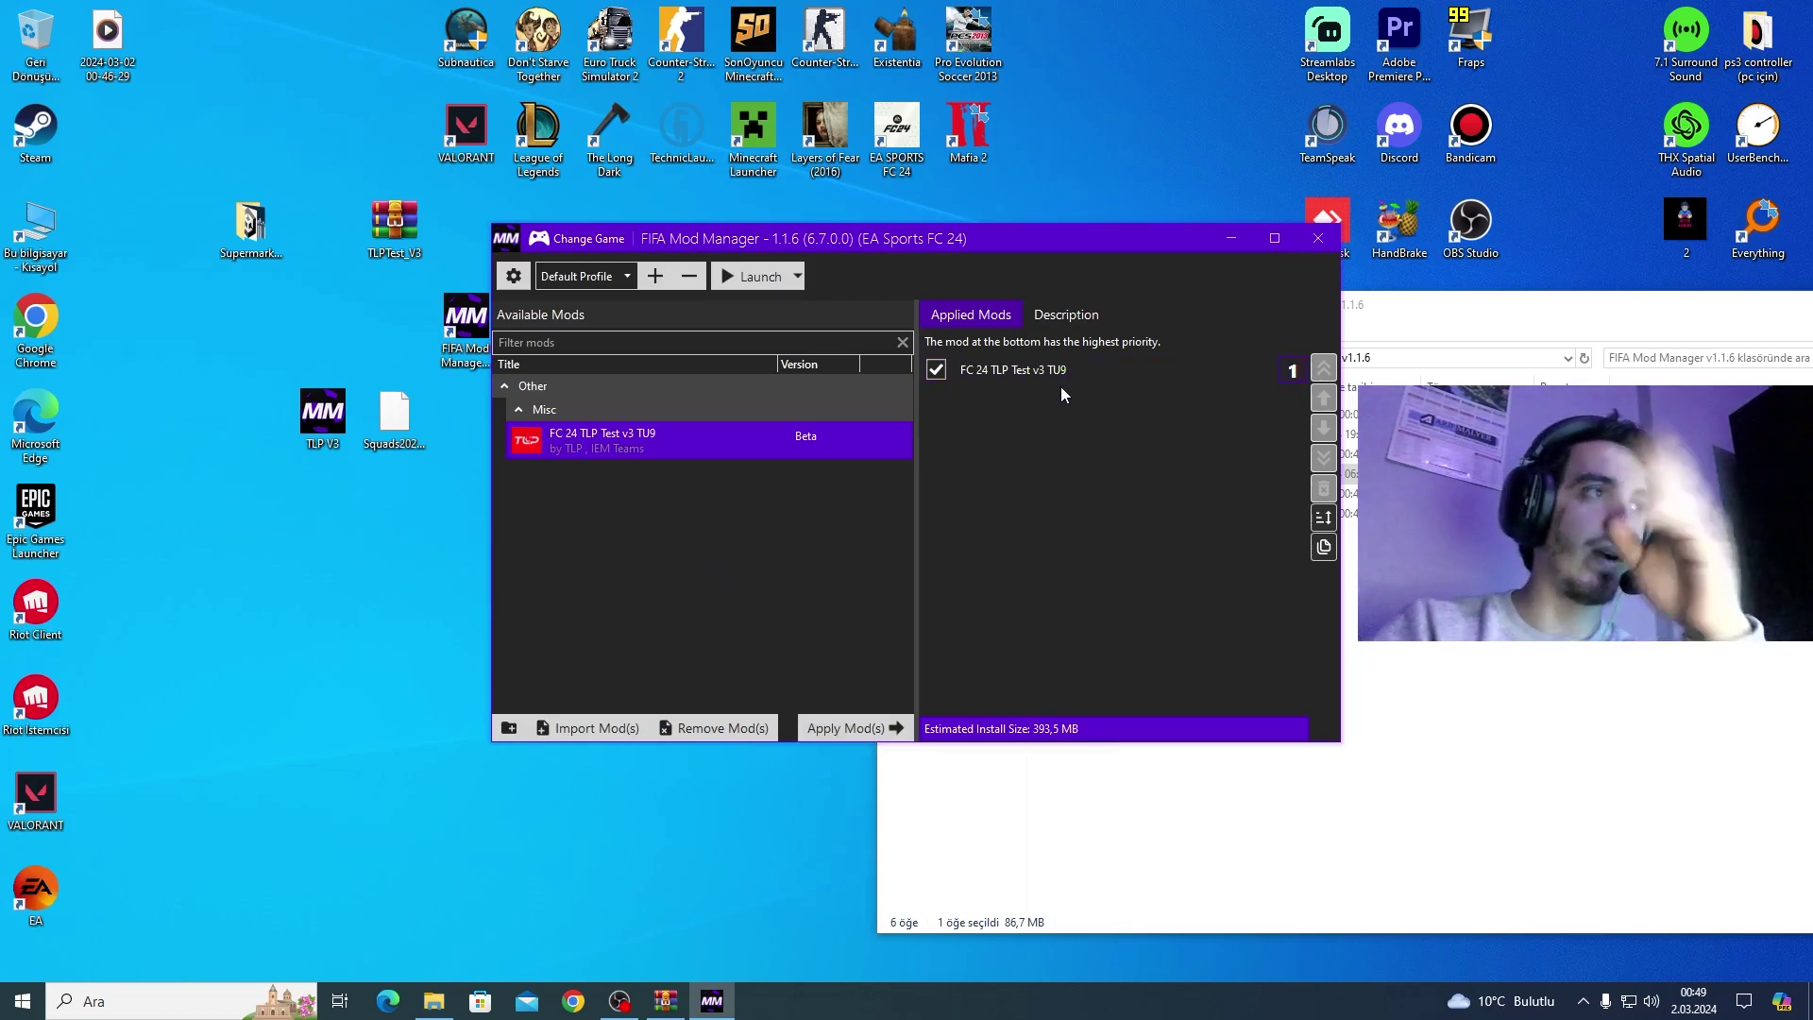
pyautogui.click(797, 276)
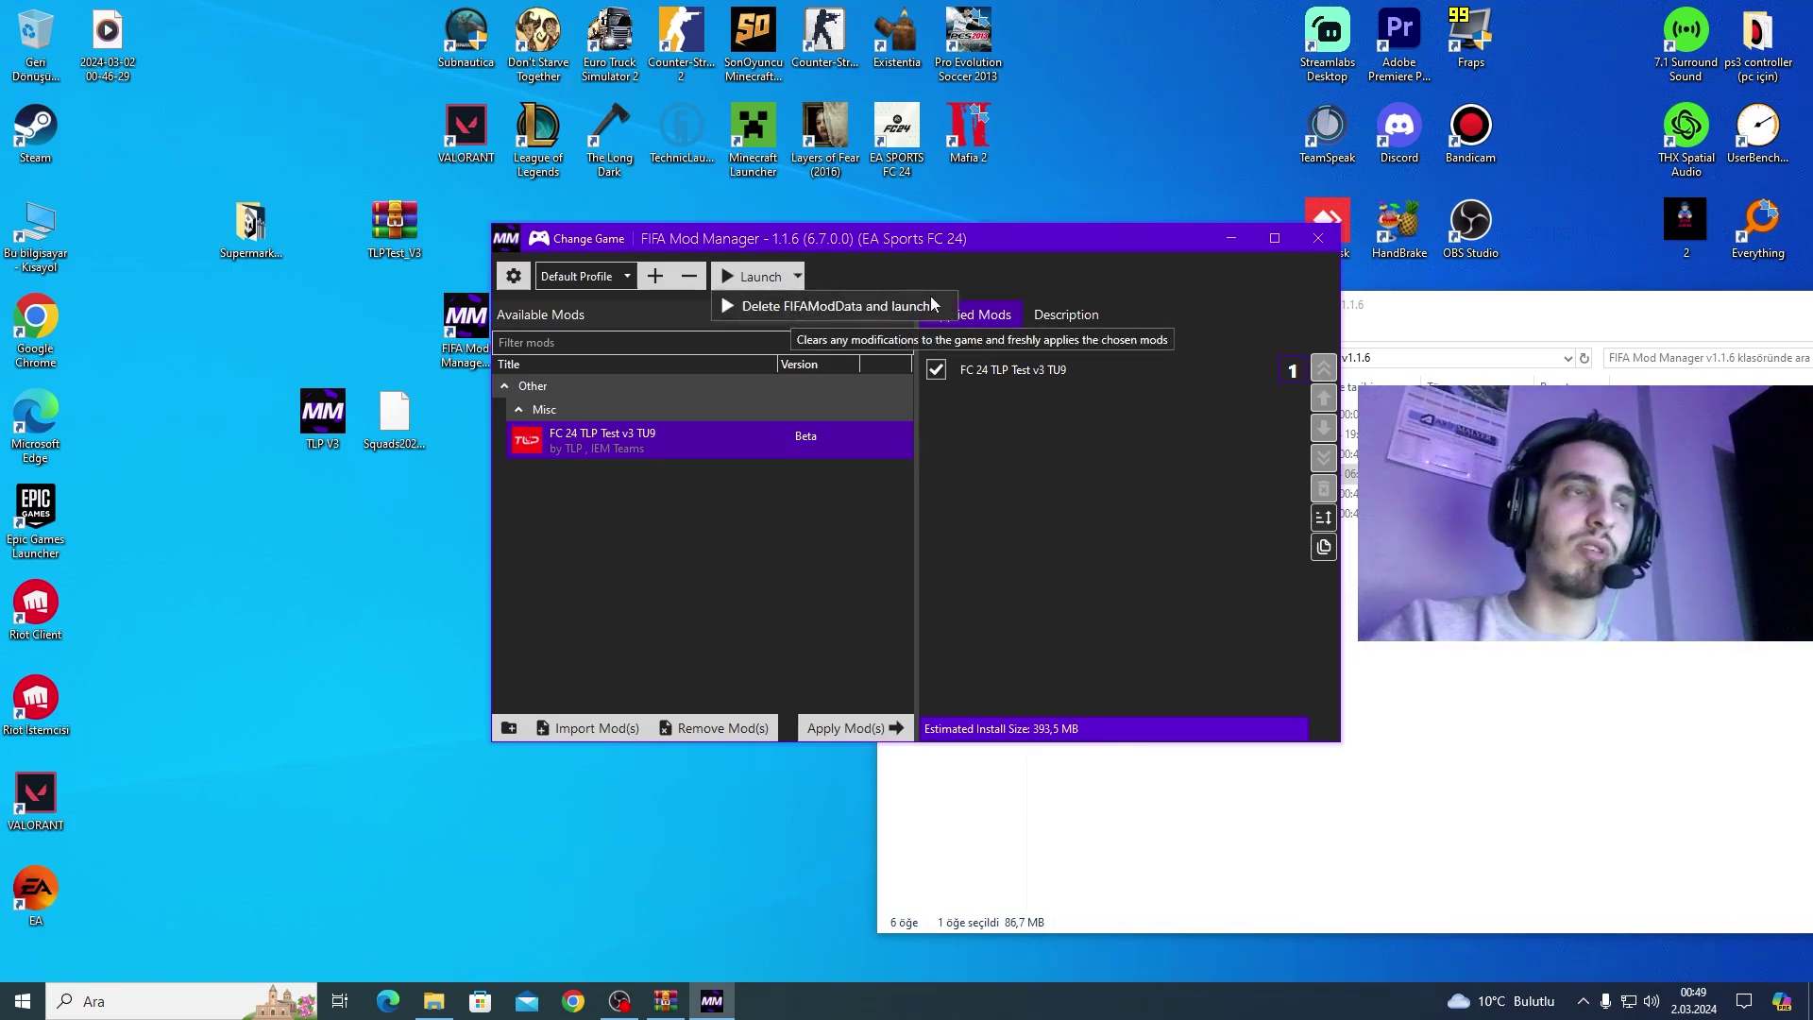
pyautogui.click(1319, 239)
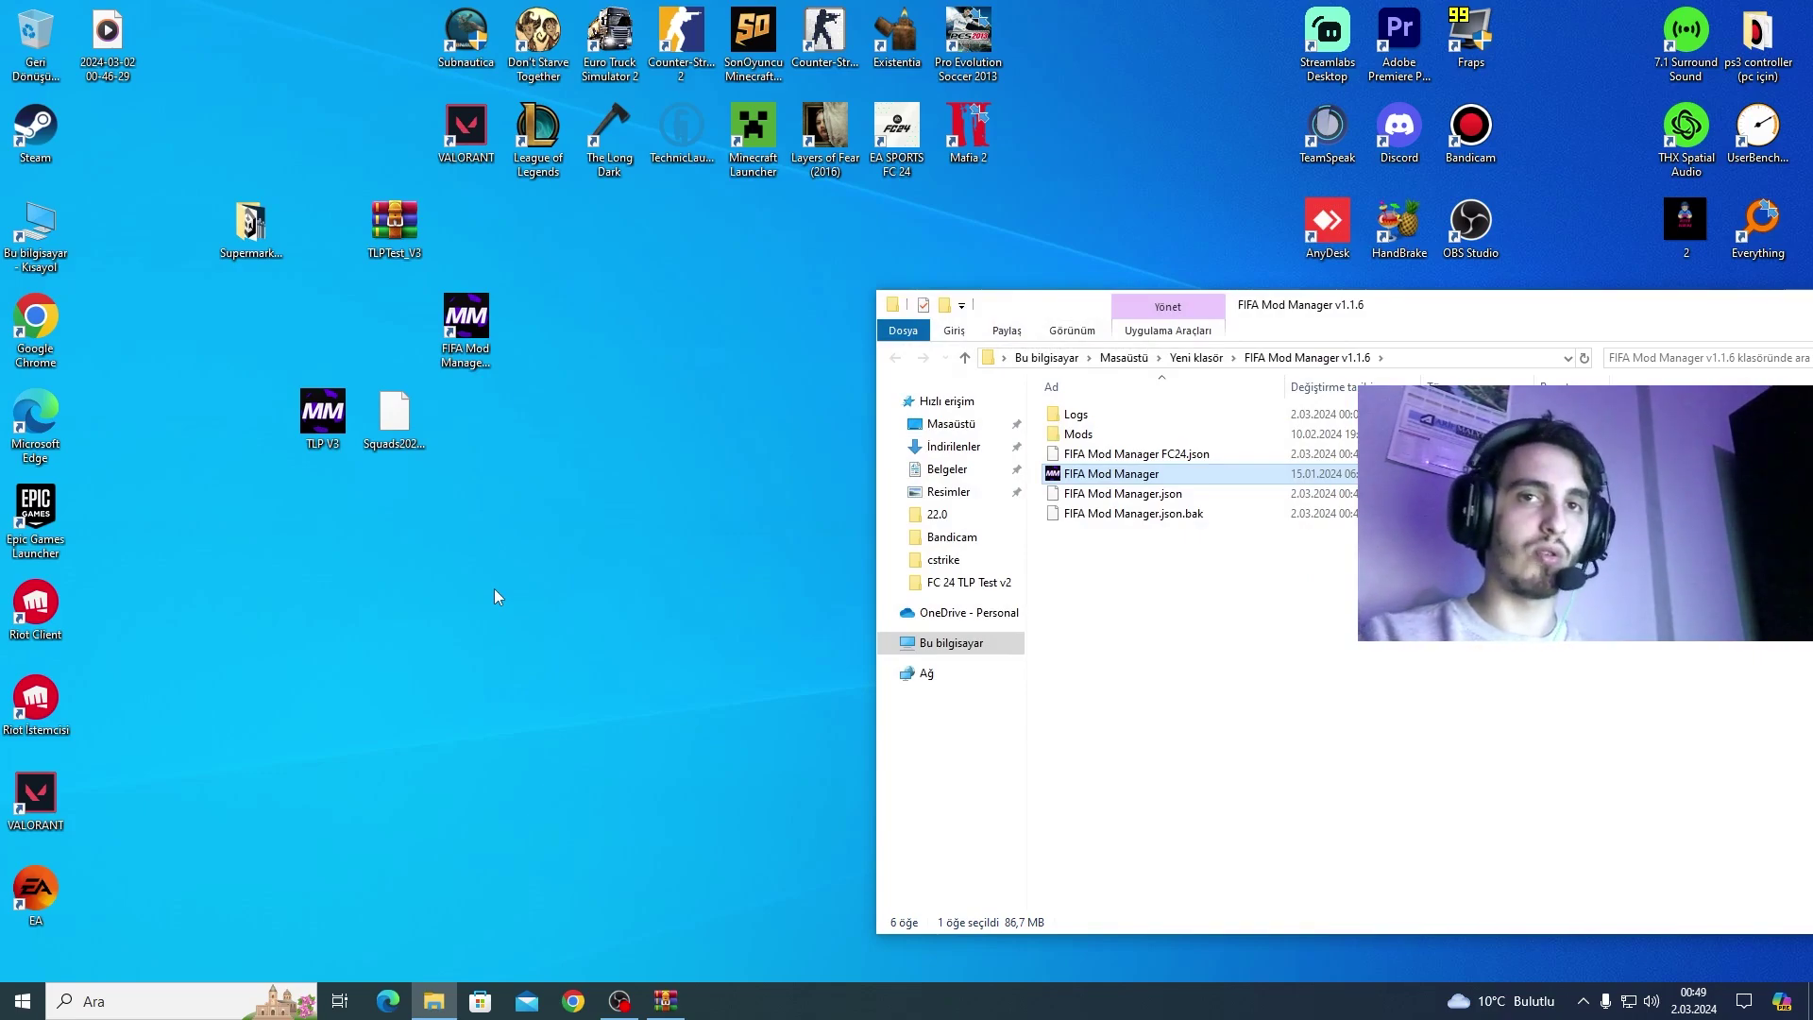
# - Close the FIFA Mod Manager v1.1.6 folder window
pyautogui.rightClick(1126, 485)
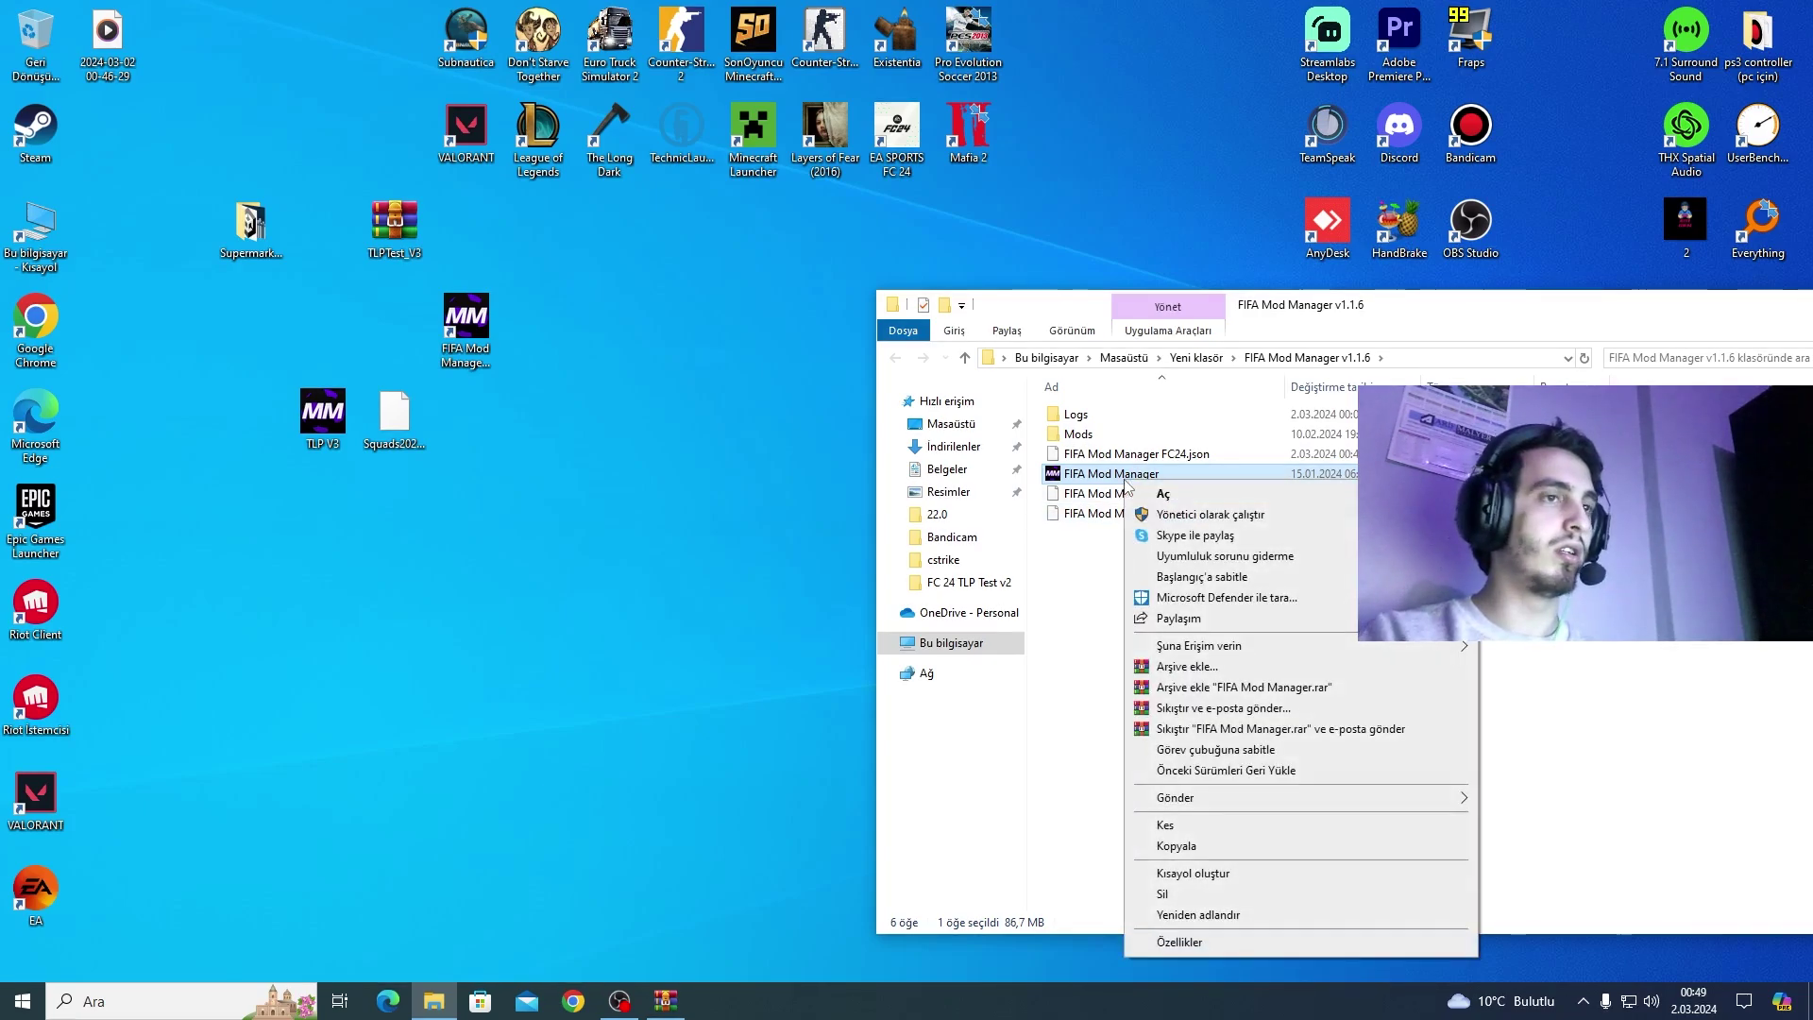
pyautogui.click(1070, 637)
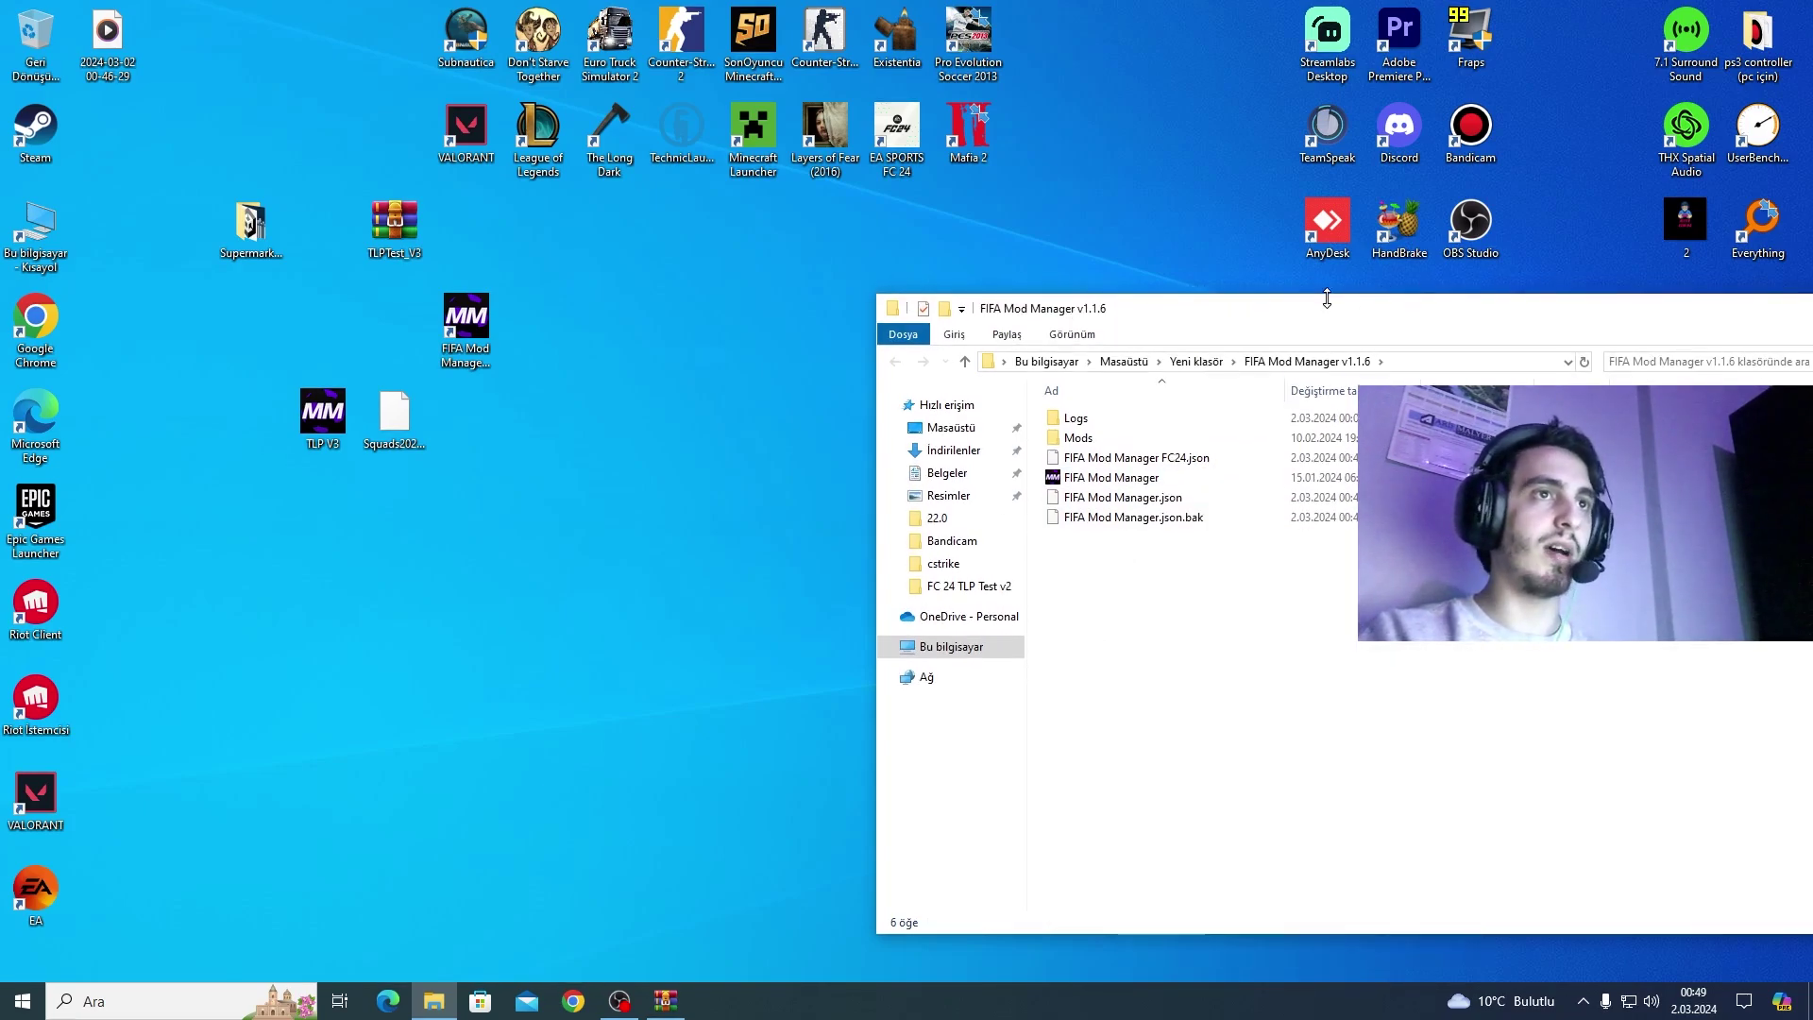
pyautogui.moveTo(1076, 304); pyautogui.dragTo(389, 257)
pyautogui.hotkey('alt', 'F4')
# - Open the program's file location from the properties of the FIFA Mod Manager desktop shortcut and close the properties dialog
pyautogui.rightClick(485, 318)
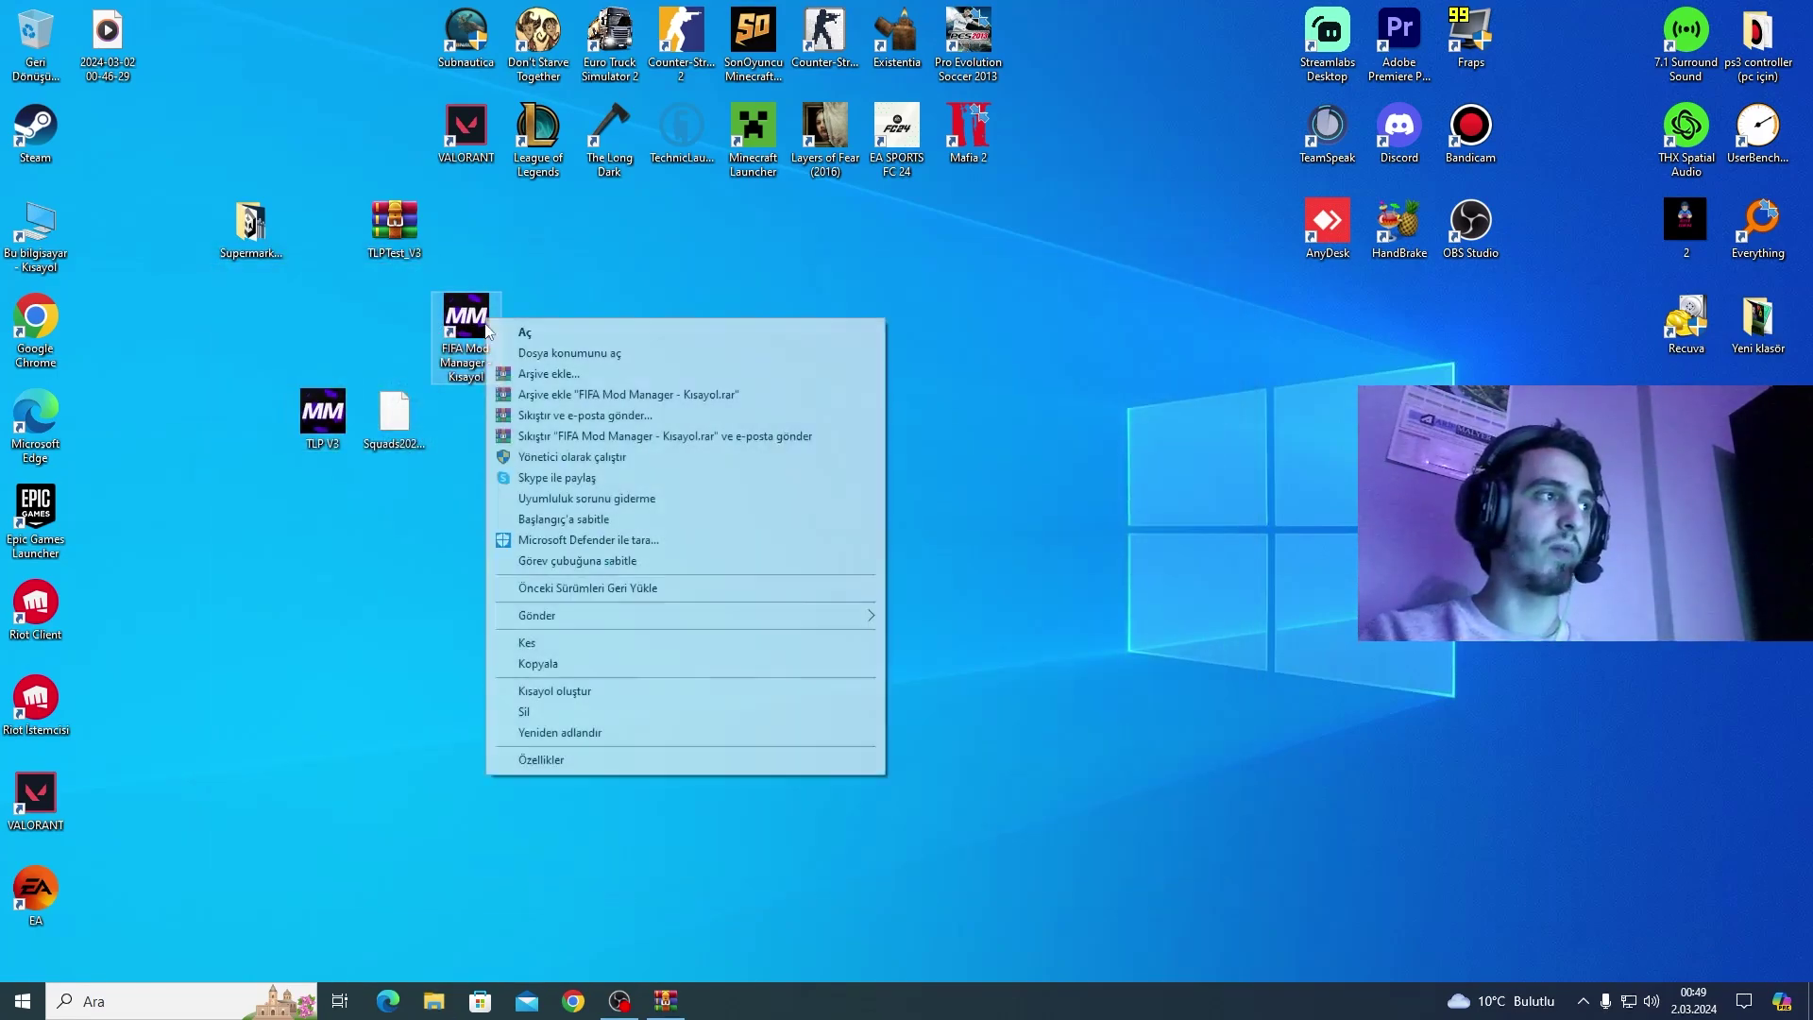
pyautogui.click(541, 760)
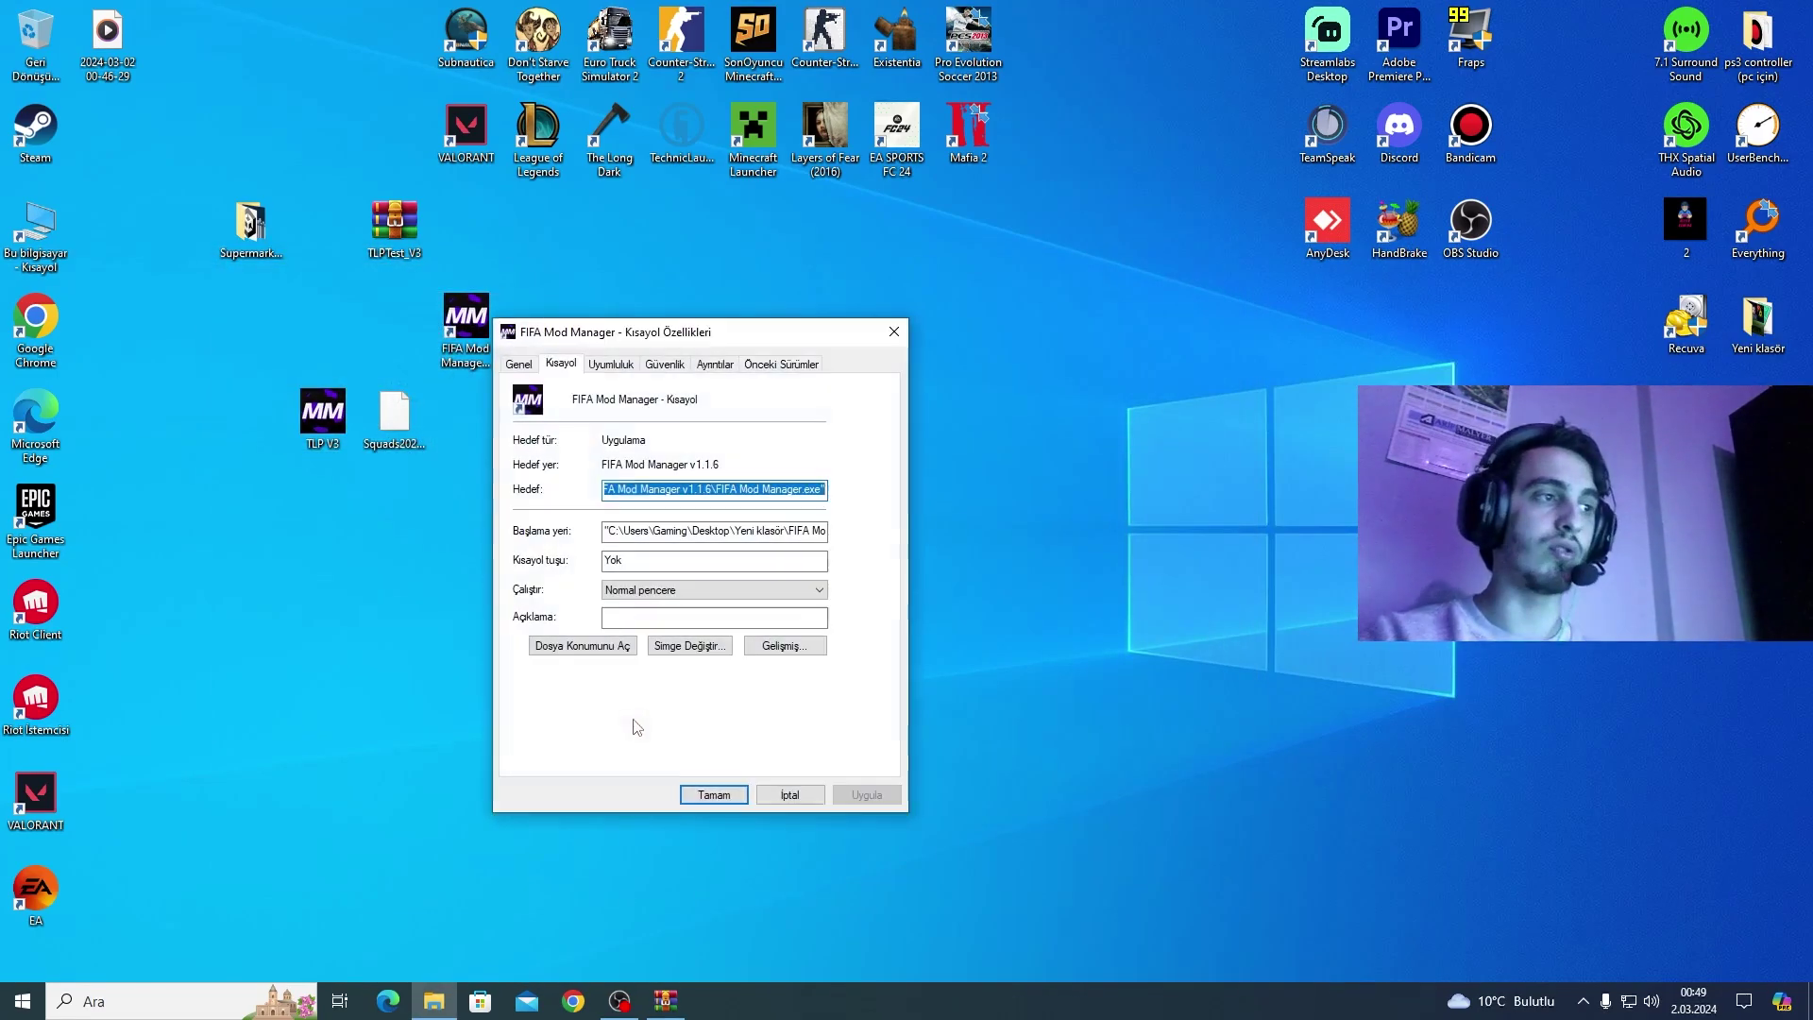
pyautogui.click(582, 646)
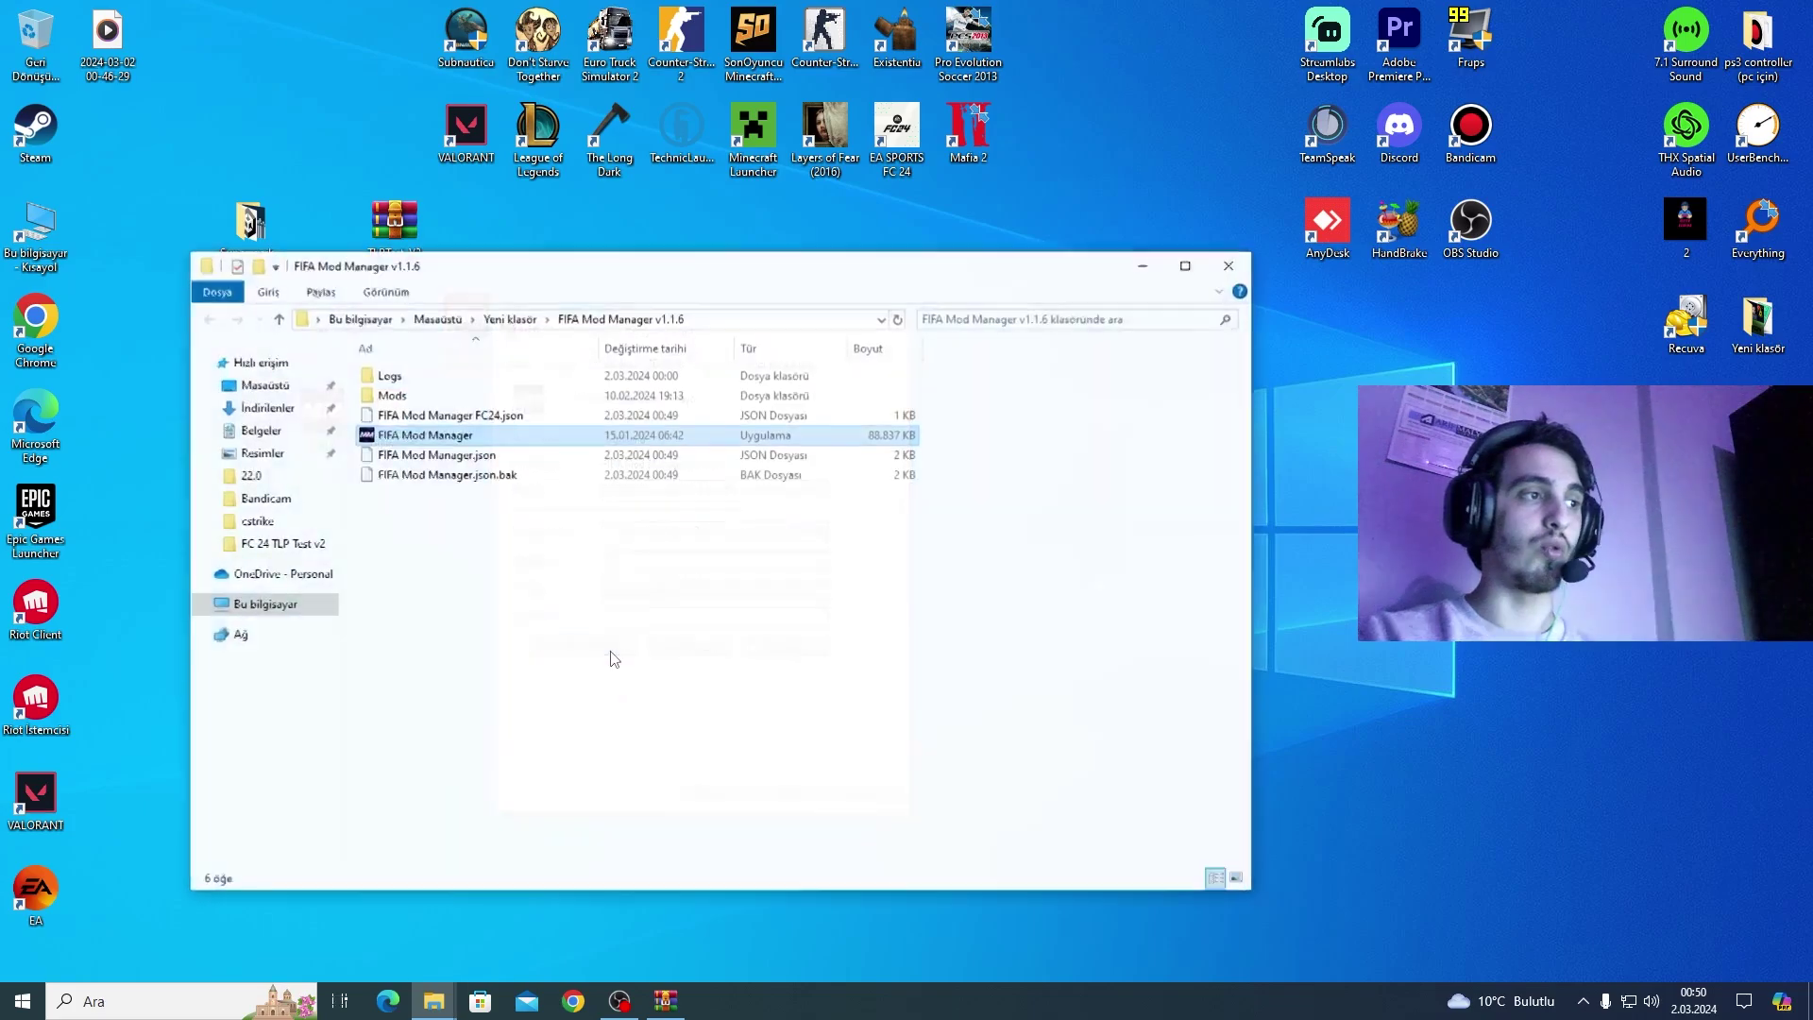
pyautogui.moveTo(654, 279); pyautogui.dragTo(1224, 282)
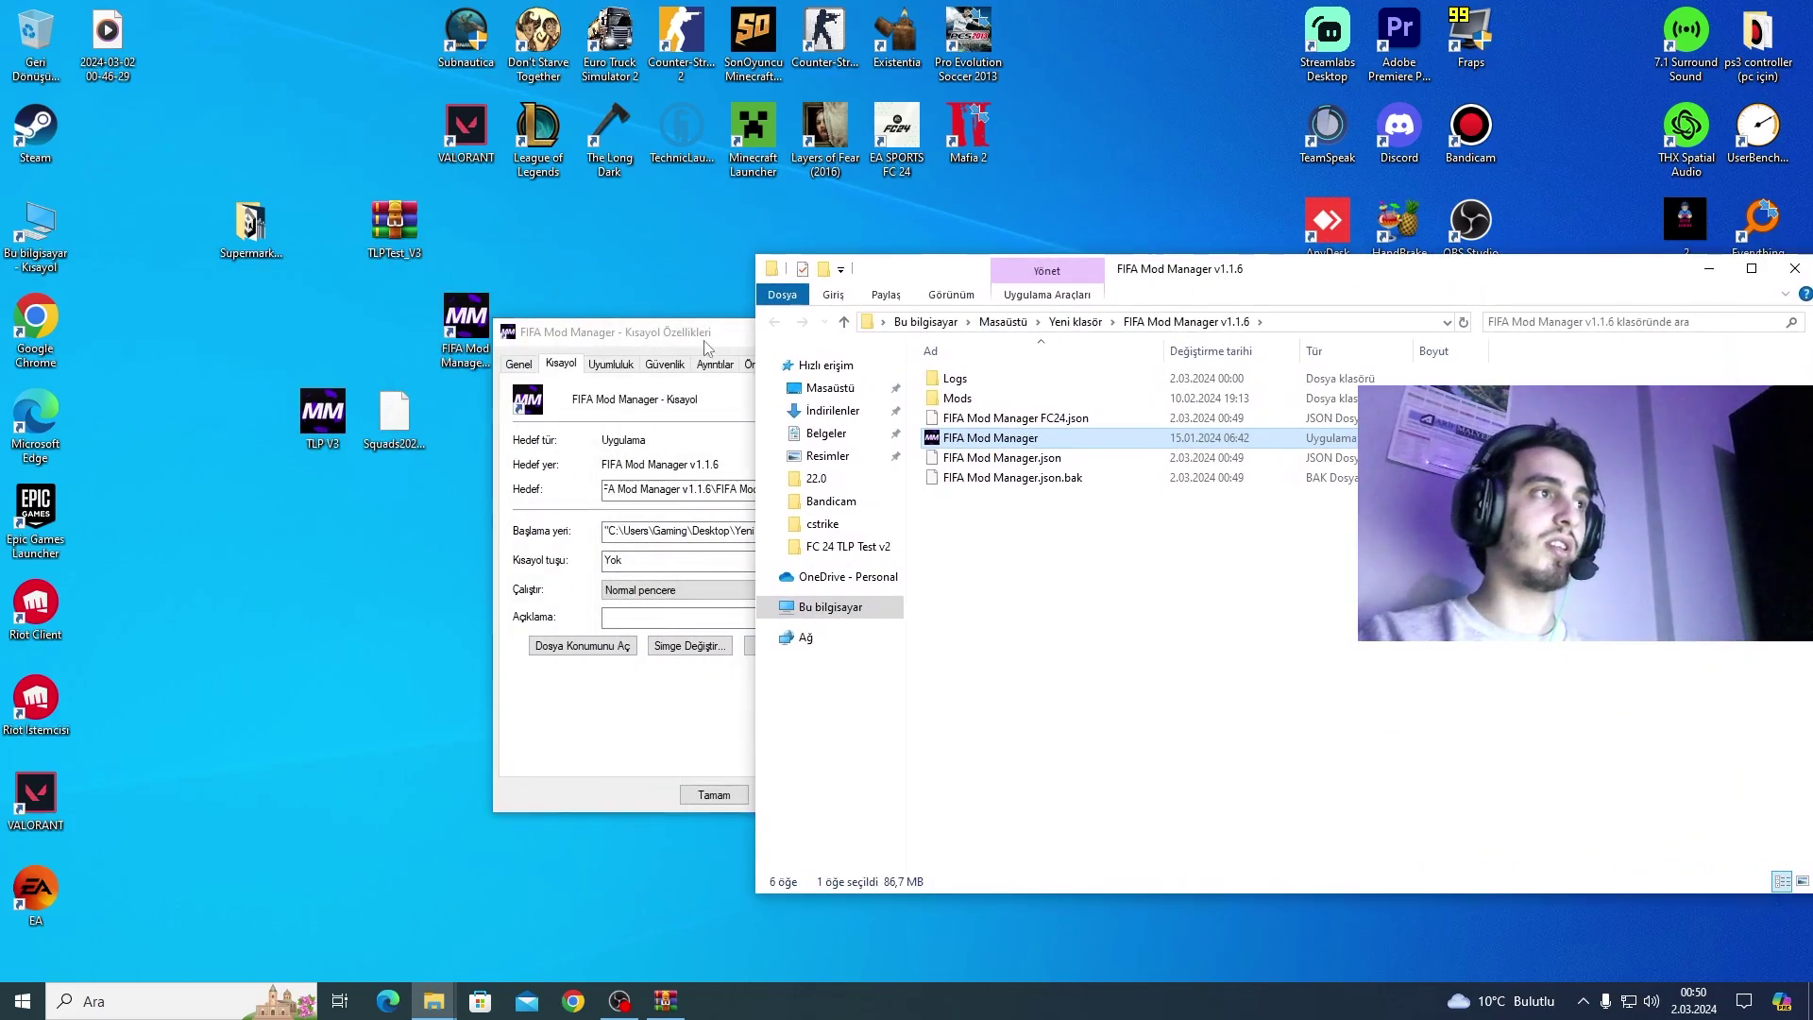
pyautogui.click(772, 351)
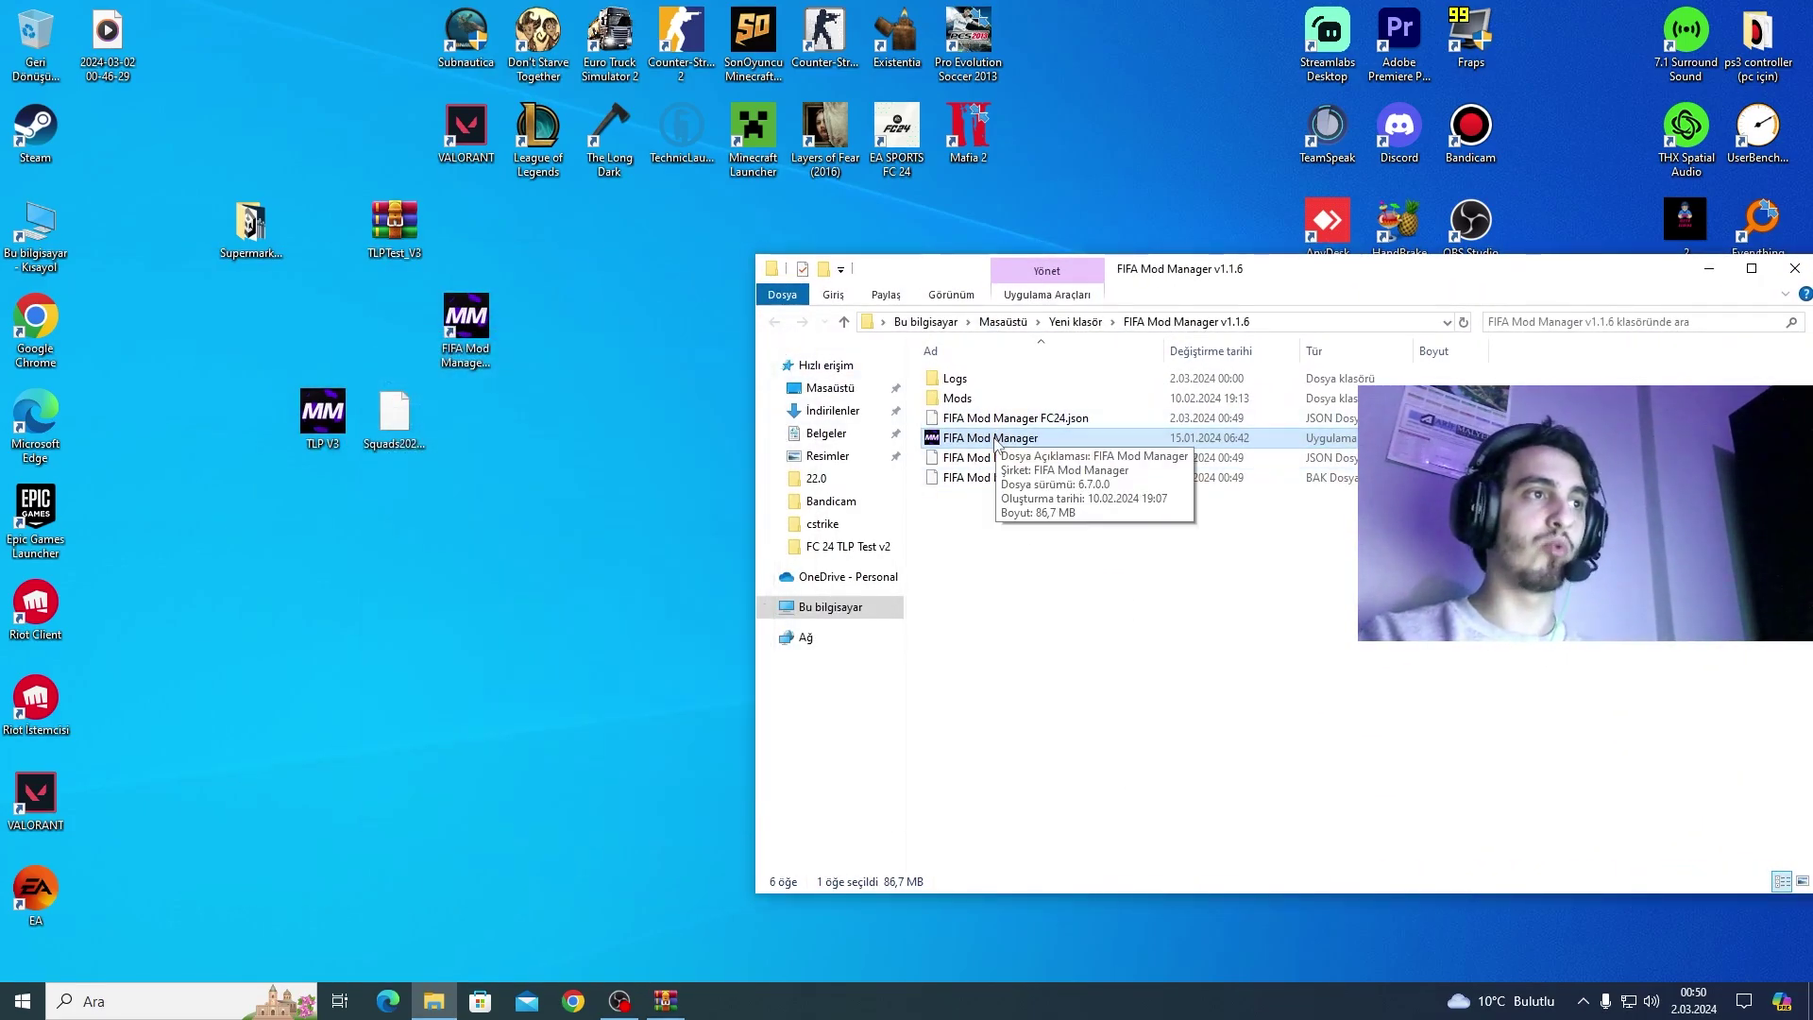
# - Run FIFA Mod Manager as administrator from its folder and choose EA Sports FC 24 as the game
pyautogui.rightClick(1000, 449)
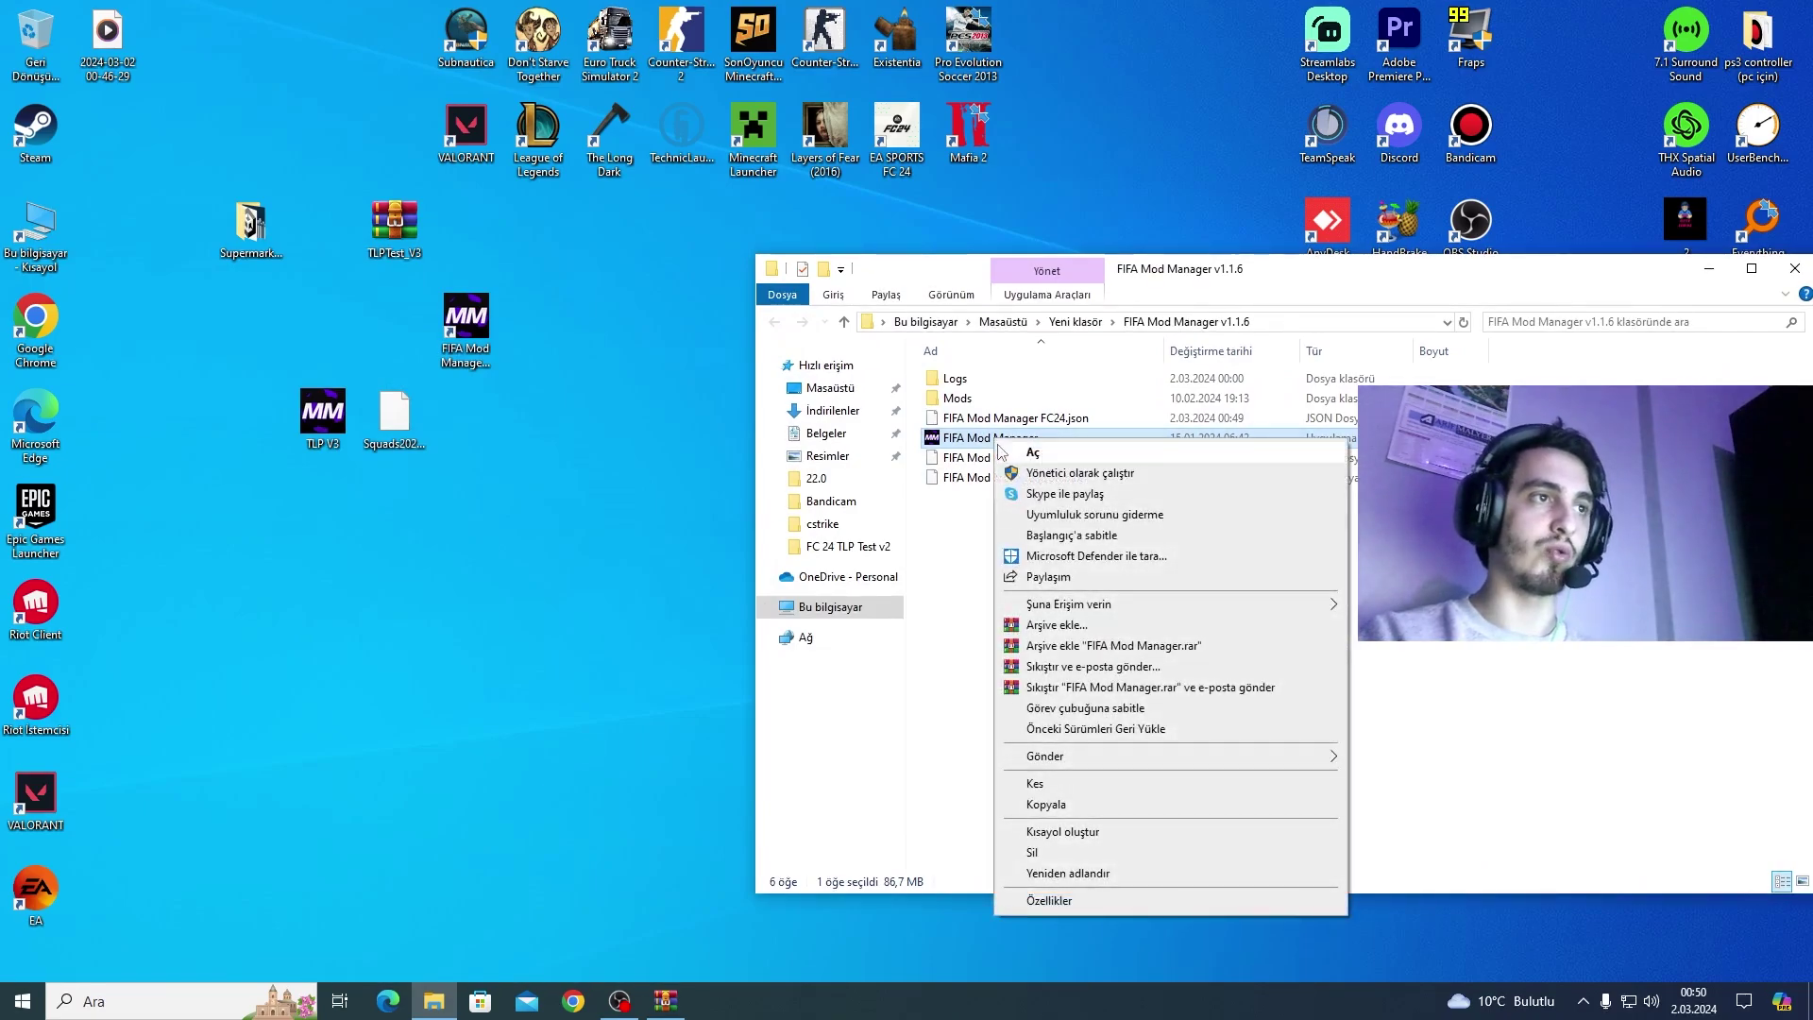
pyautogui.click(1058, 475)
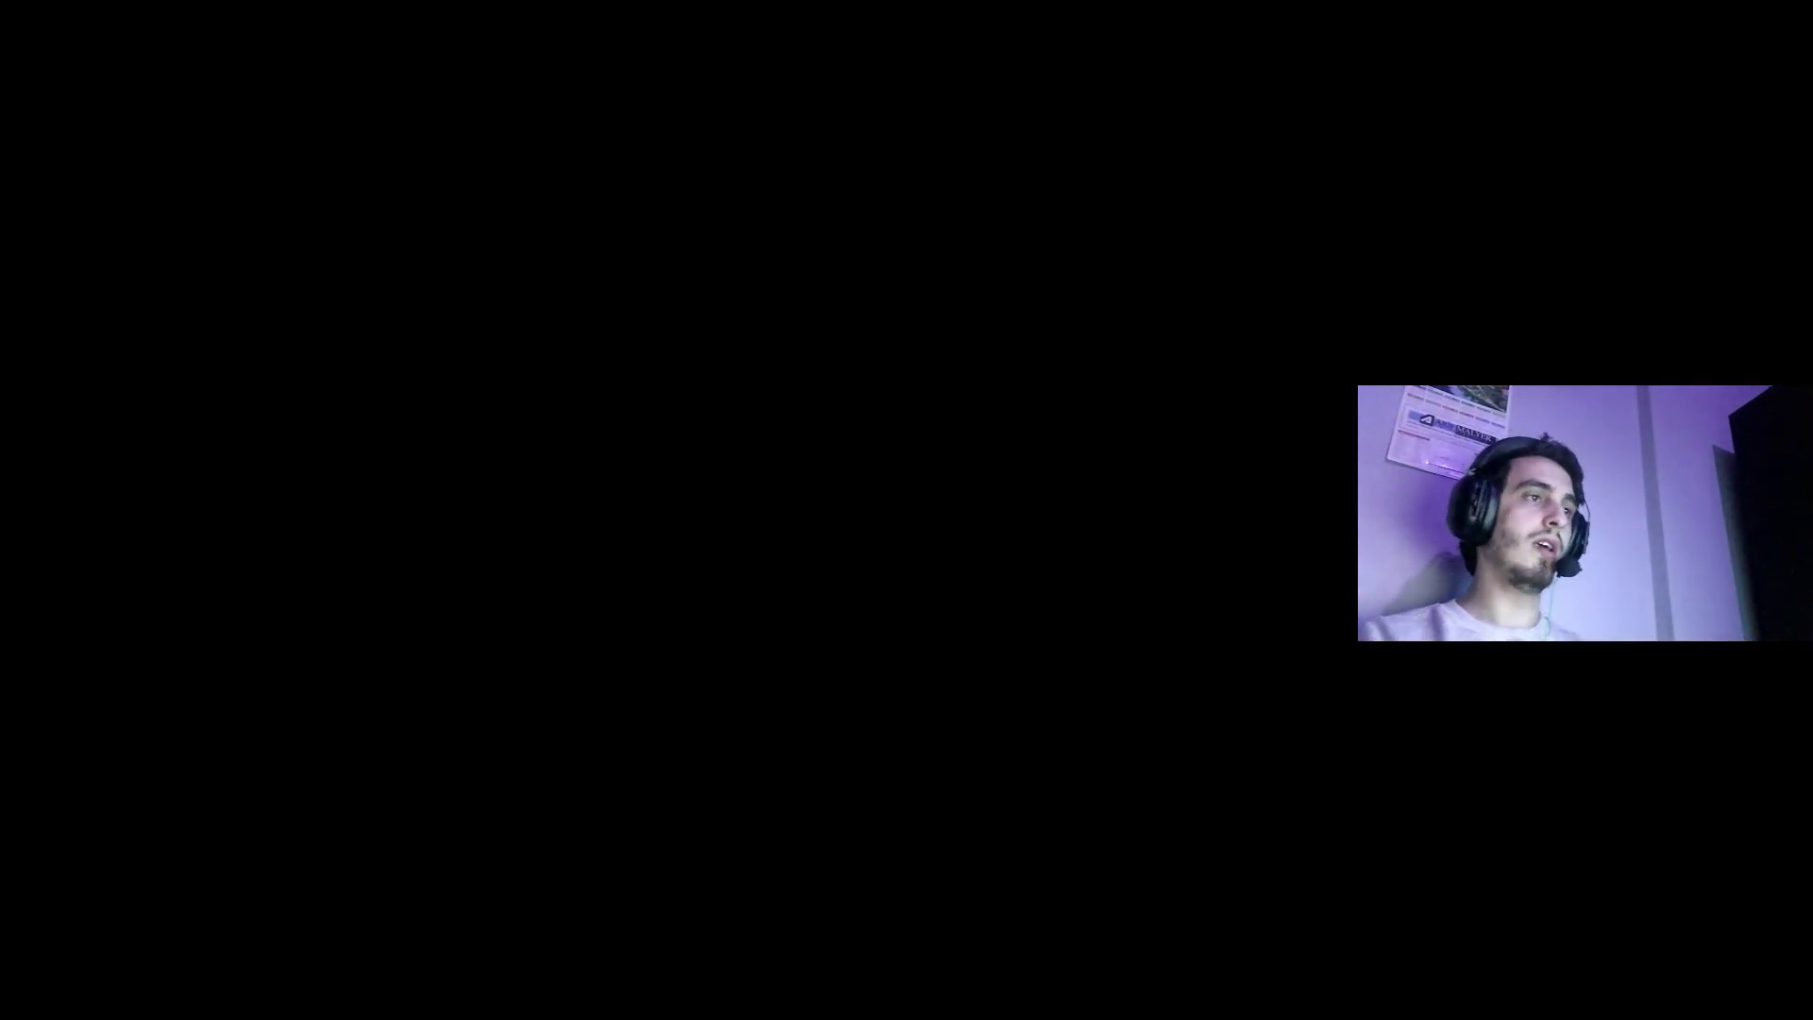
pyautogui.click(842, 641)
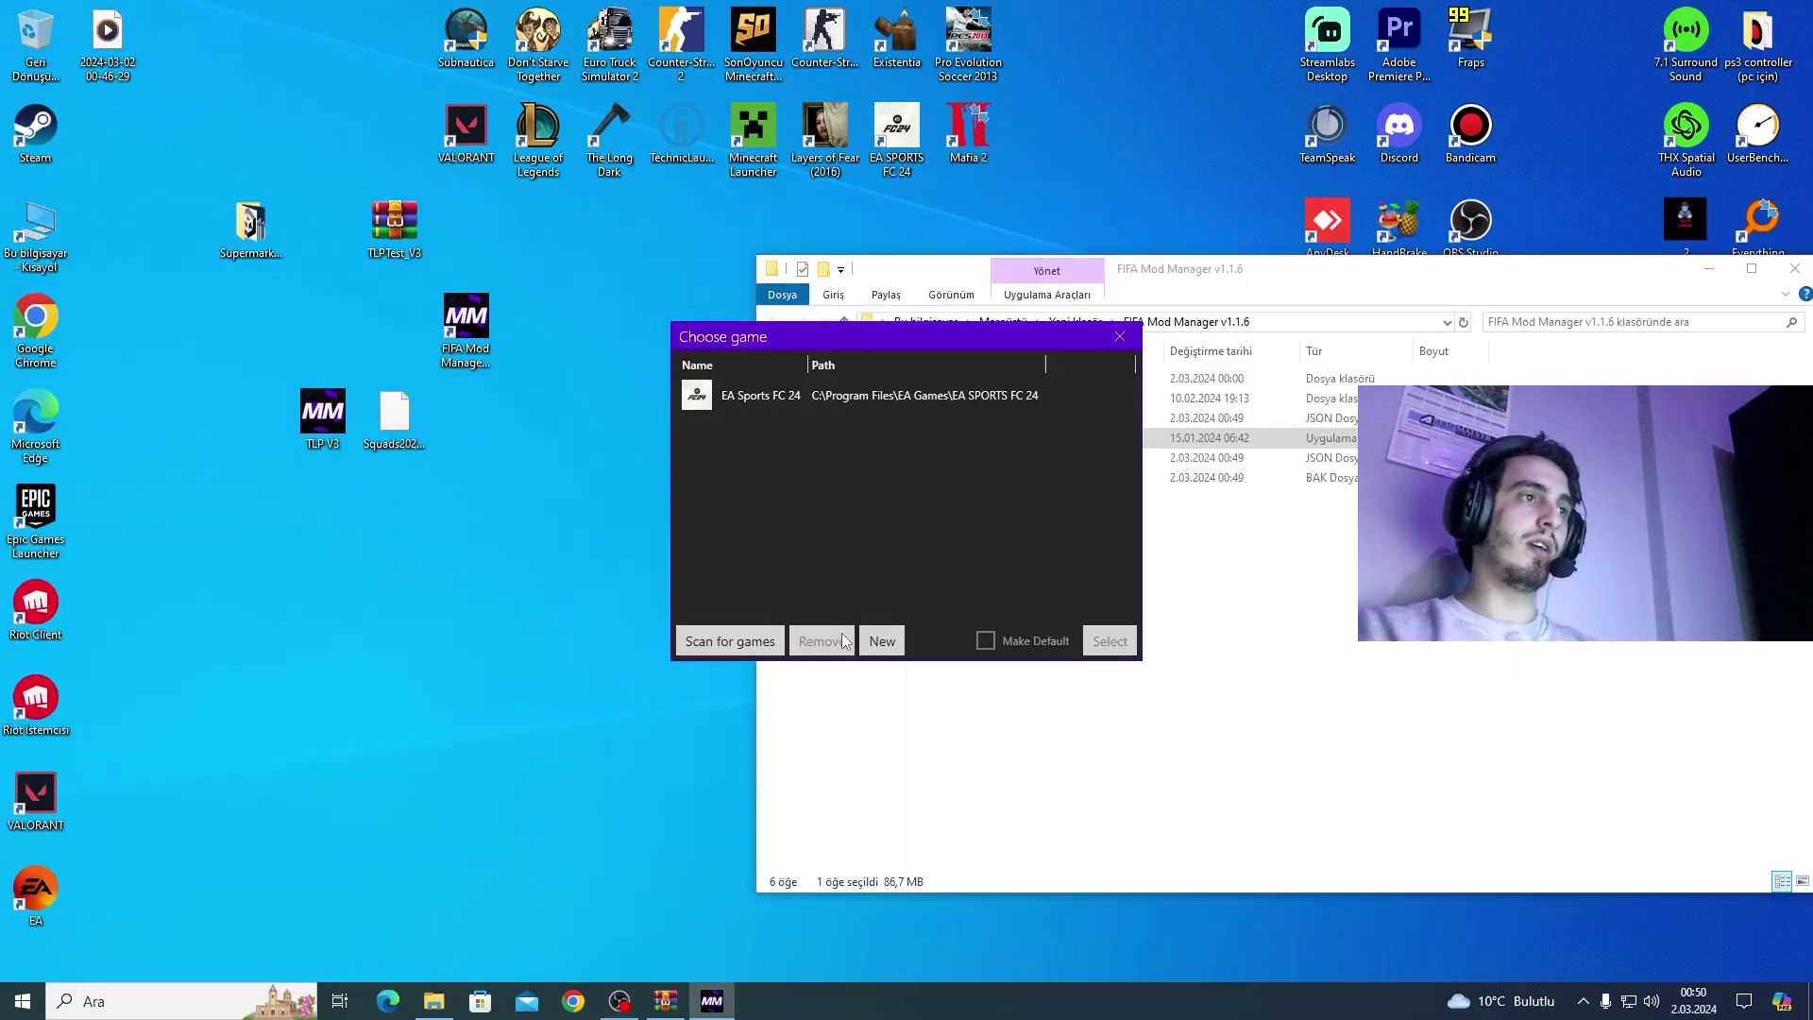
pyautogui.click(893, 395)
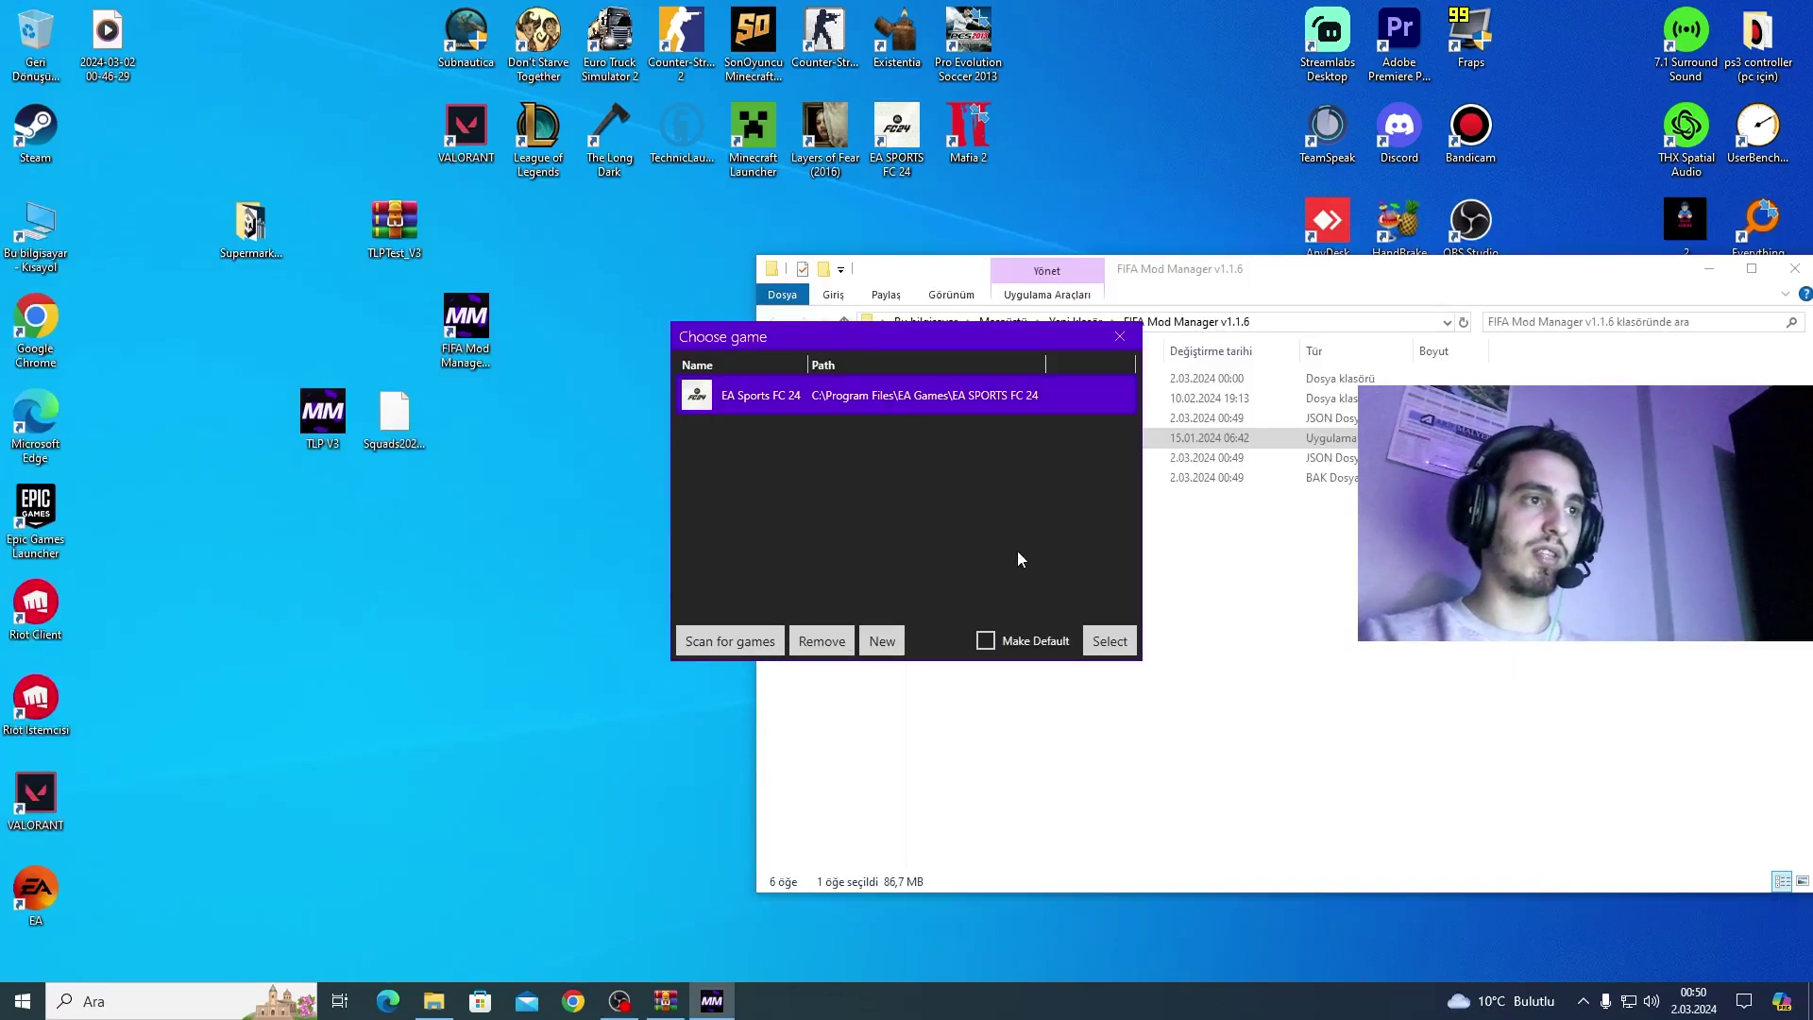
pyautogui.click(1102, 638)
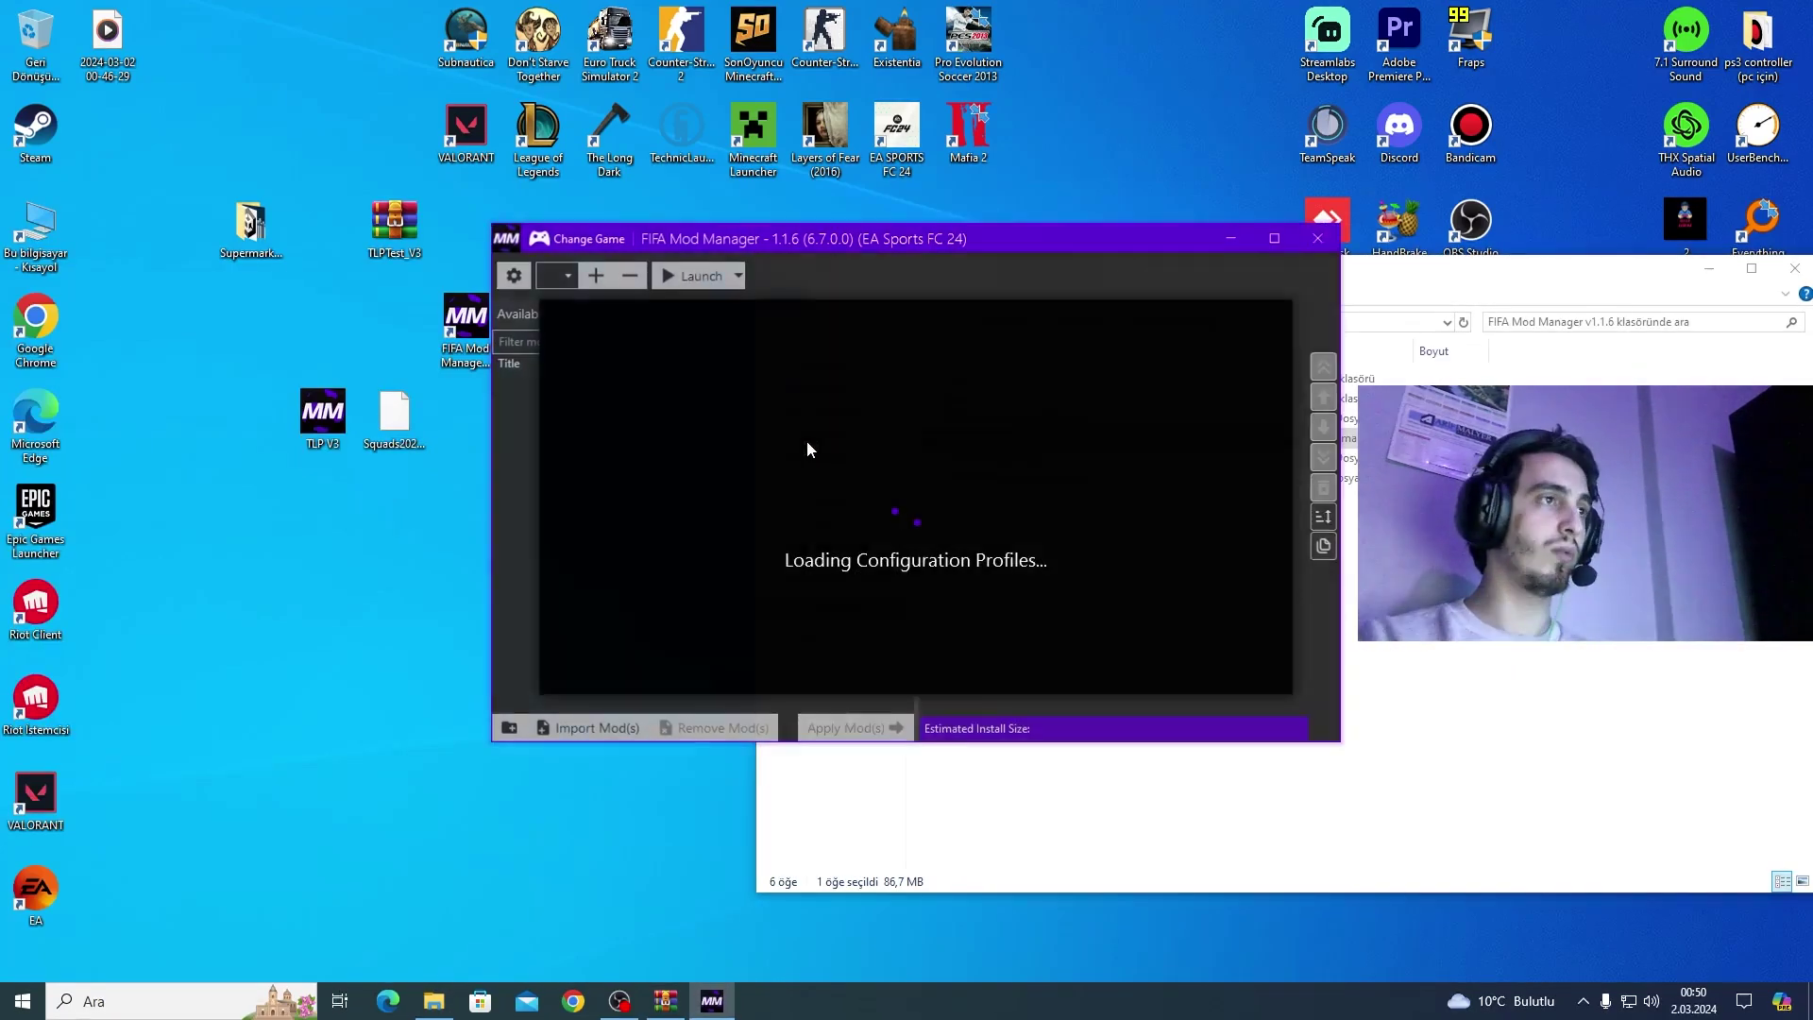
# - Launch EA SPORTS FC 24 with the option that deletes FIFAModData, and continue past the welcome screen and connection notice to the main menu
pyautogui.click(799, 277)
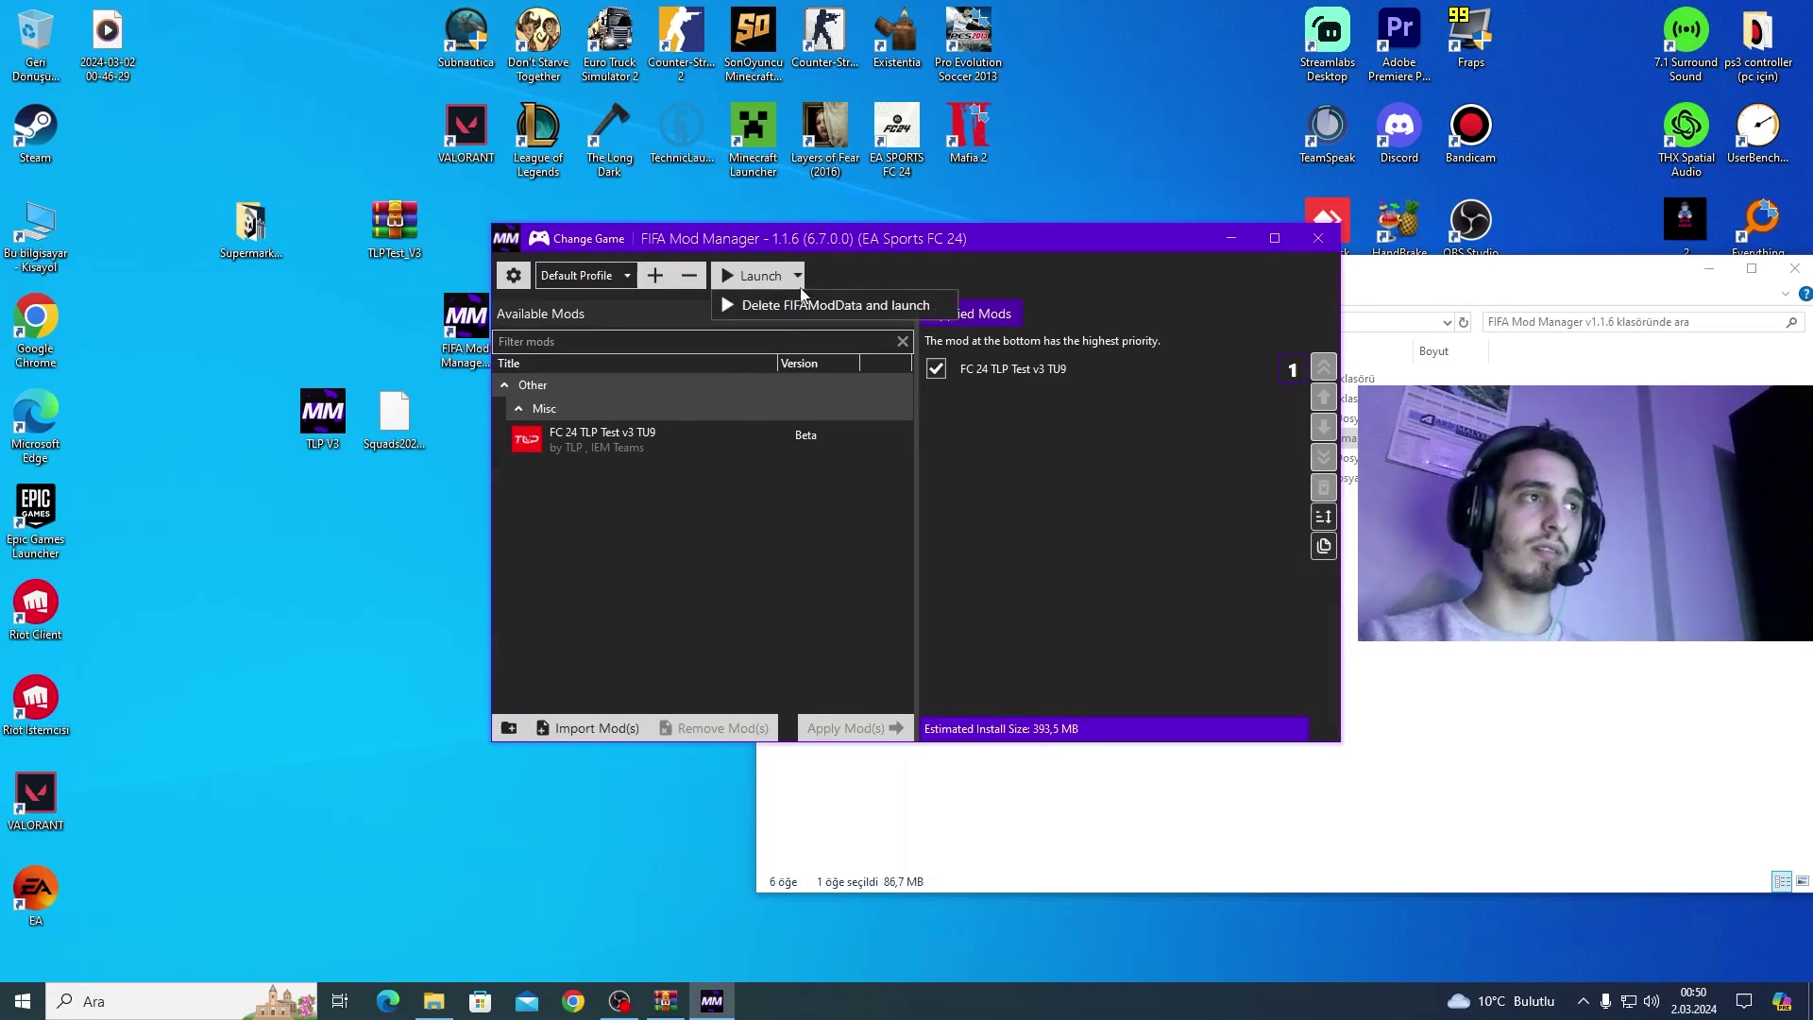
pyautogui.click(795, 304)
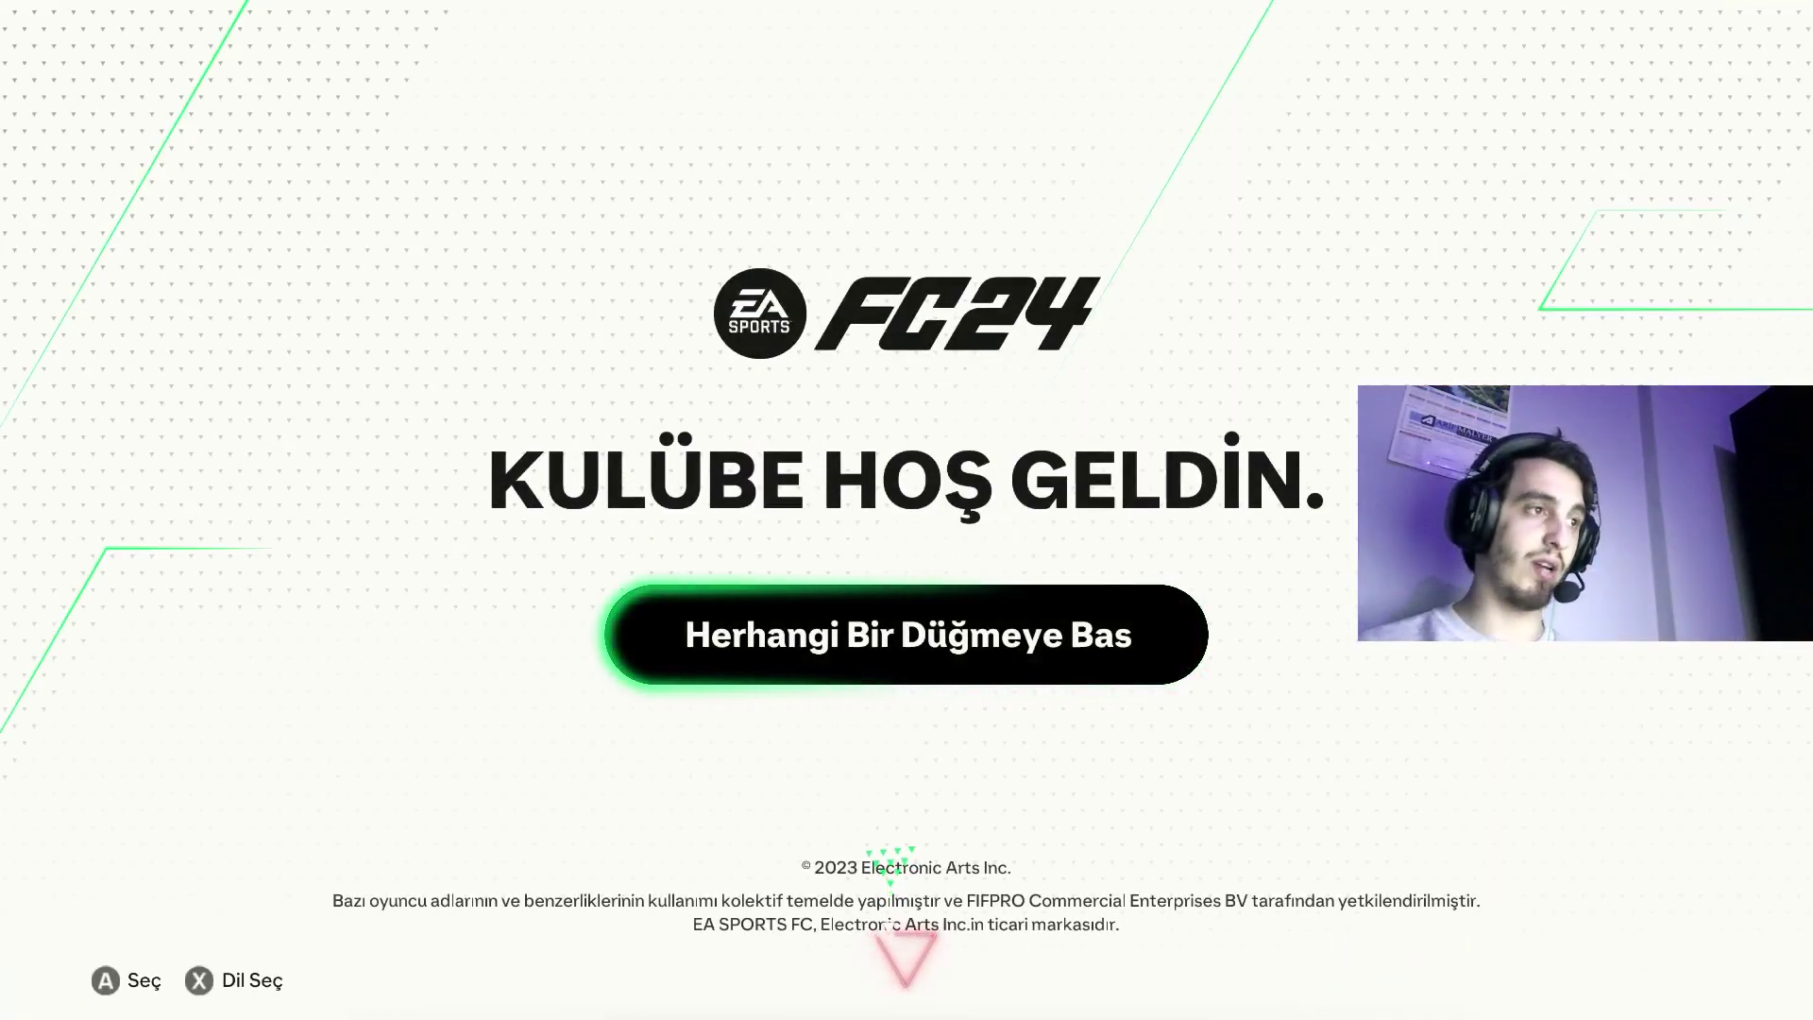
pyautogui.press('Return')
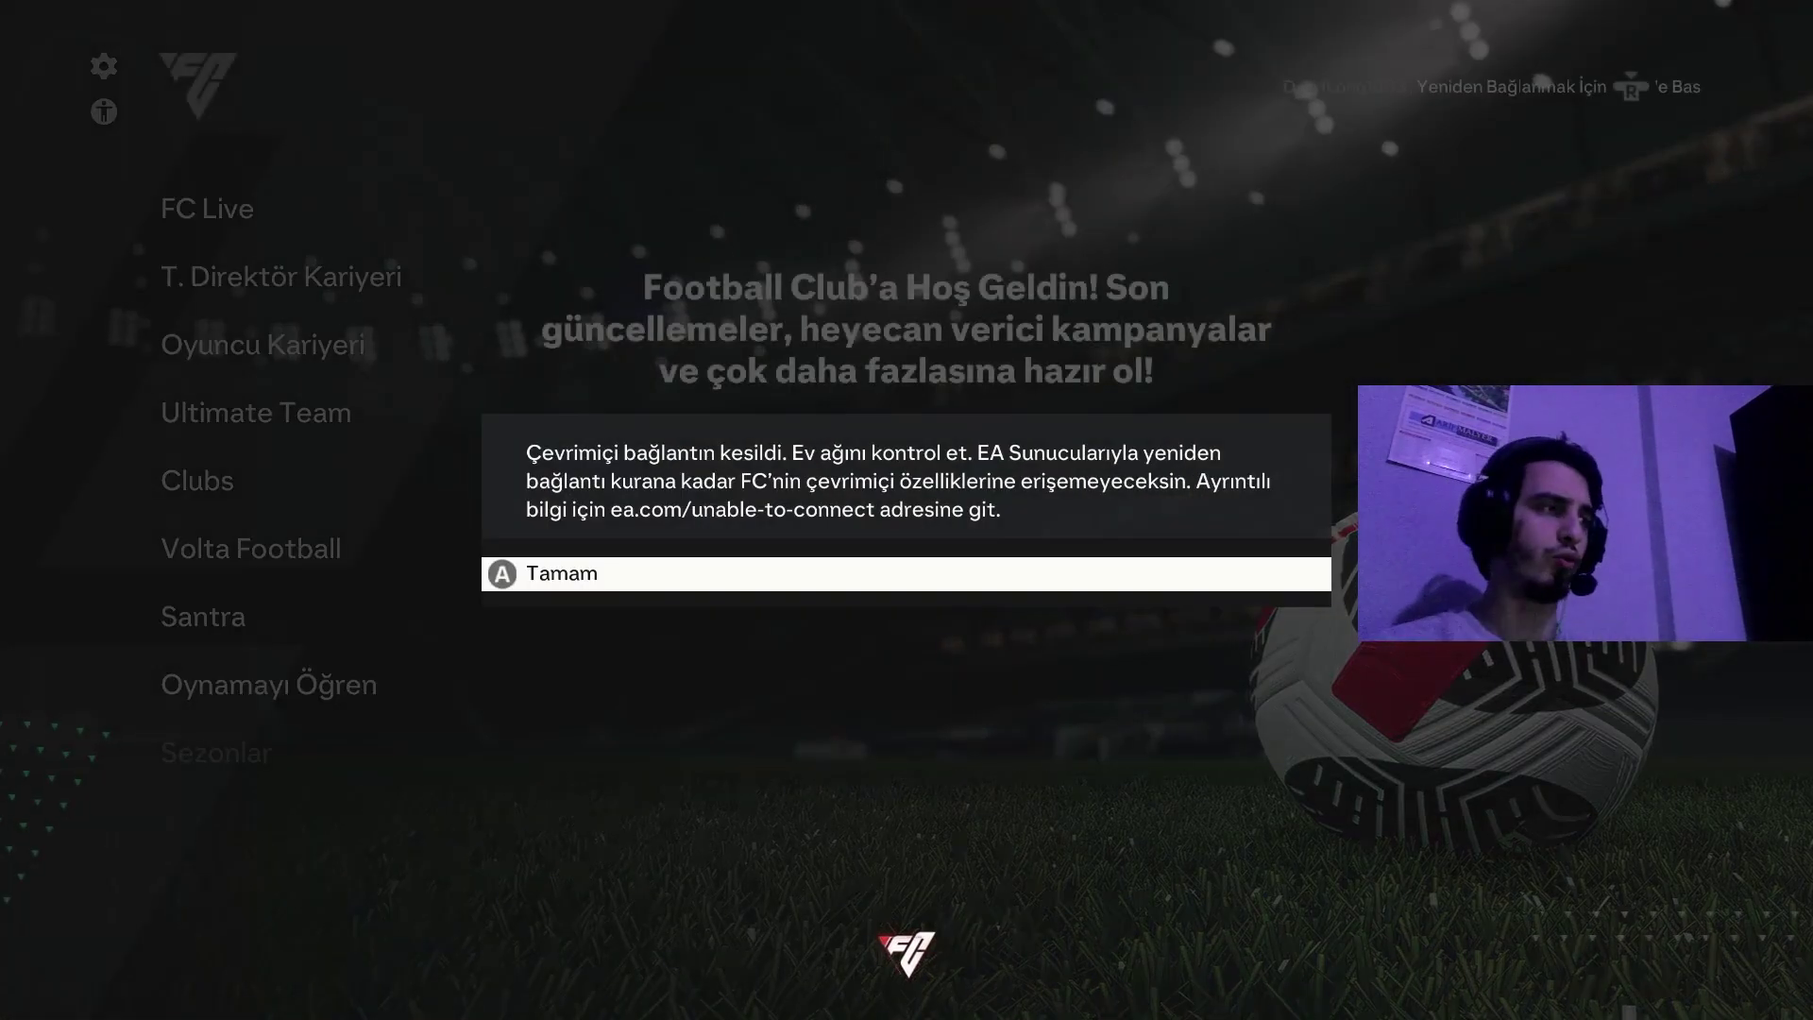
pyautogui.press('Return')
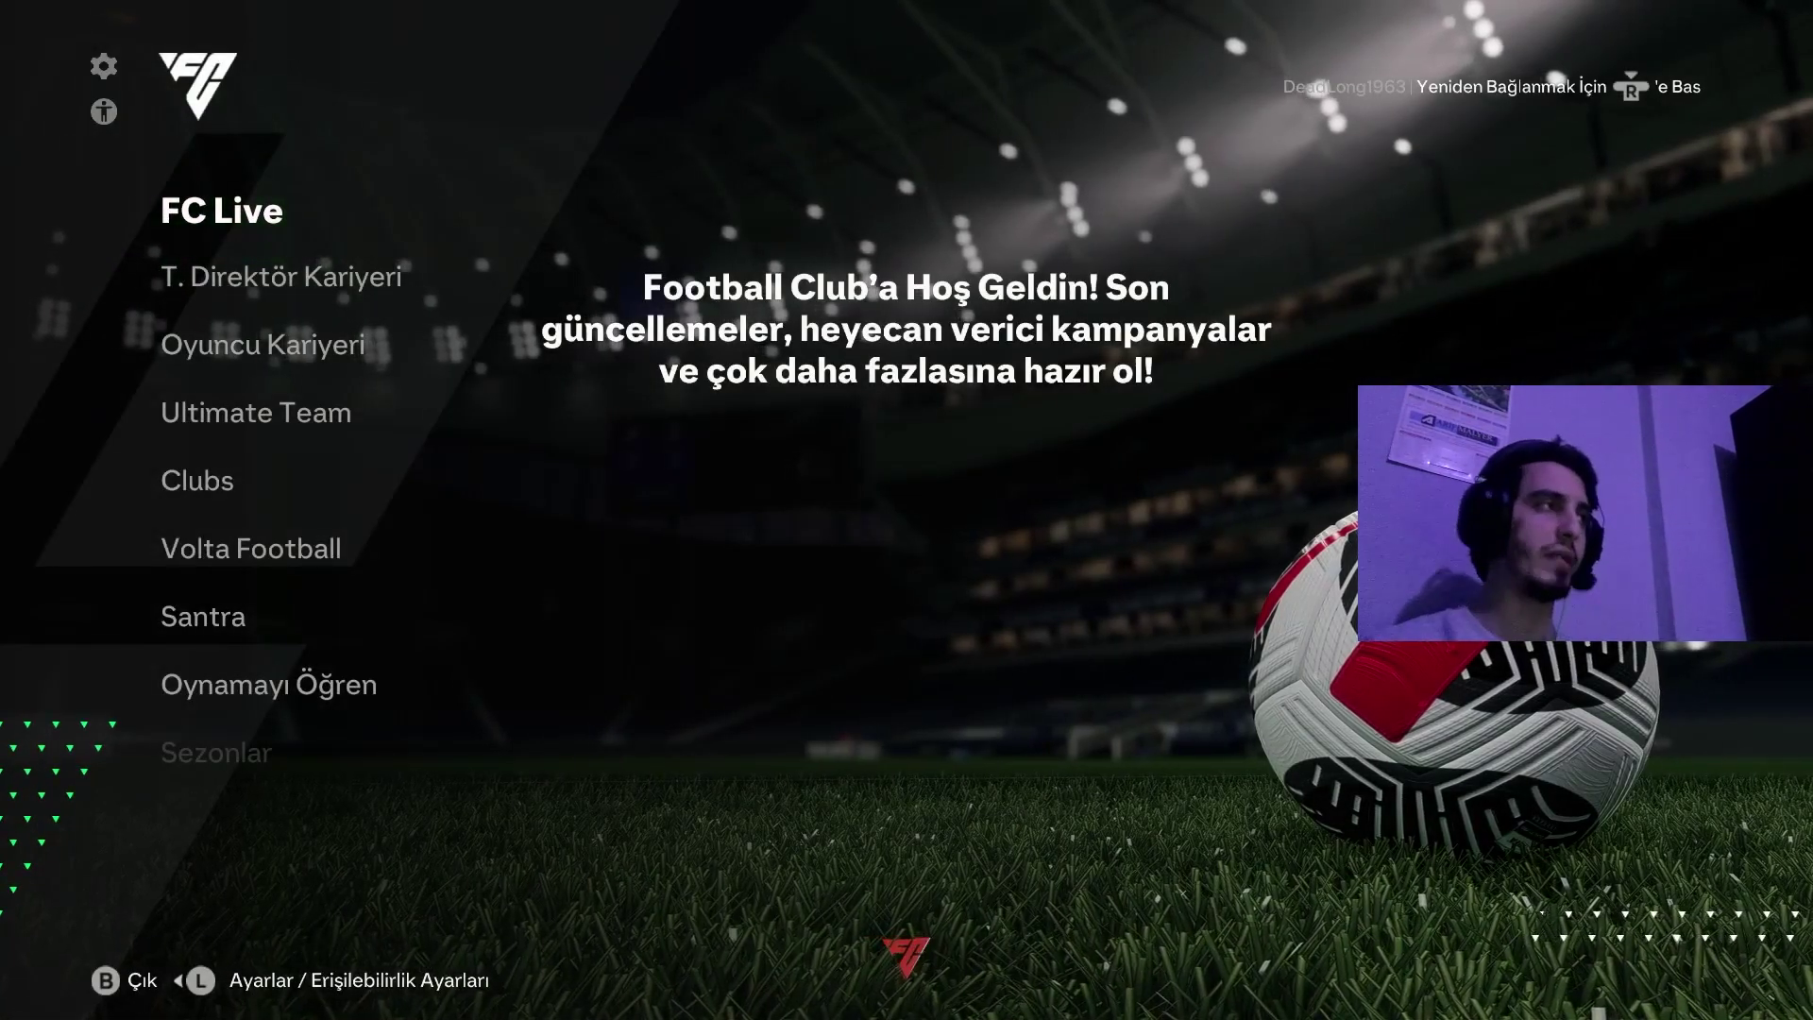
# - Load the TLP Test v3 squads through the Profil section of the game's Özelleştir settings
pyautogui.click(112, 66)
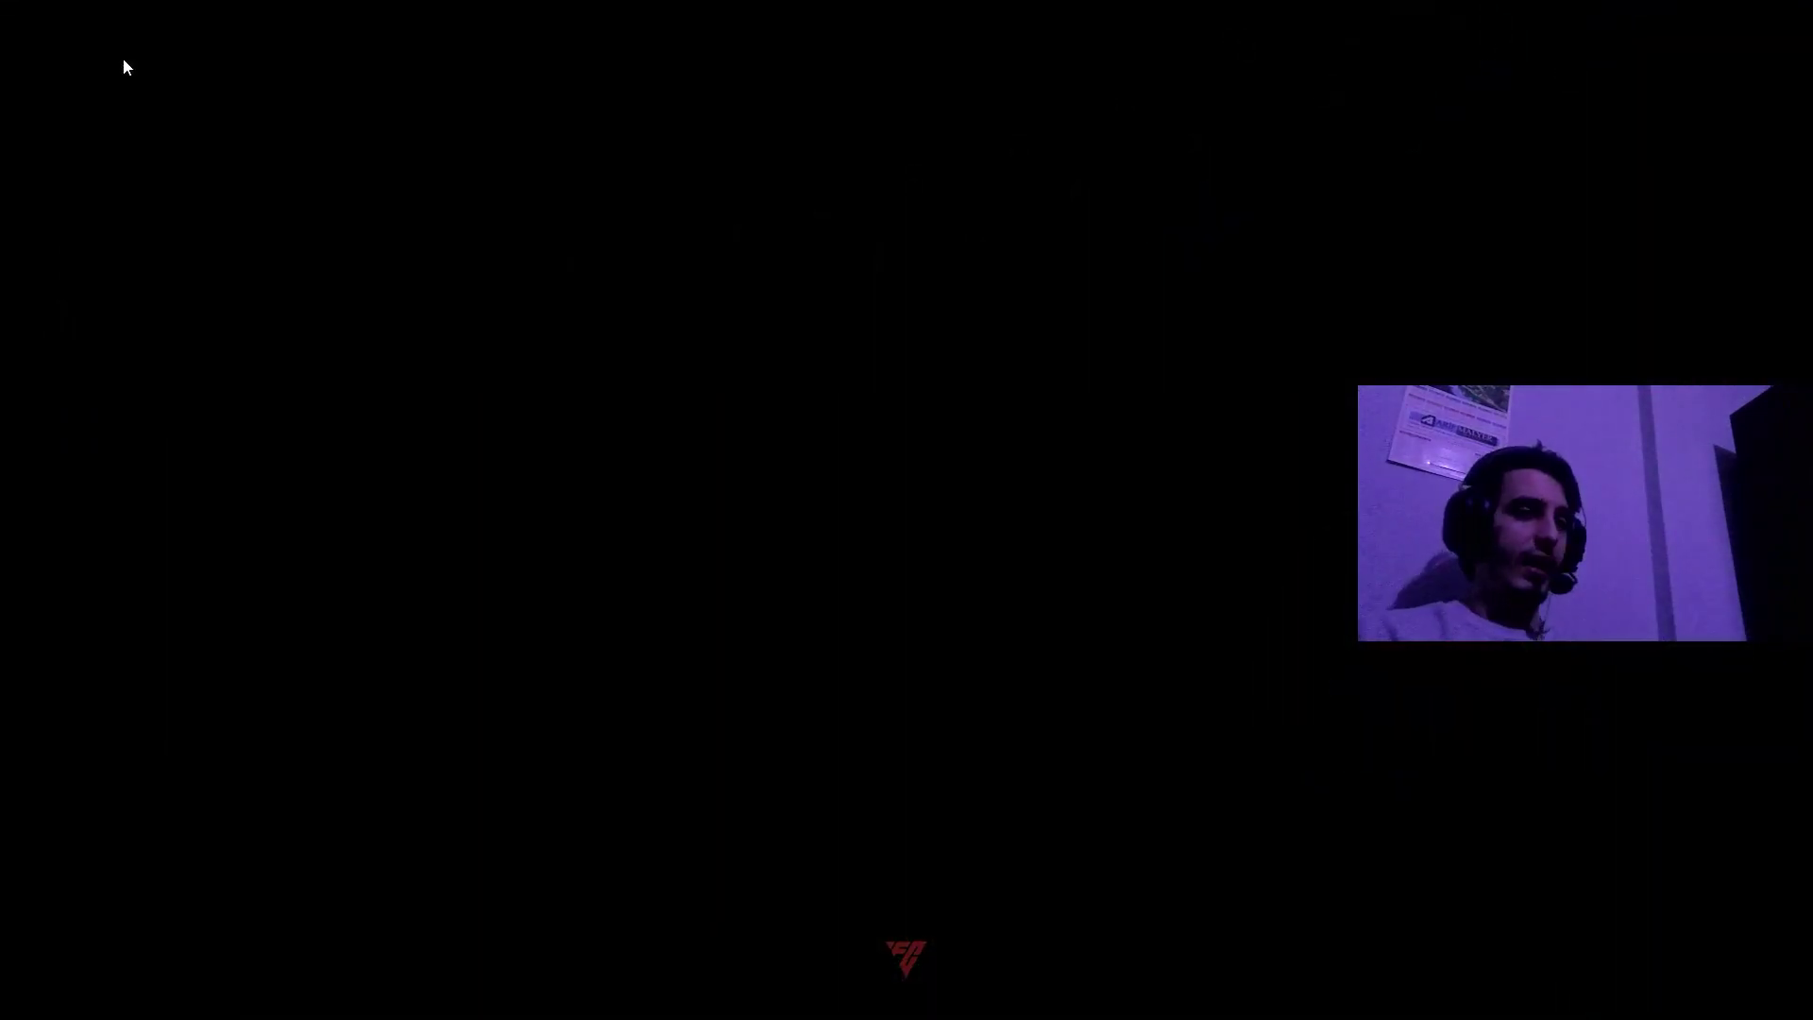
pyautogui.press('Right')
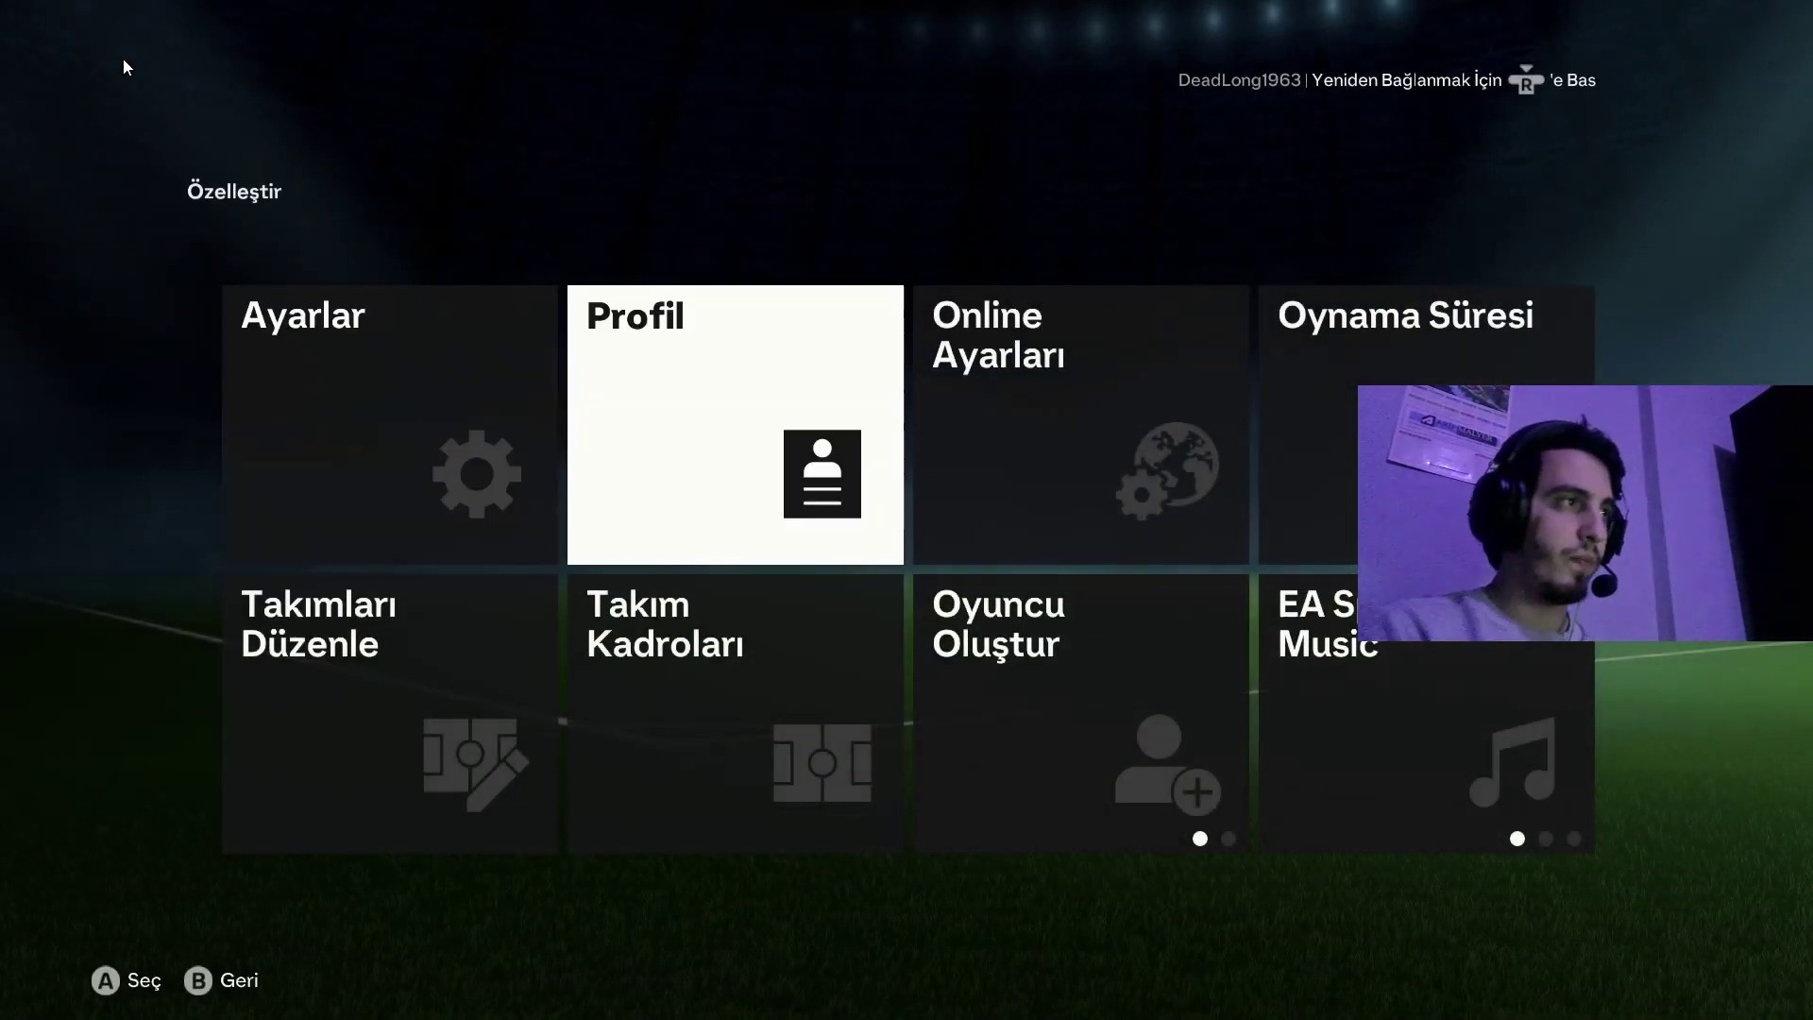
pyautogui.press('Return')
pyautogui.press('Right')
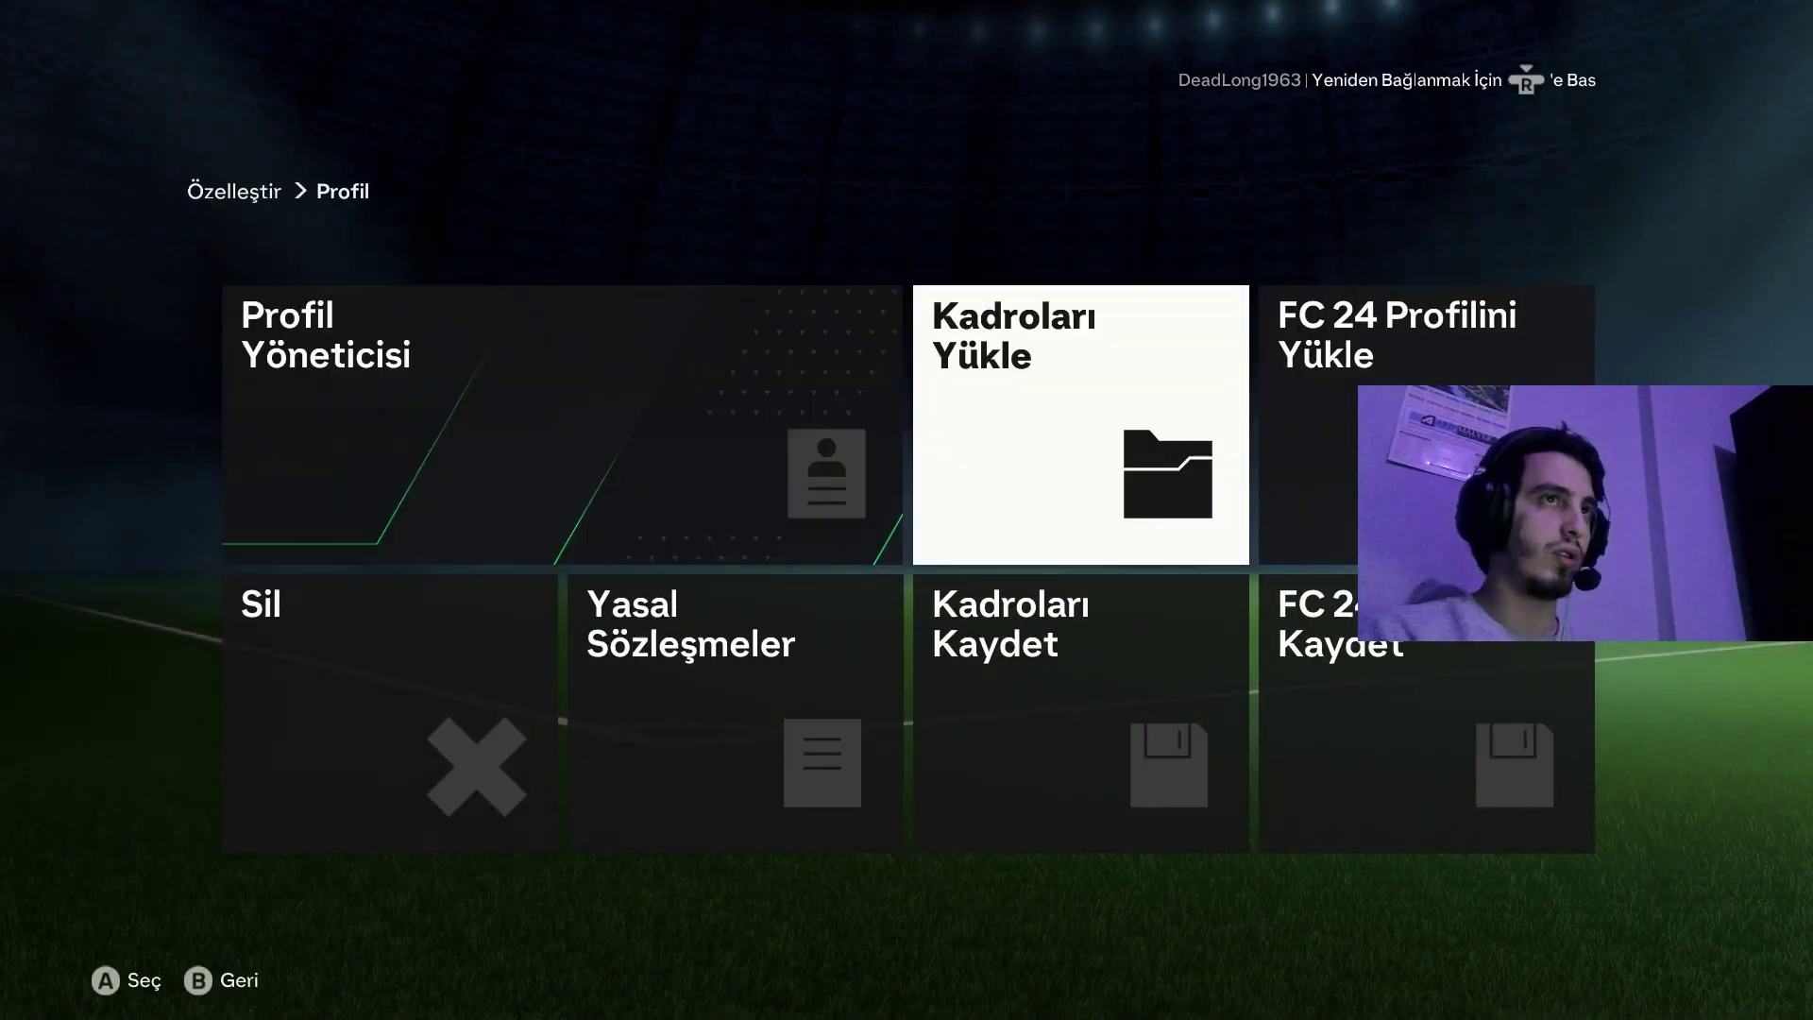
pyautogui.press('Return')
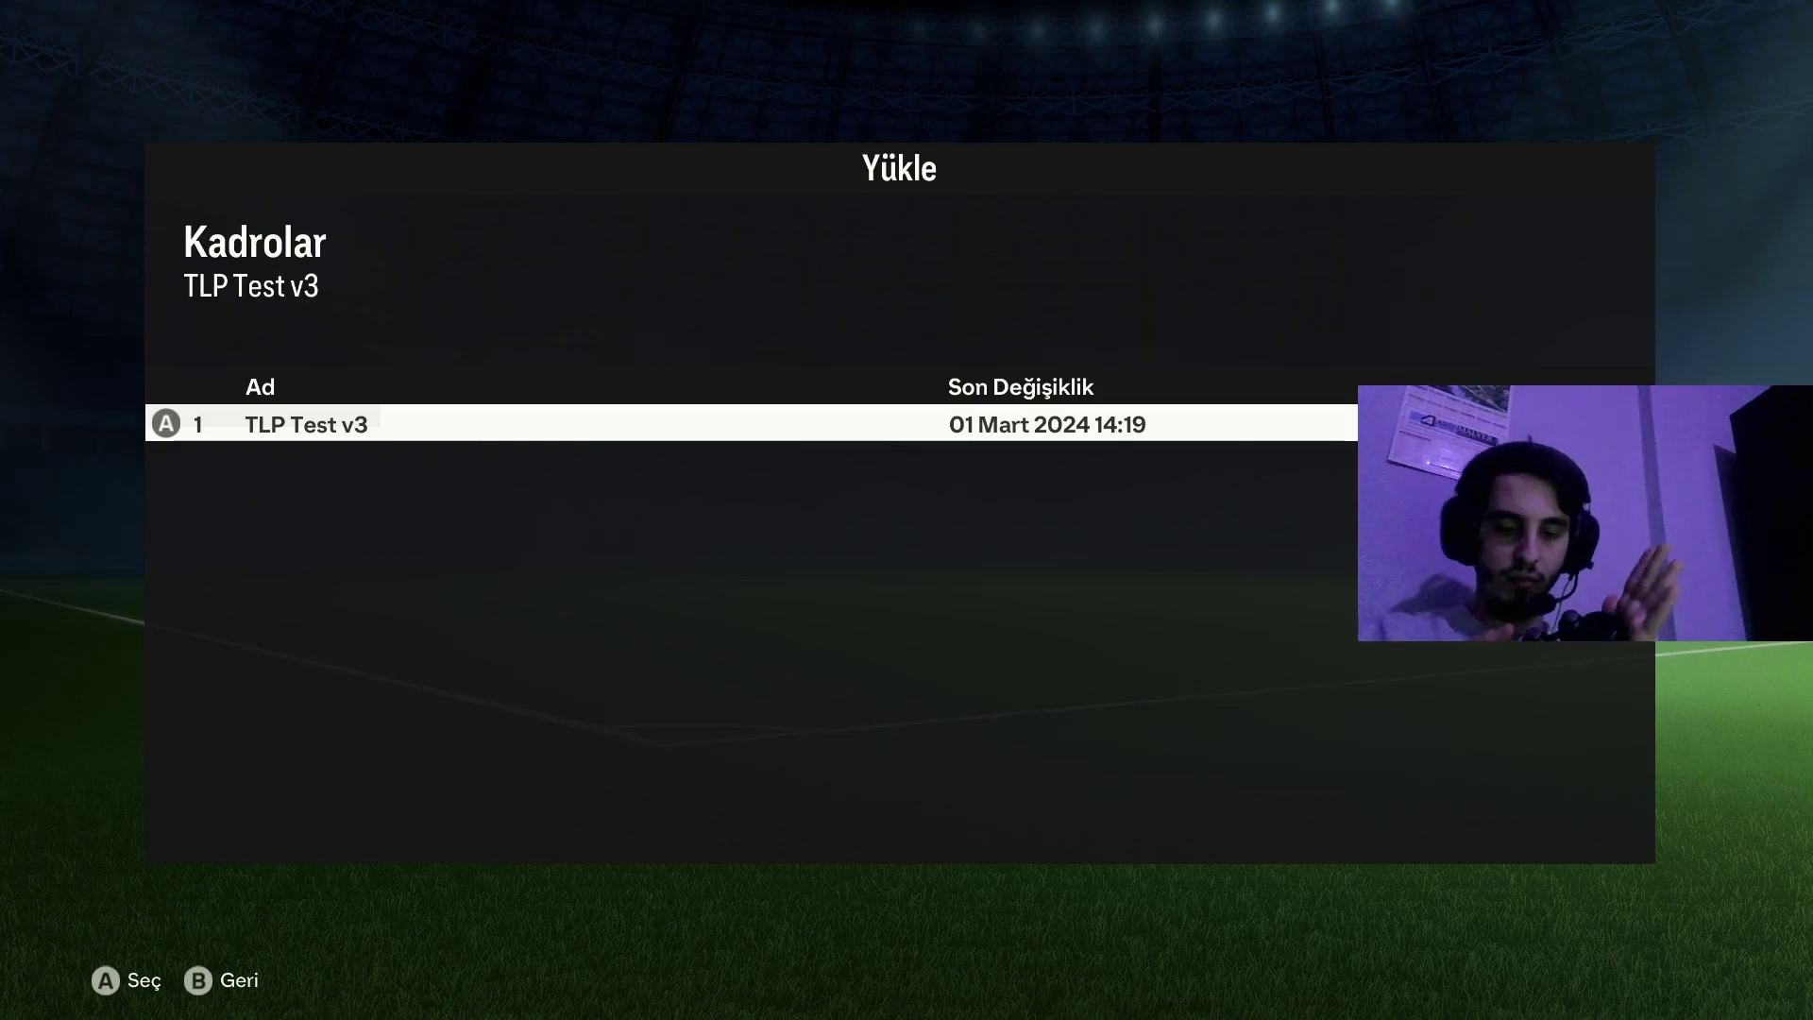
pyautogui.press('Return')
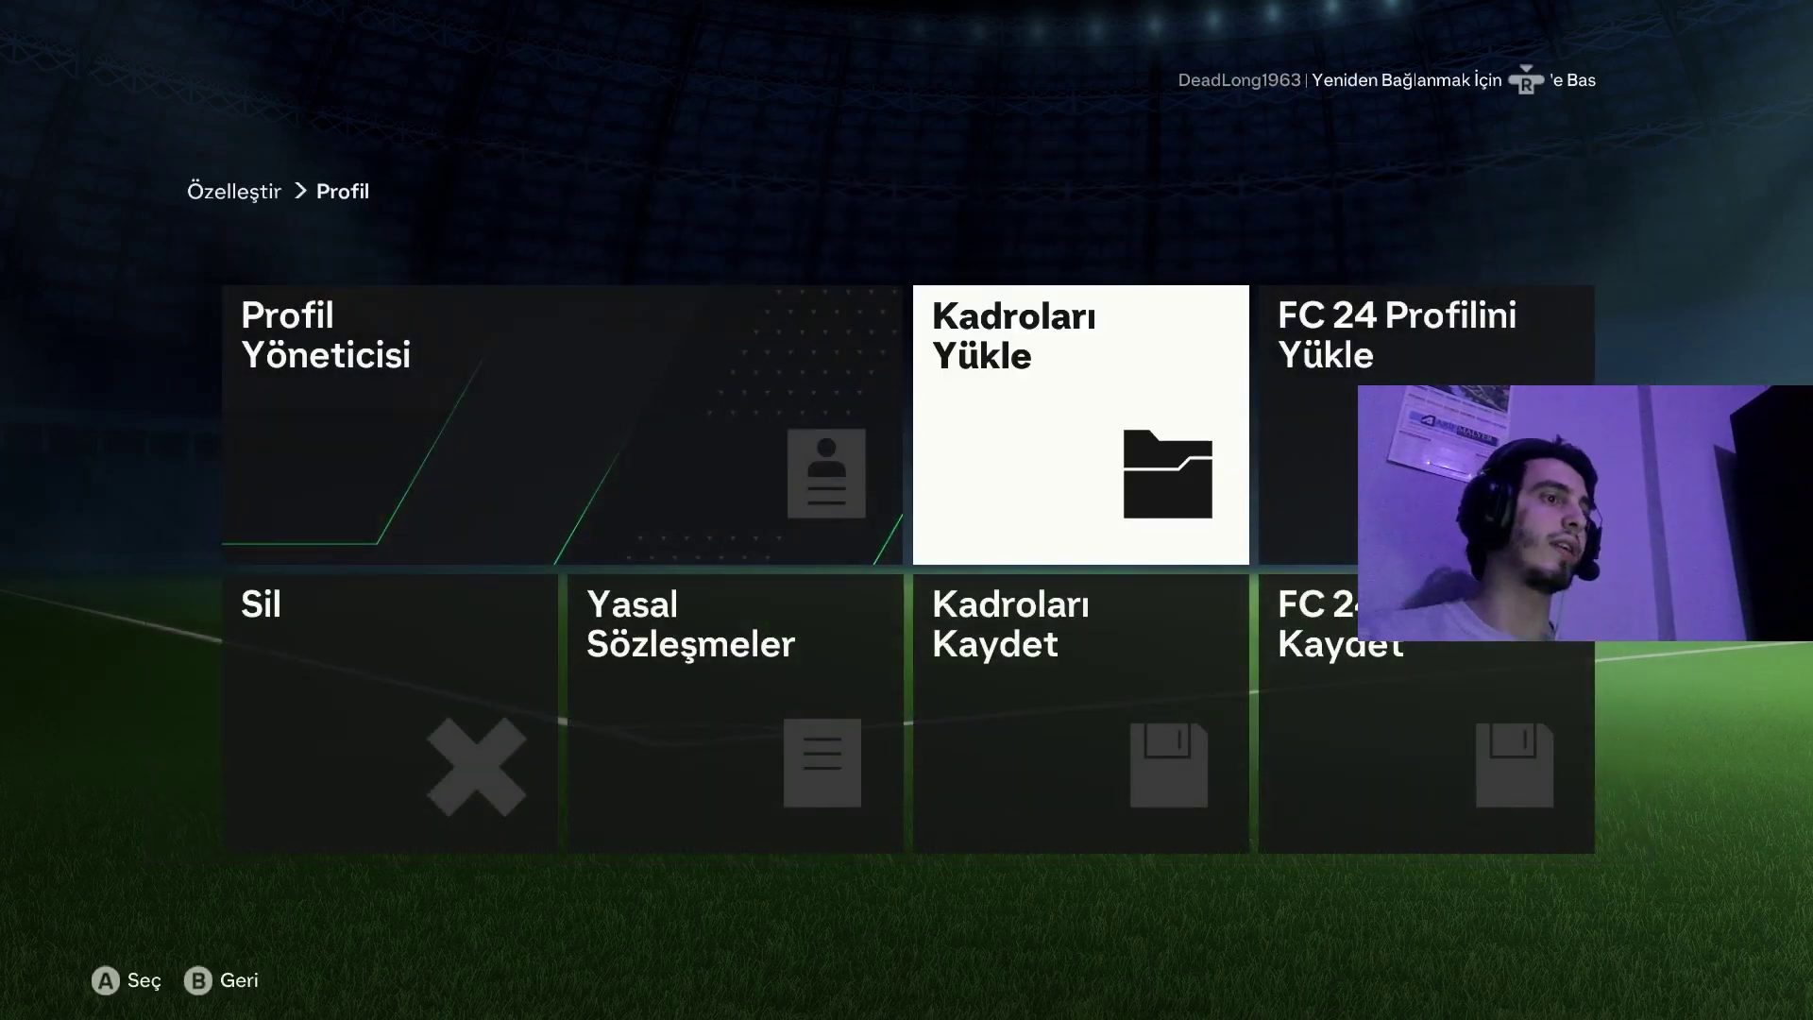
# - Leave the Profil section and open Takım Kadroları to view the team squads
pyautogui.press('Left')
pyautogui.press('Escape')
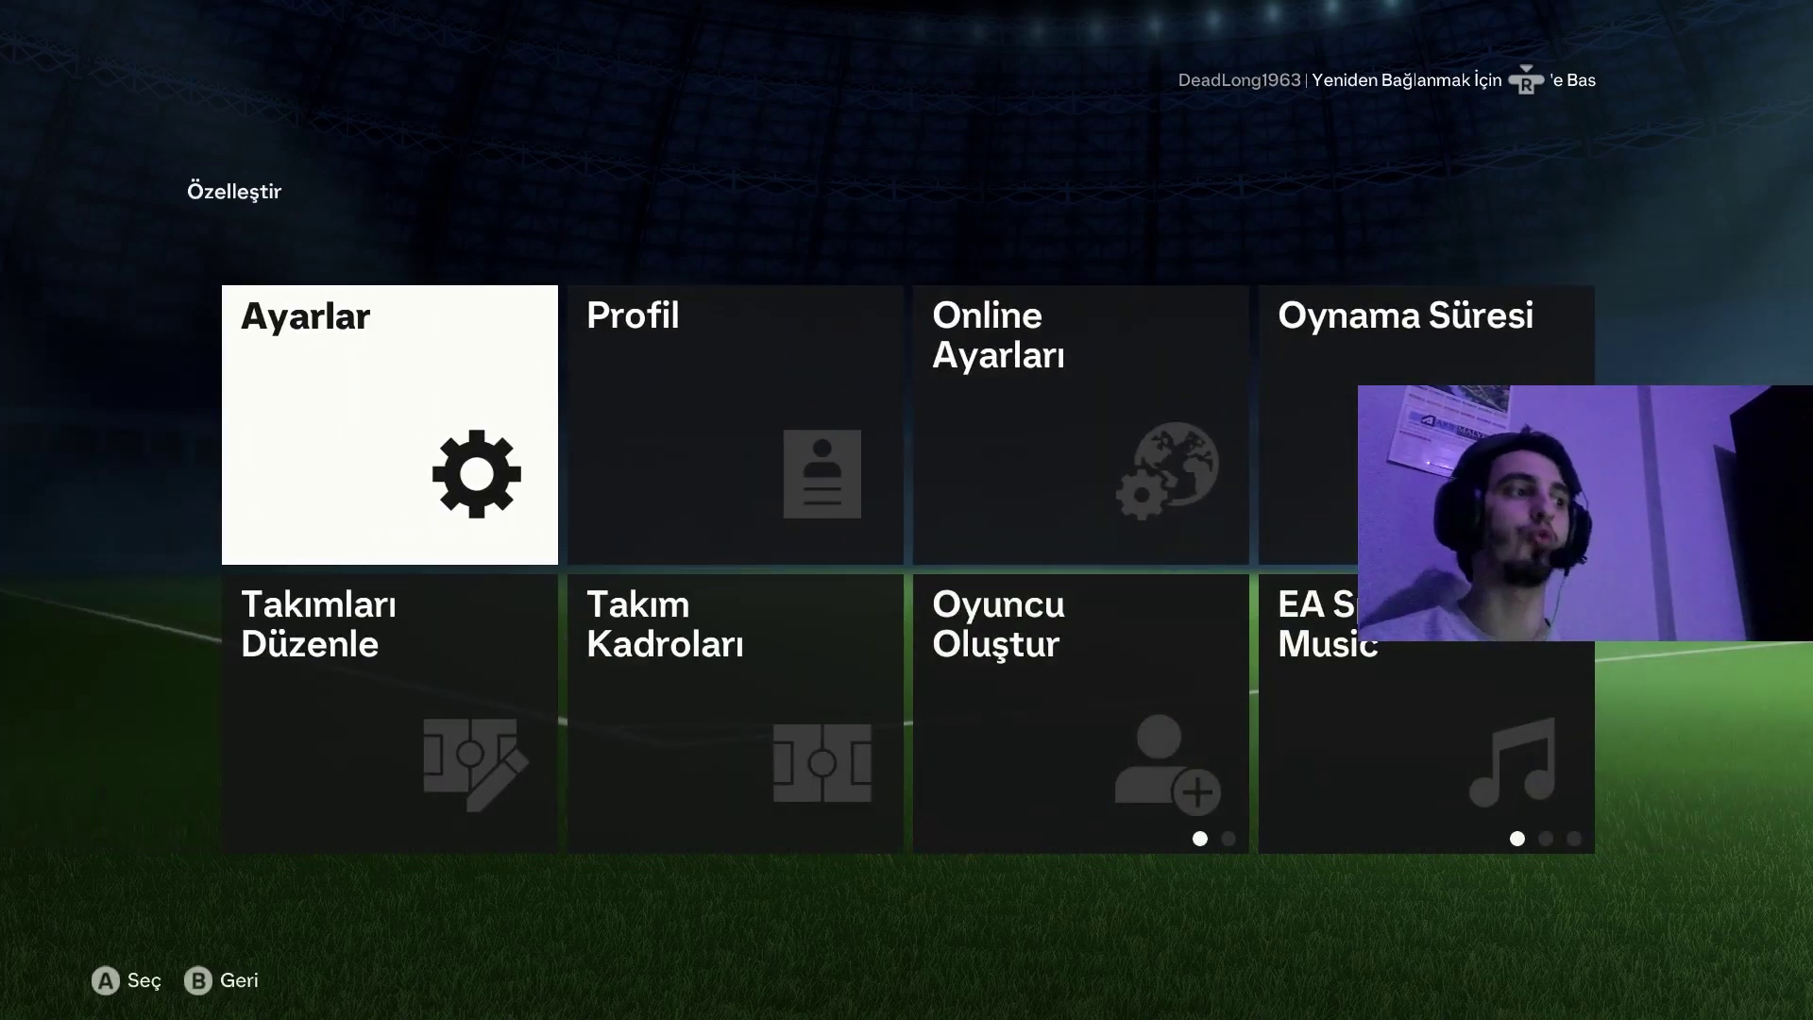
pyautogui.press('Right')
pyautogui.press('Down')
pyautogui.press('Return')
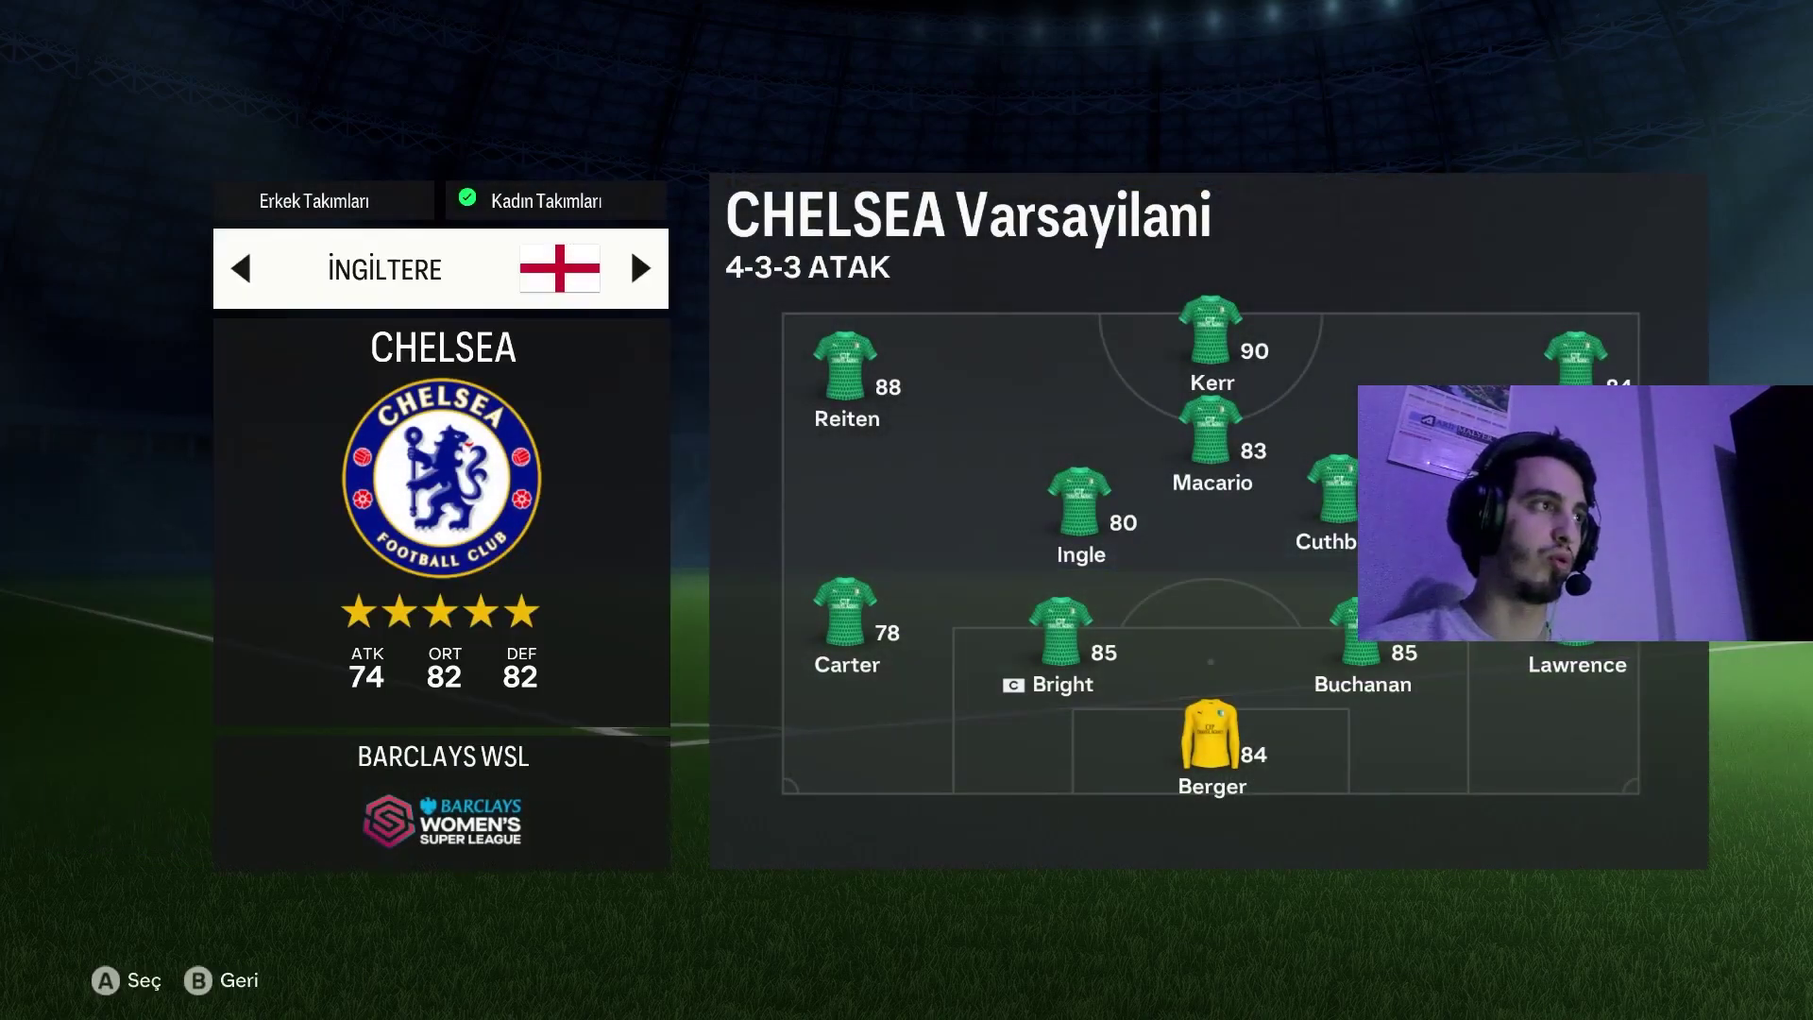
# - Look through the women's teams country by country, from İngiltere past Almanya to the Uluslararası national teams
pyautogui.press('Right')
pyautogui.click(634, 263)
pyautogui.click(632, 255)
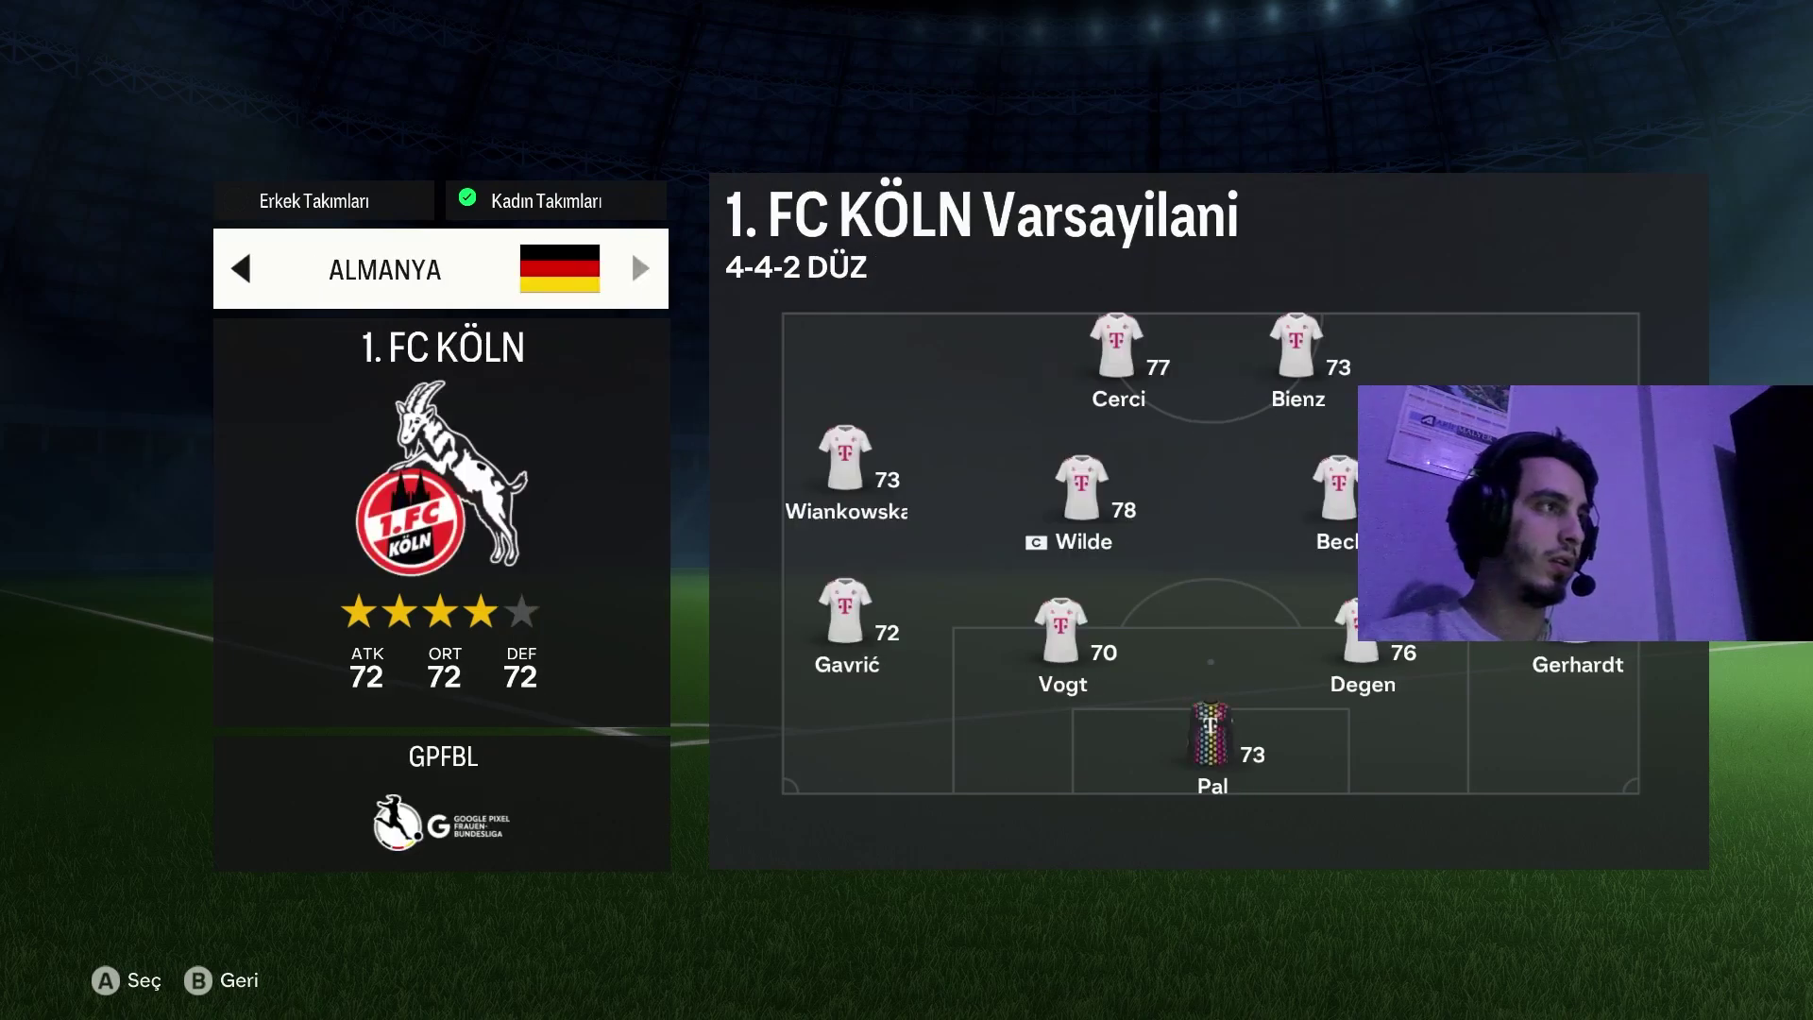
pyautogui.press('Right')
pyautogui.press('Right')
pyautogui.press('Right')
pyautogui.press('Right')
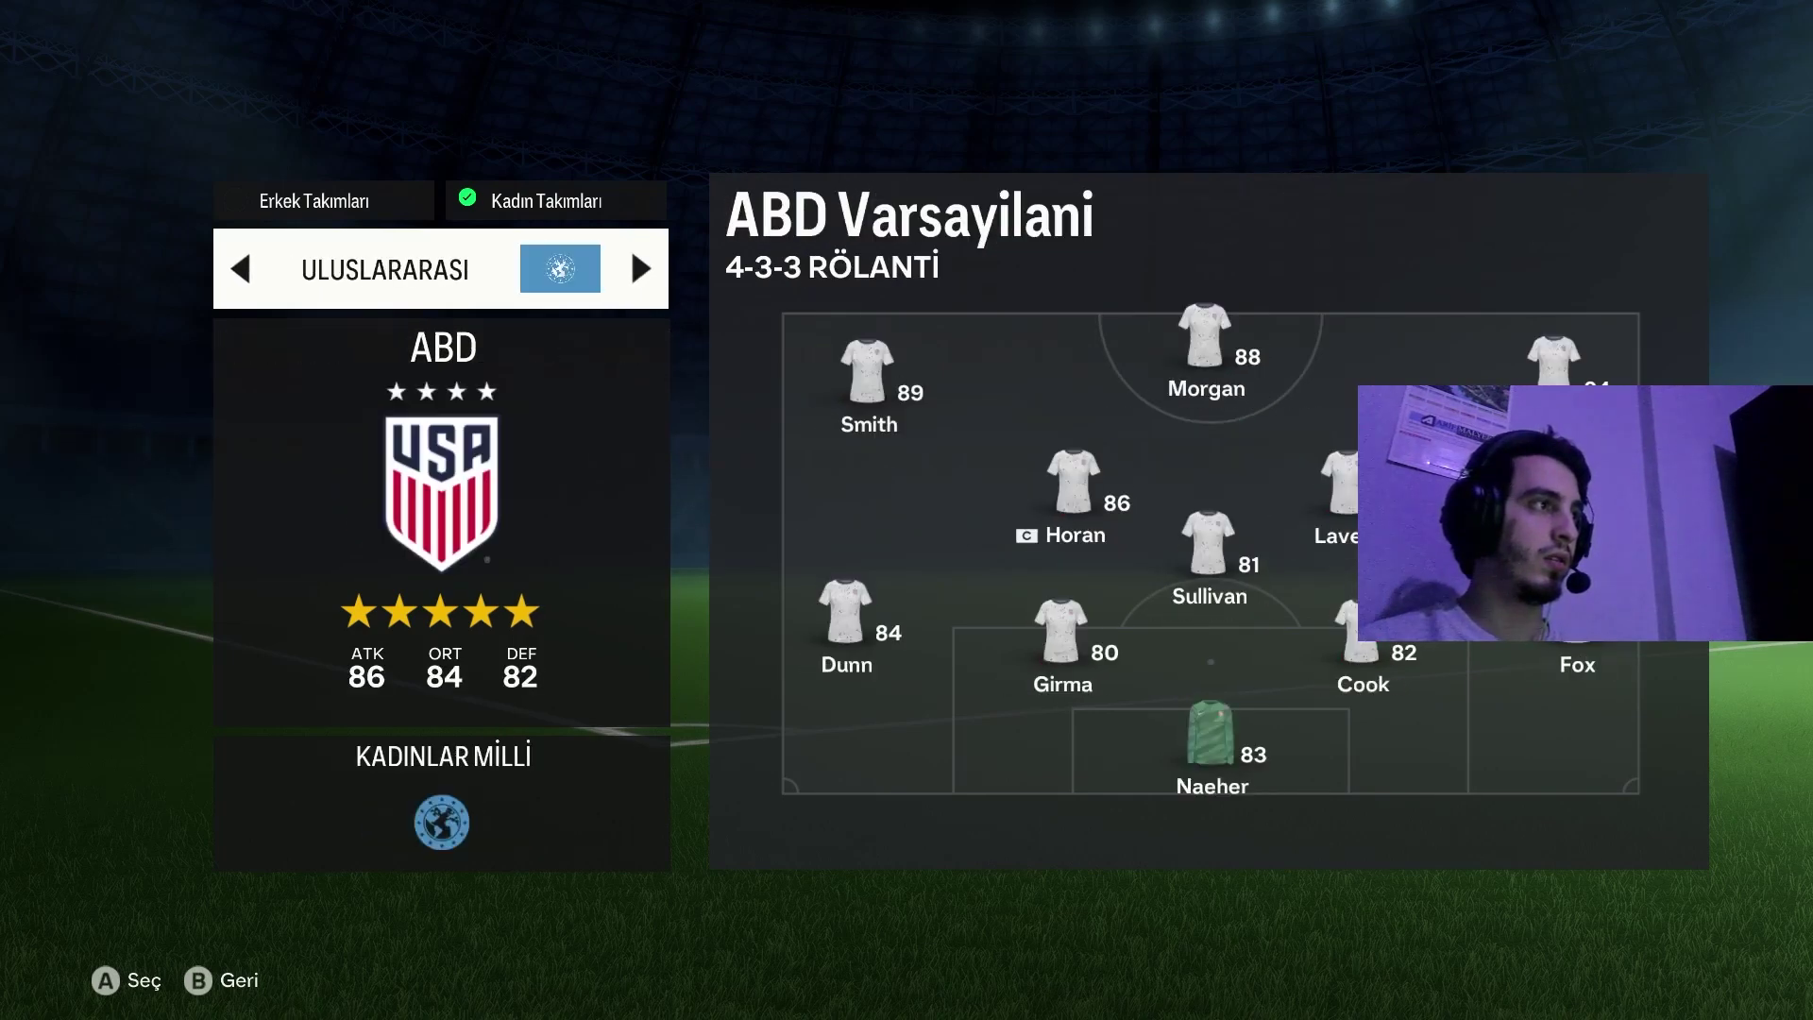
pyautogui.press('Right')
pyautogui.press('Right')
# - Switch to Erkek Takımları and look through the men's teams country by country, from ABD through Belçika, Fransa and Rusya to Türkiye
pyautogui.press('Up')
pyautogui.press('Left')
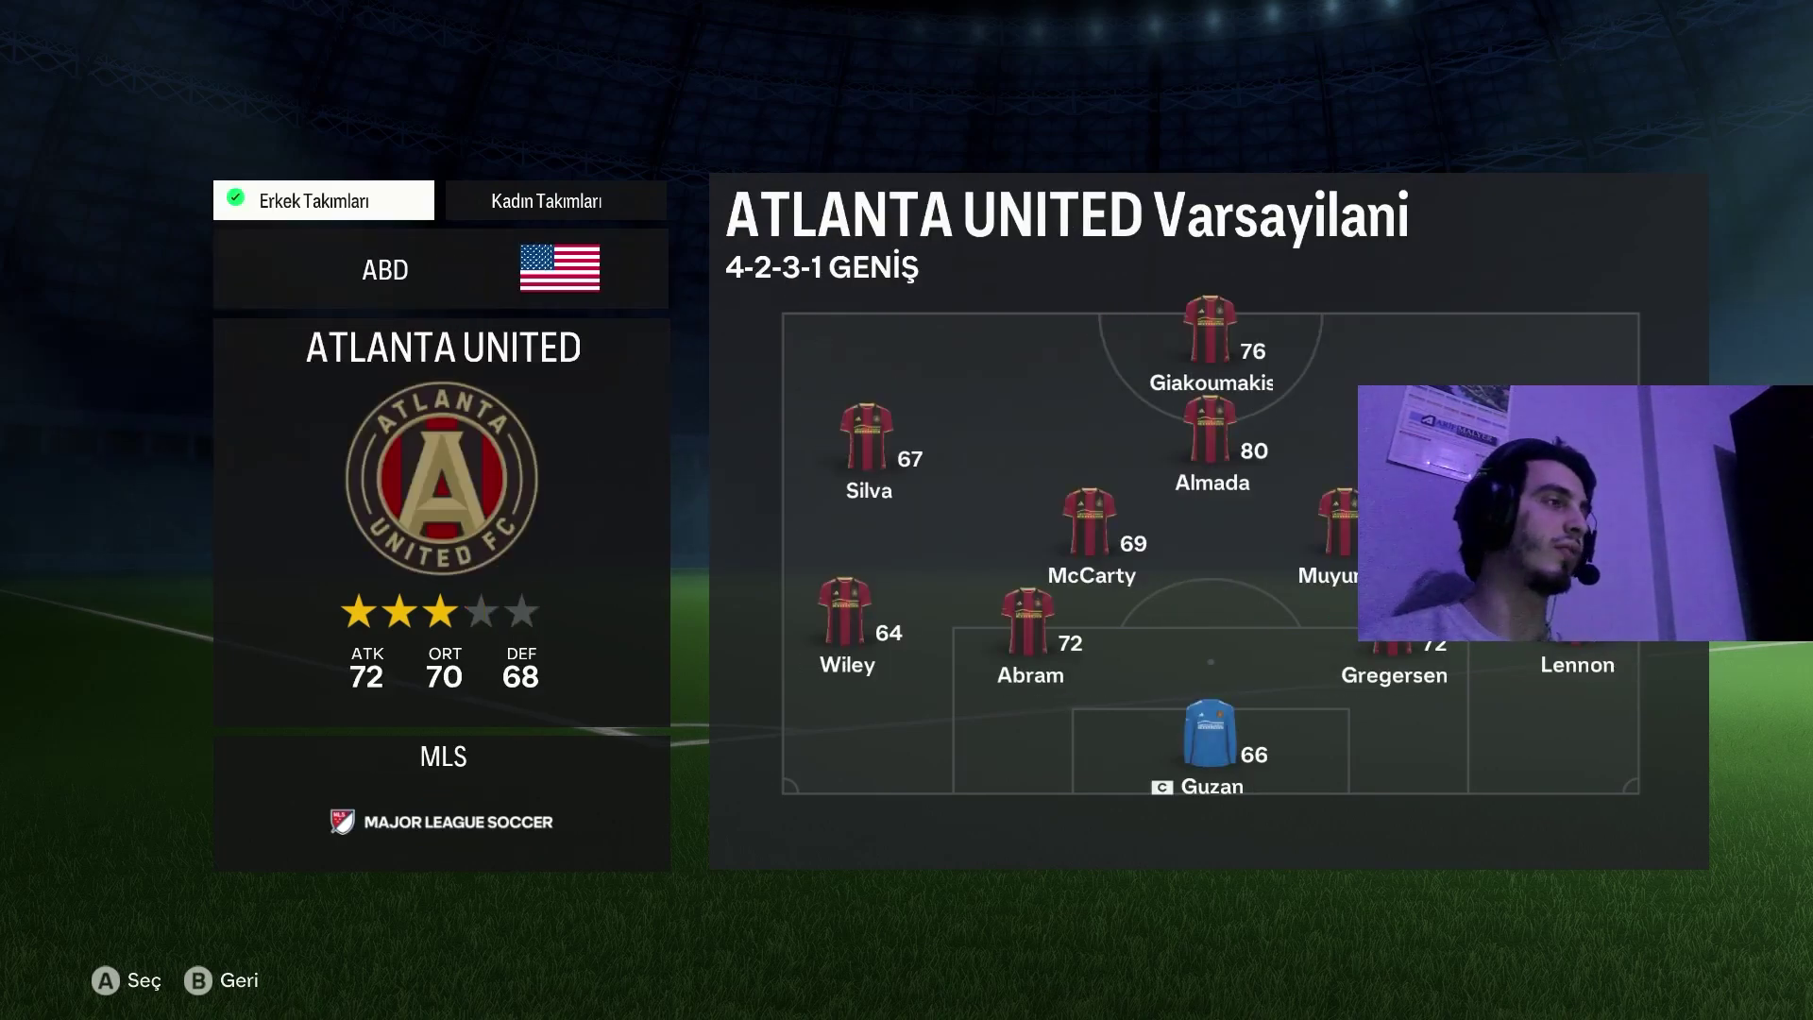
pyautogui.click(631, 247)
pyautogui.click(631, 247)
pyautogui.press('Right')
pyautogui.press('Right')
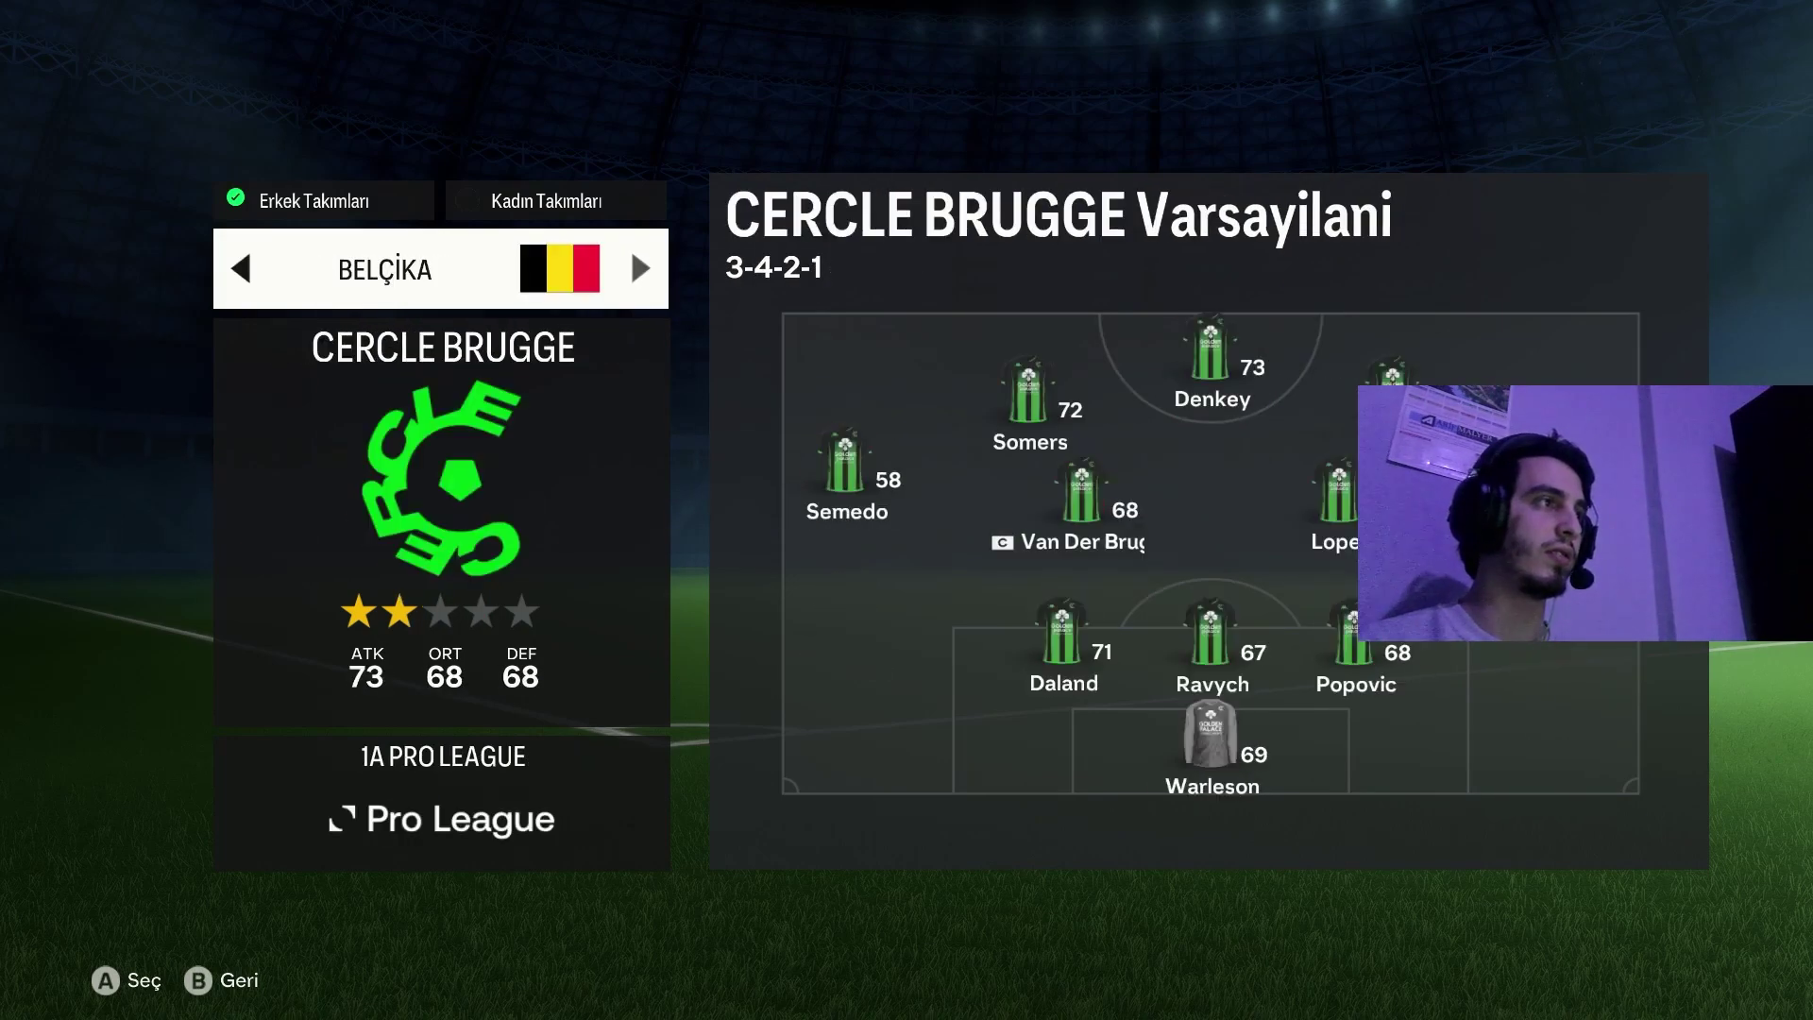
pyautogui.press('Right')
pyautogui.press('Right')
pyautogui.press('Right')
pyautogui.press('Right')
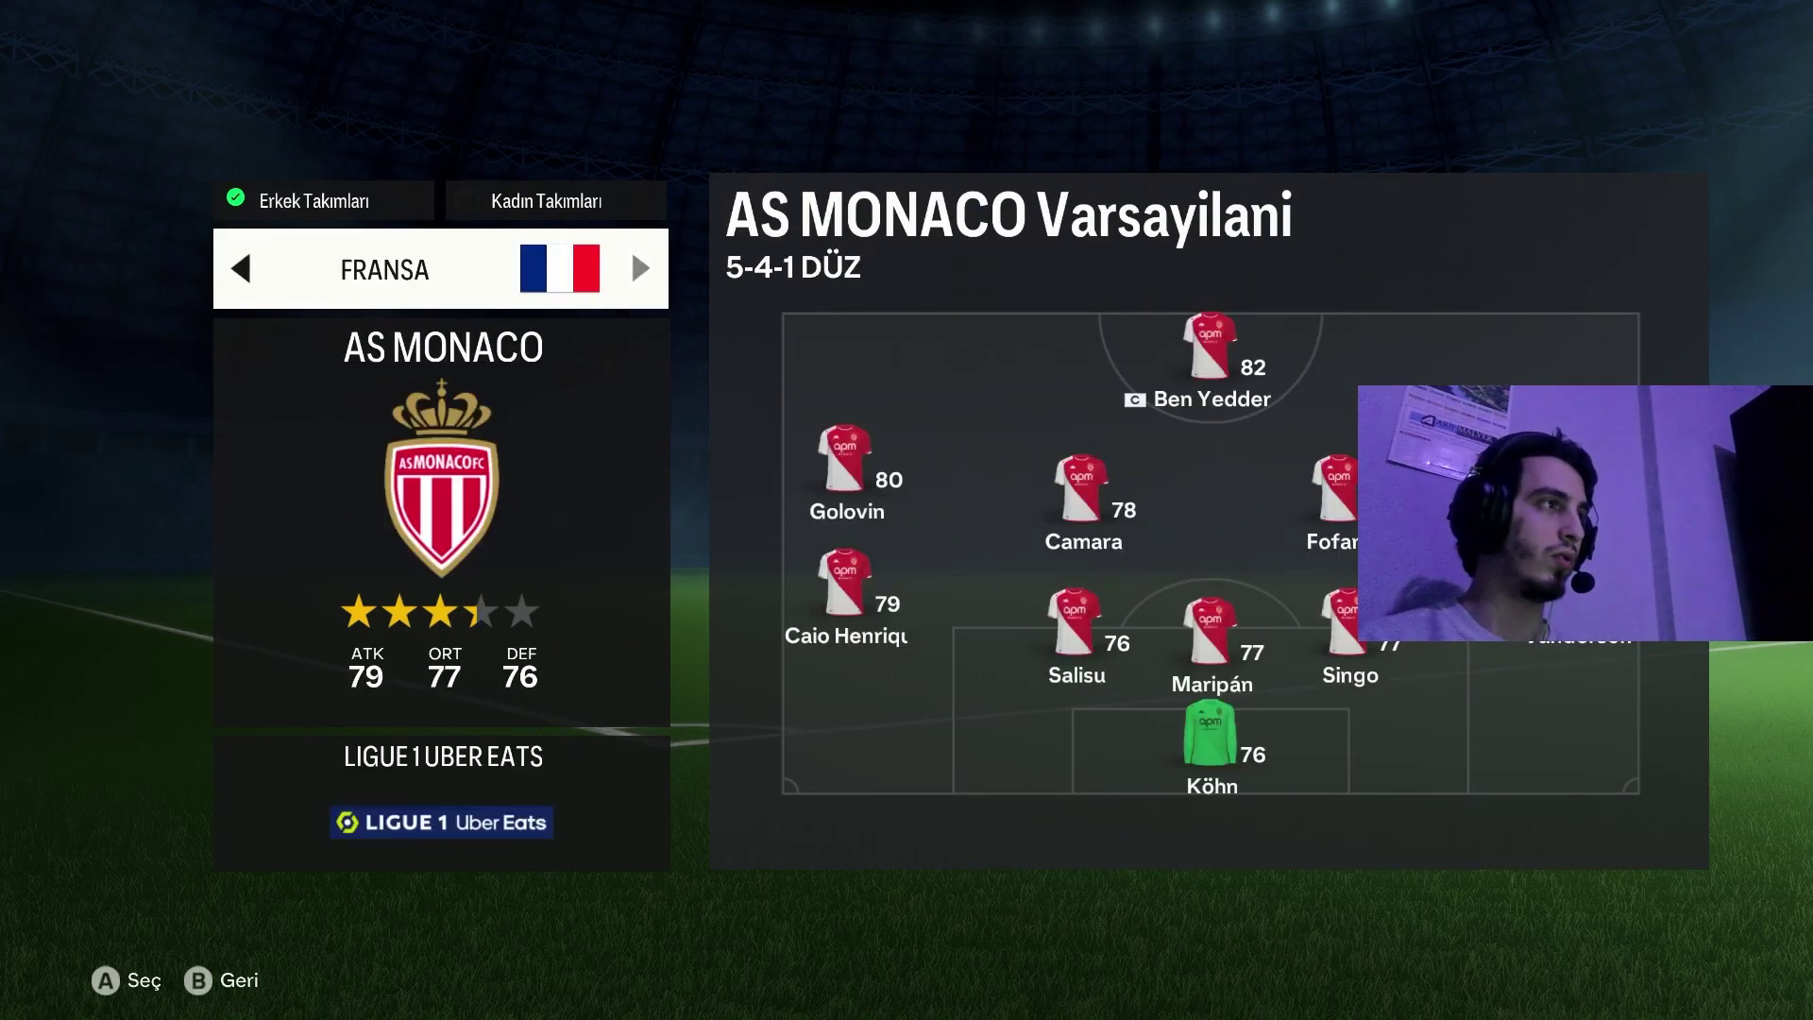
pyautogui.press('Right')
pyautogui.press('Right')
pyautogui.press('Right')
pyautogui.press('Right')
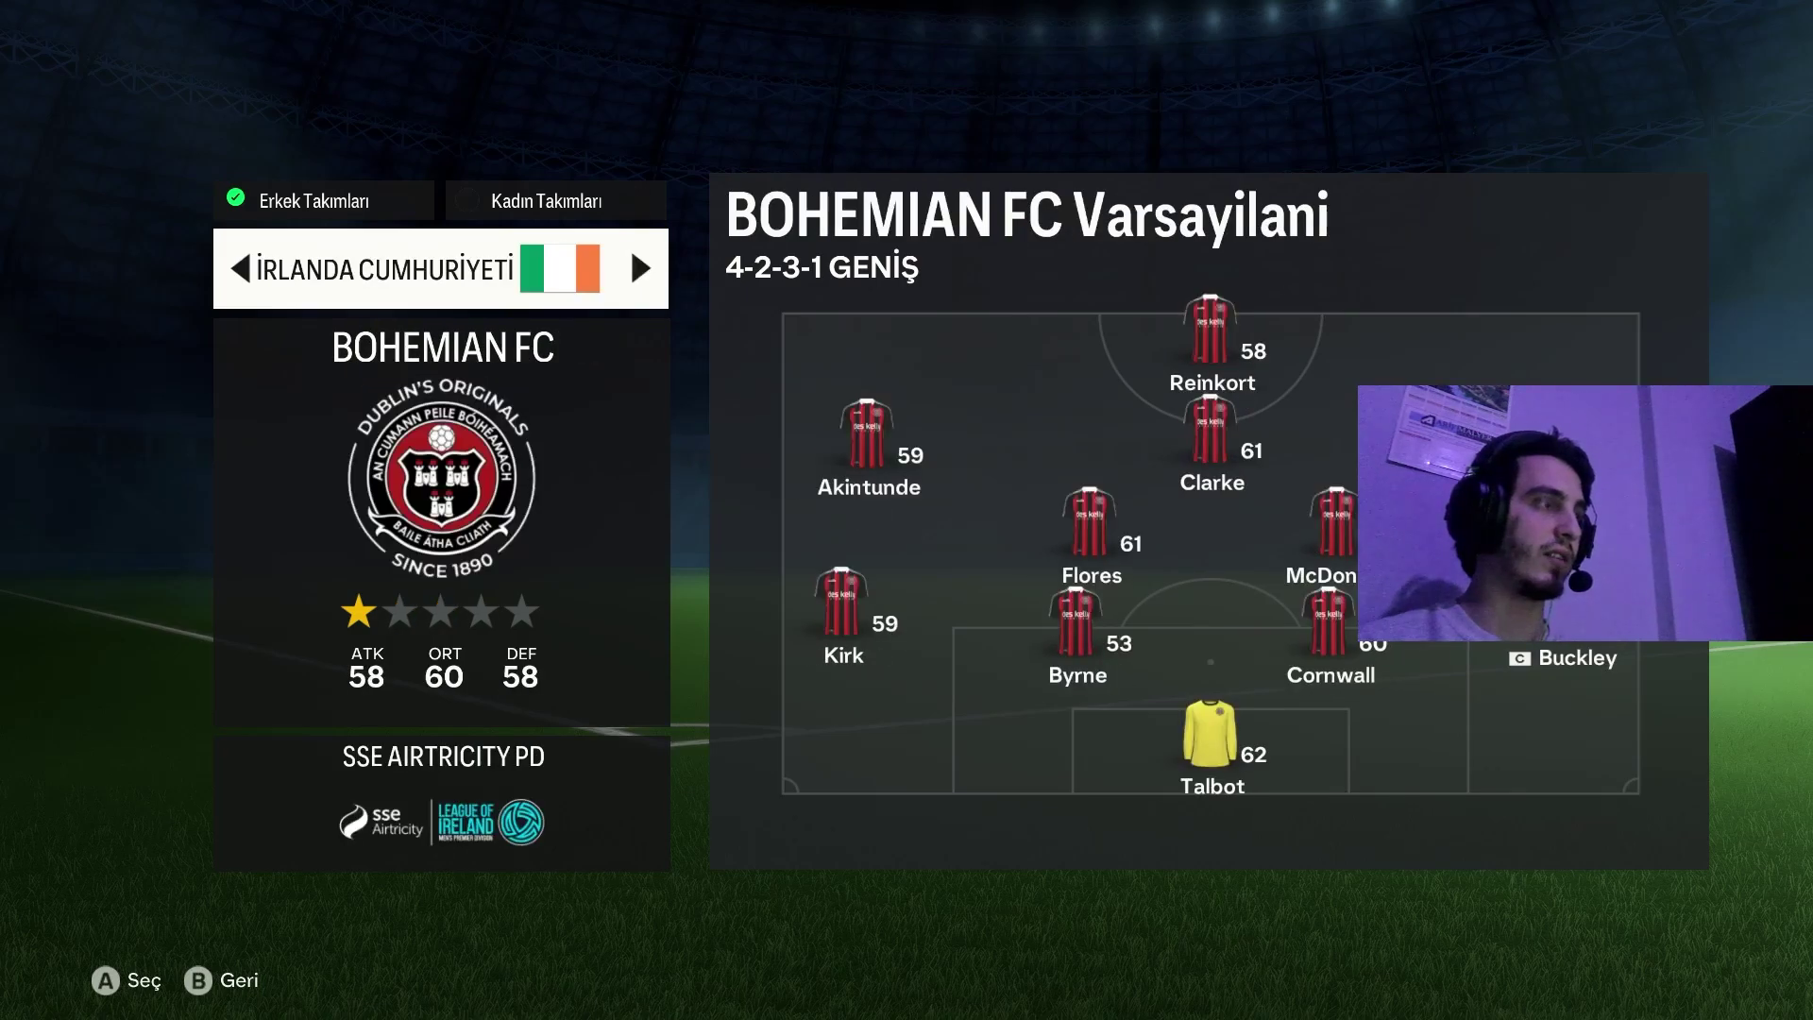
pyautogui.press('Right')
pyautogui.press('Right')
pyautogui.press('Right')
pyautogui.press('Right')
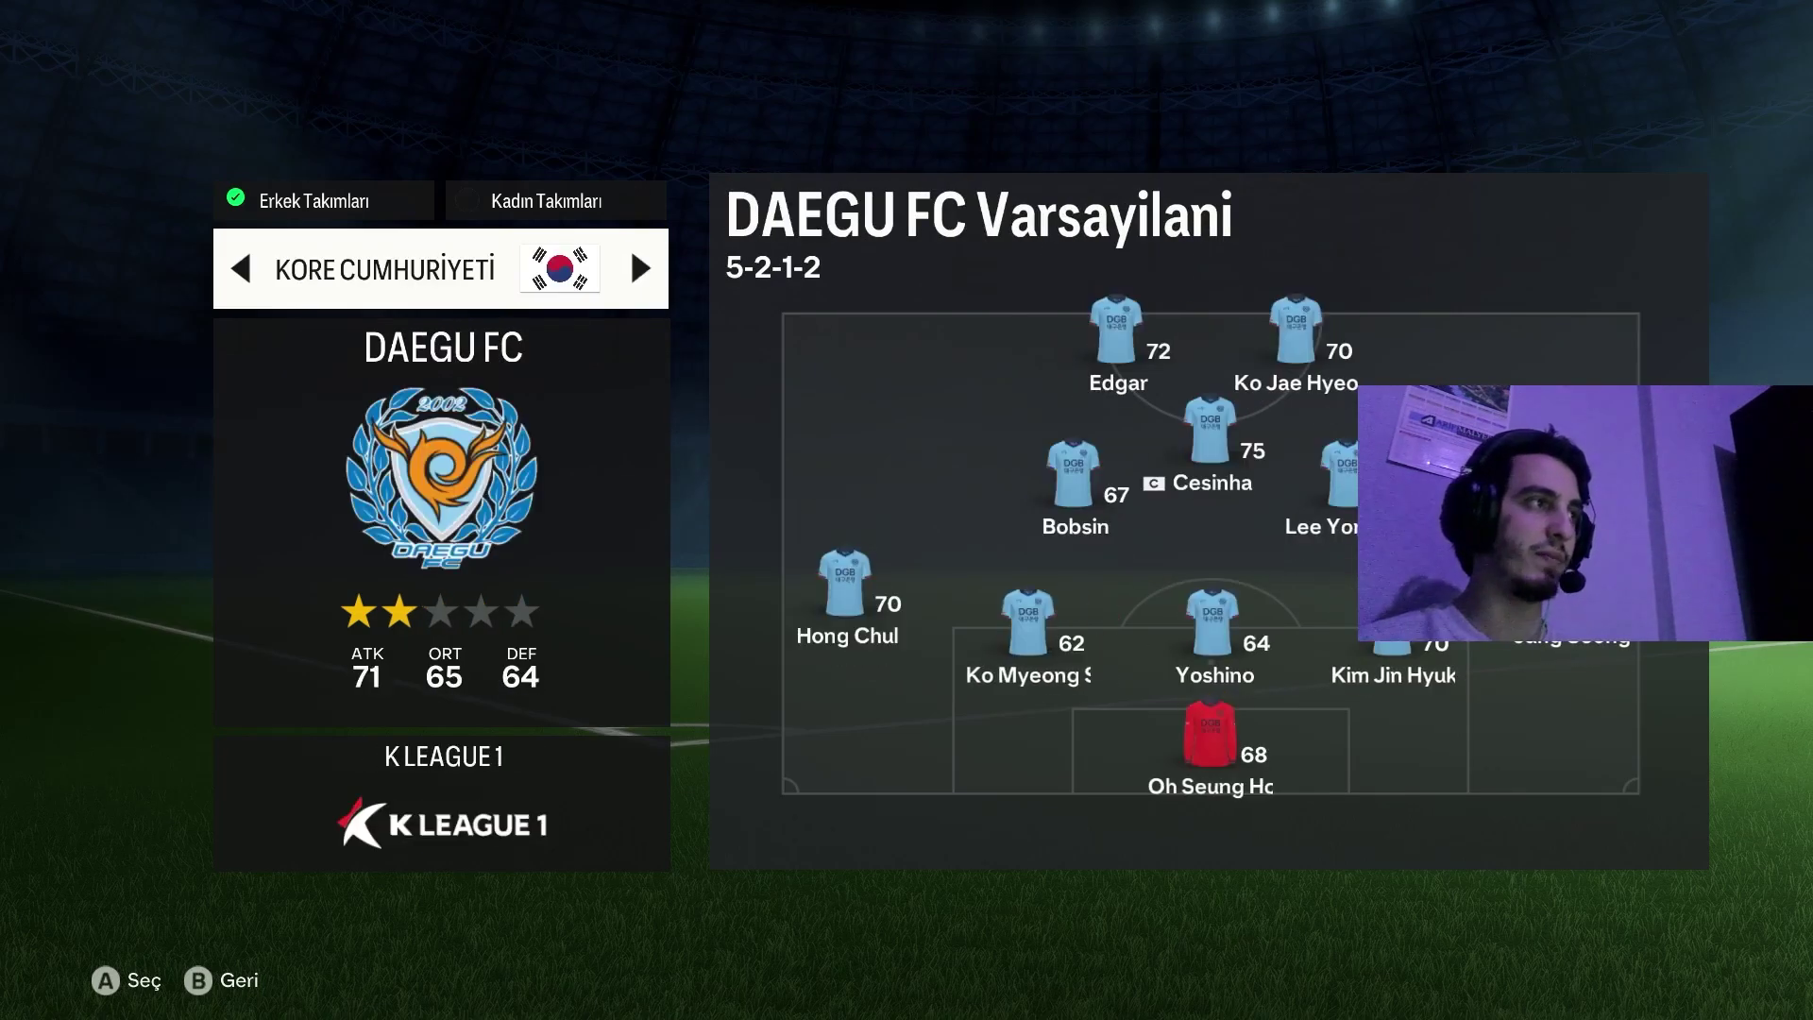
pyautogui.press('Right')
pyautogui.press('Right')
pyautogui.press('Right')
pyautogui.press('Right')
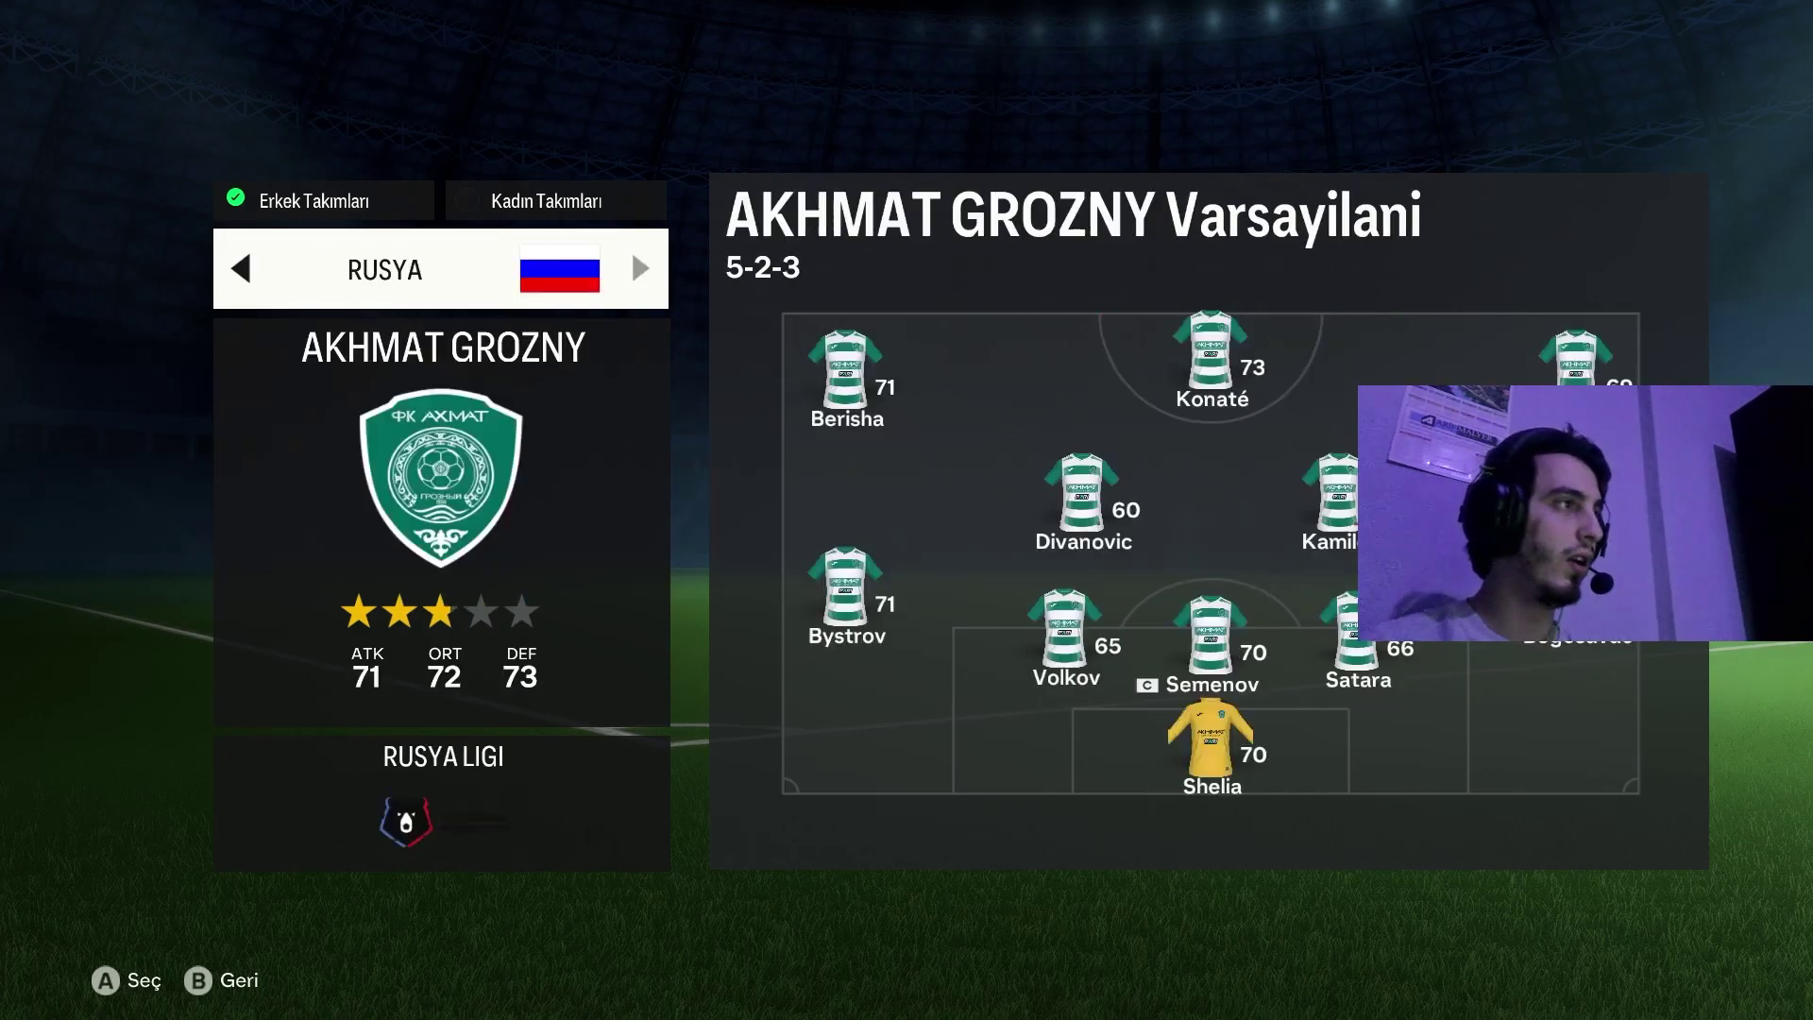
pyautogui.press('Right')
pyautogui.press('Right')
pyautogui.press('Right')
# - Look through Türkiye's leagues, from Süper Lig through Trendyol 1.Lig, TFF 2.Lig and TFF 3.Lig back to Süper Lig
pyautogui.press('Down')
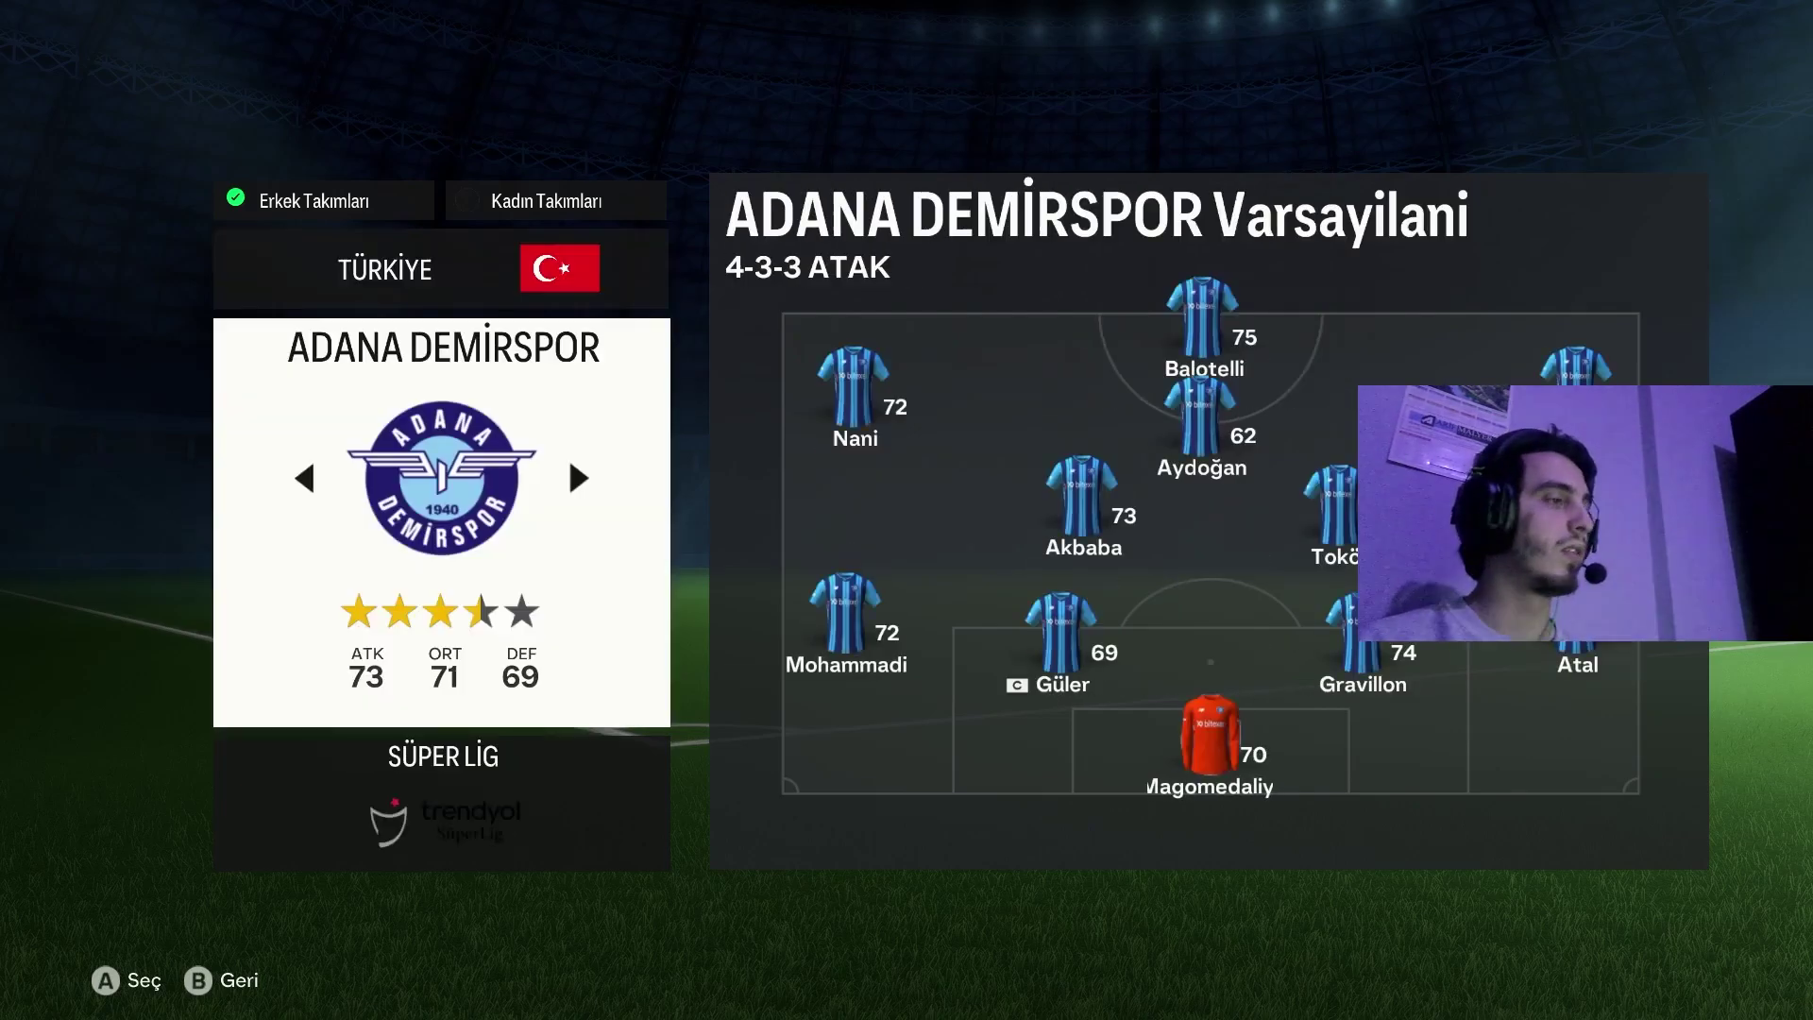
pyautogui.press('Down')
pyautogui.press('Right')
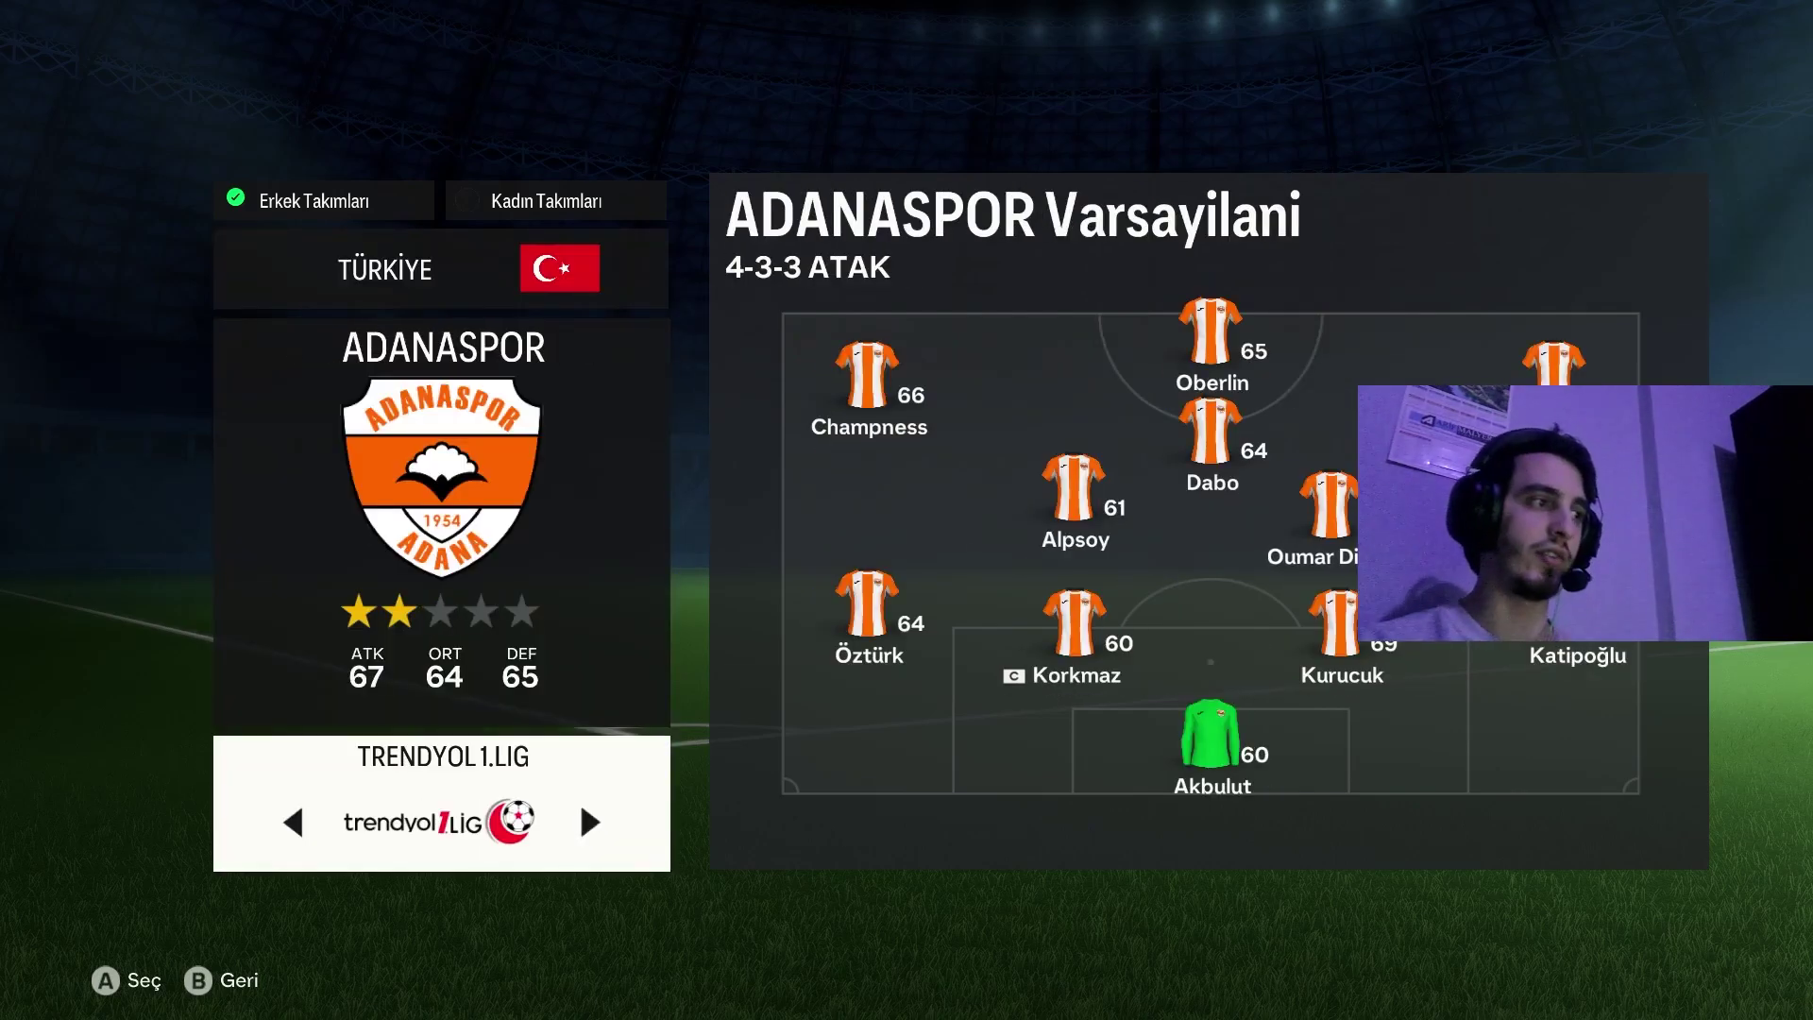
pyautogui.press('Right')
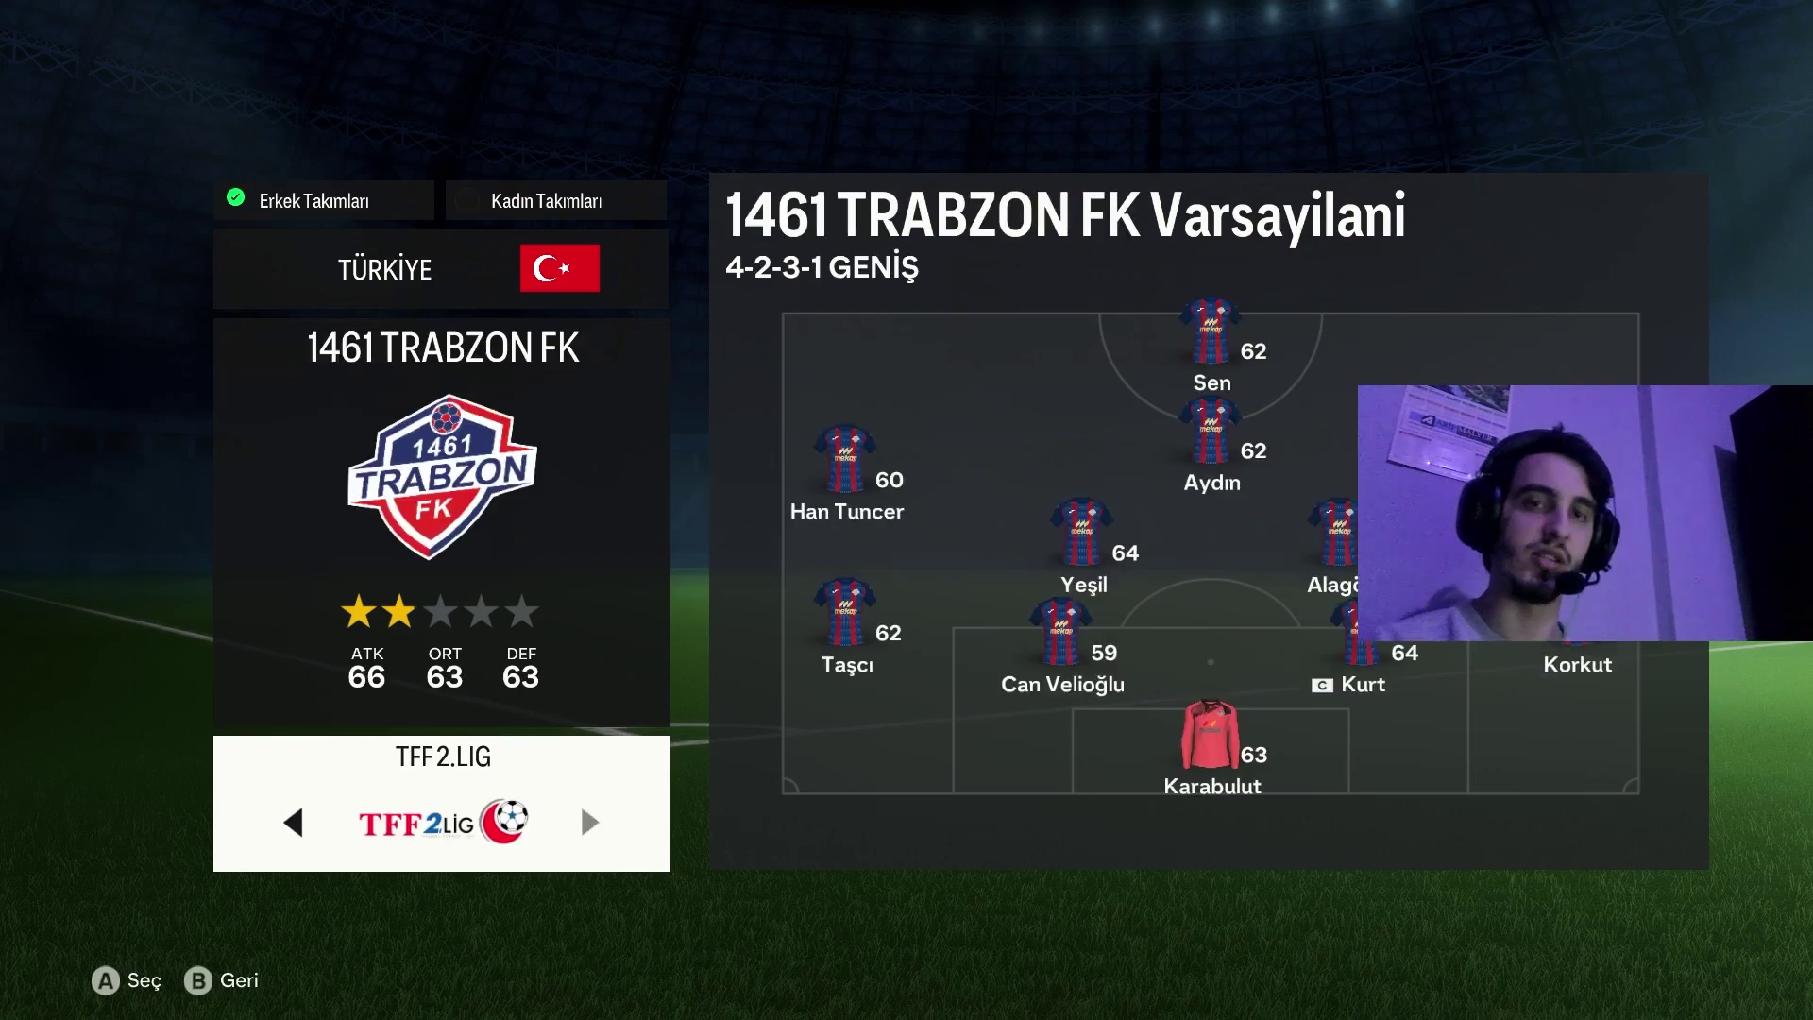
pyautogui.press('Right')
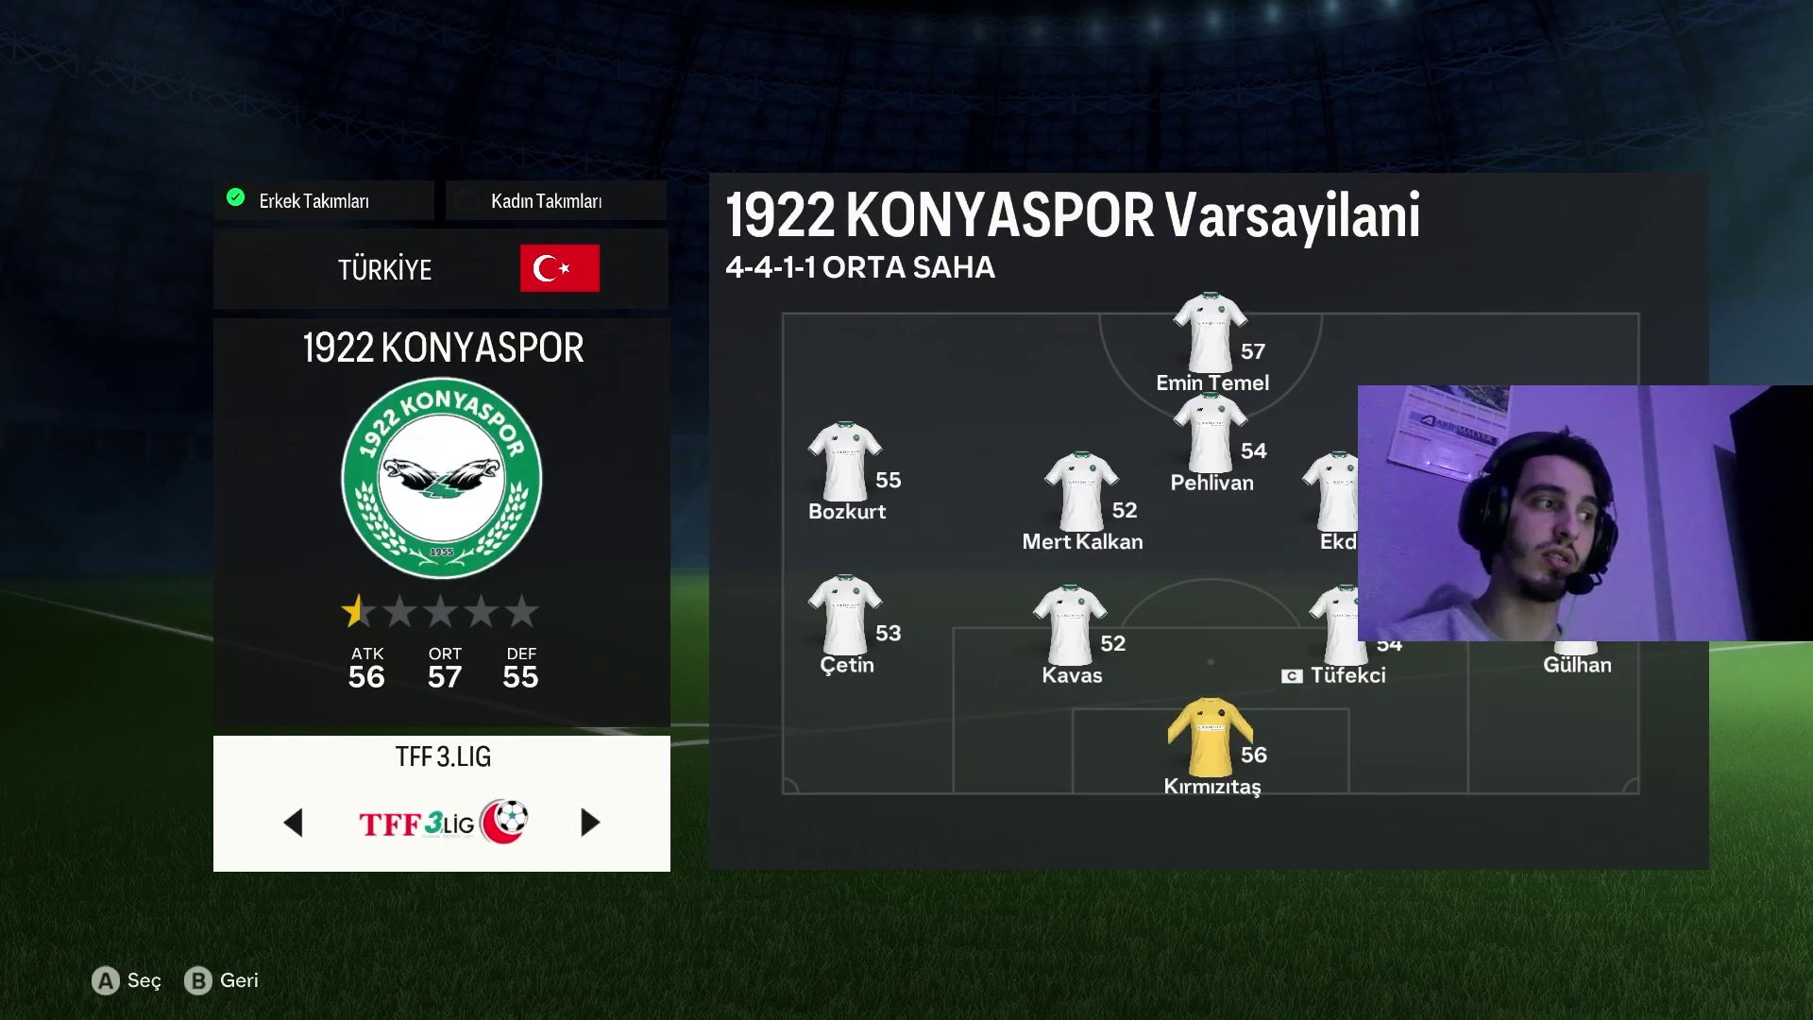
pyautogui.press('Right')
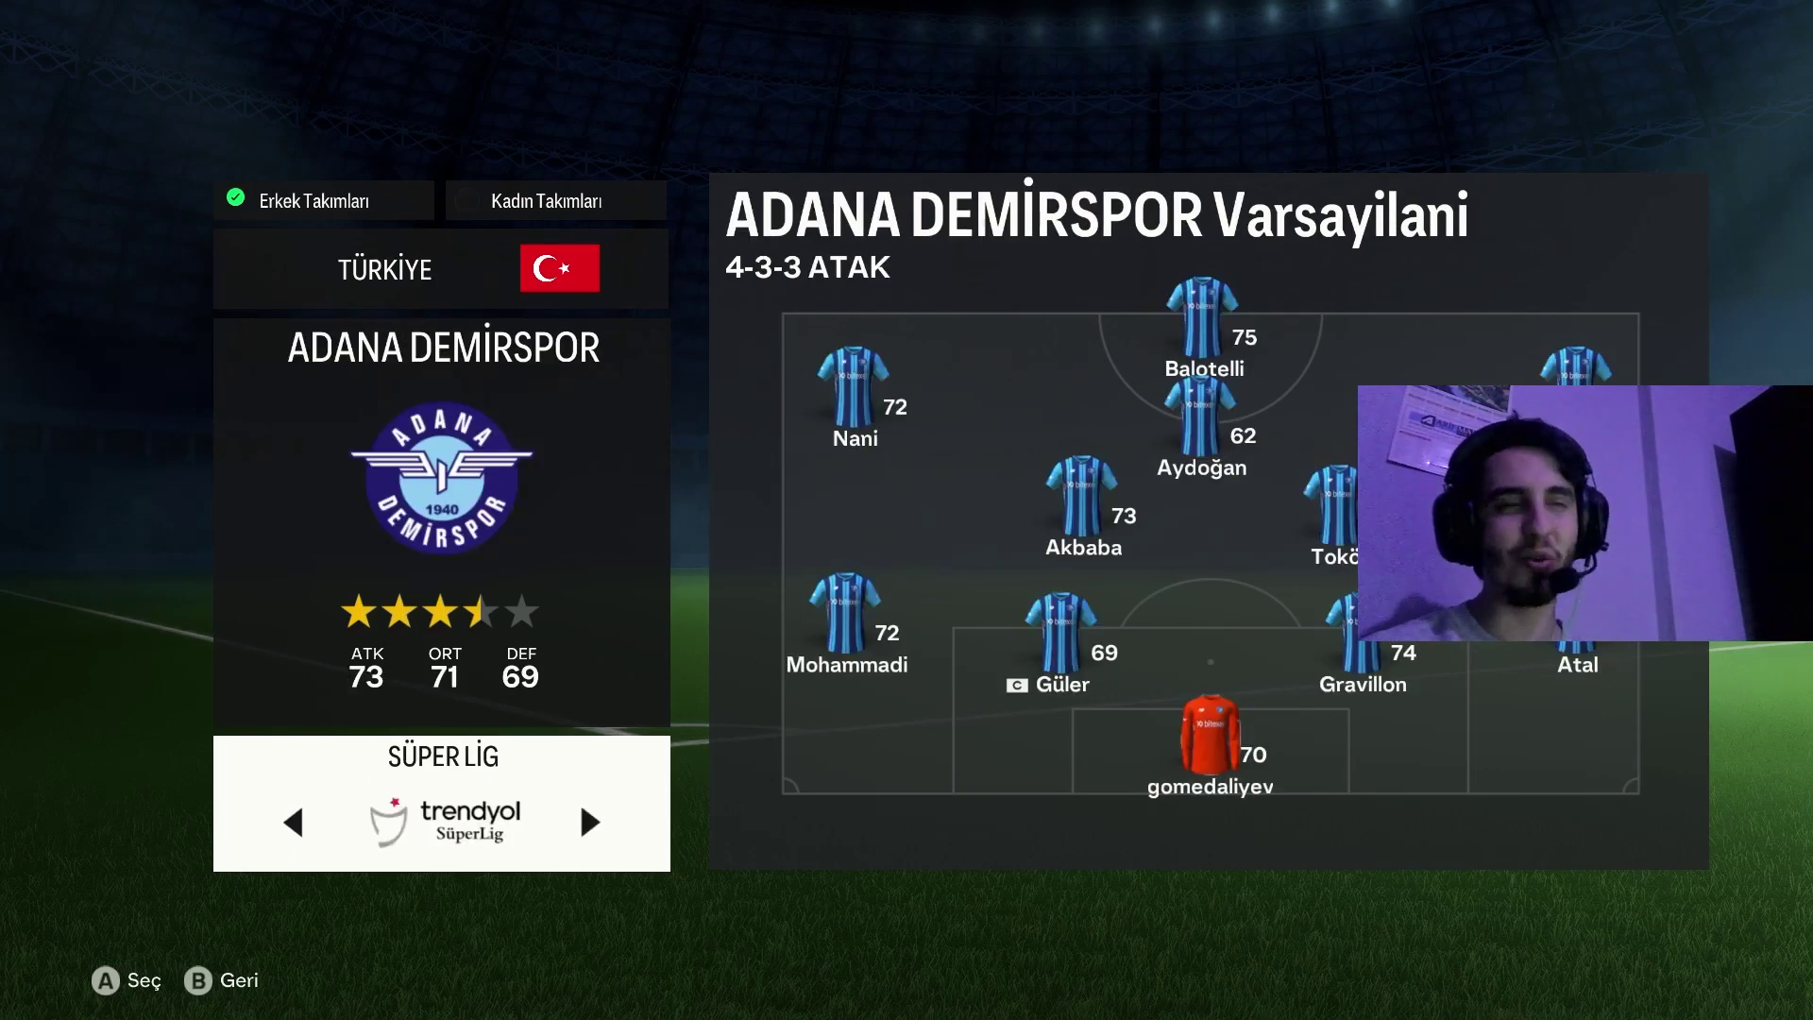